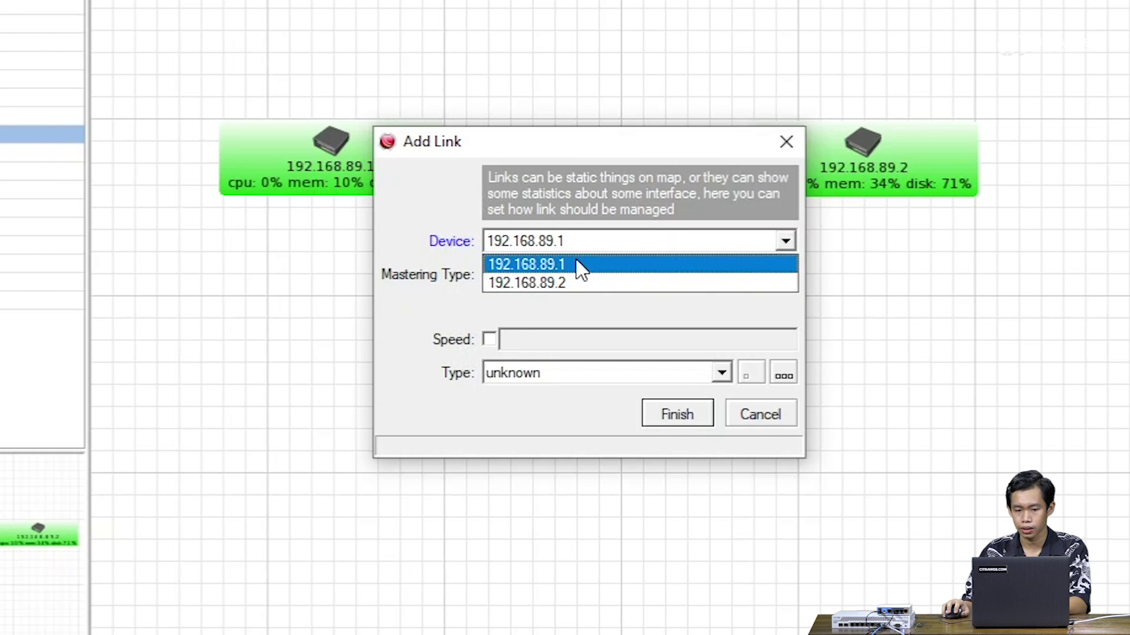
Create the link with device 192.168.89.1, snmp mastering type, interface ether6 (8) and type fast ethernet.
click(578, 266)
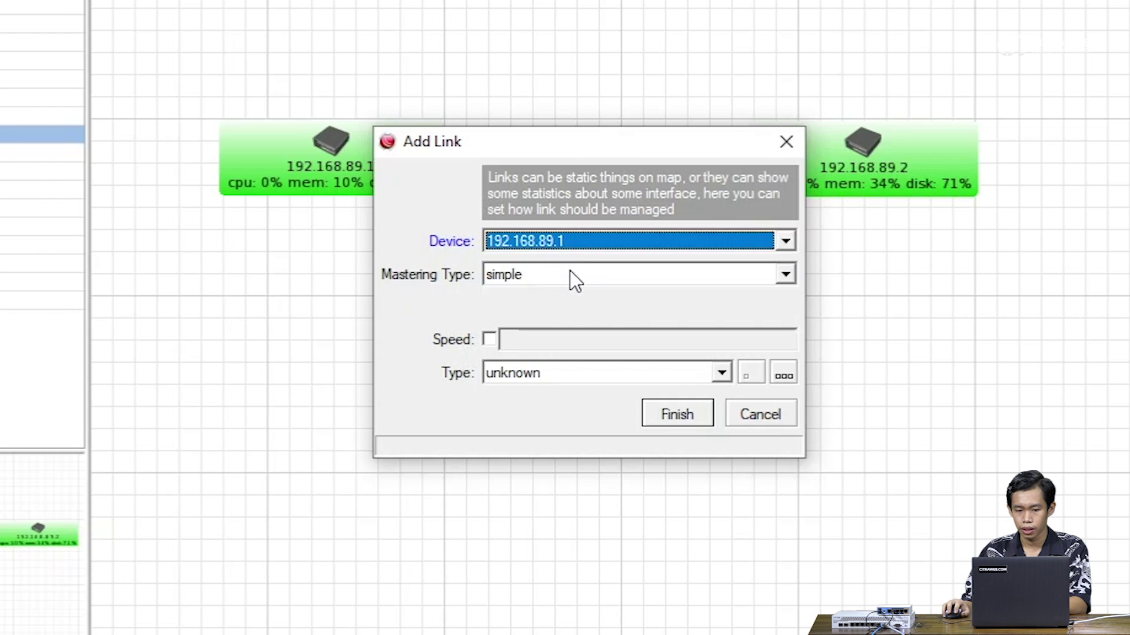
click(561, 273)
click(563, 317)
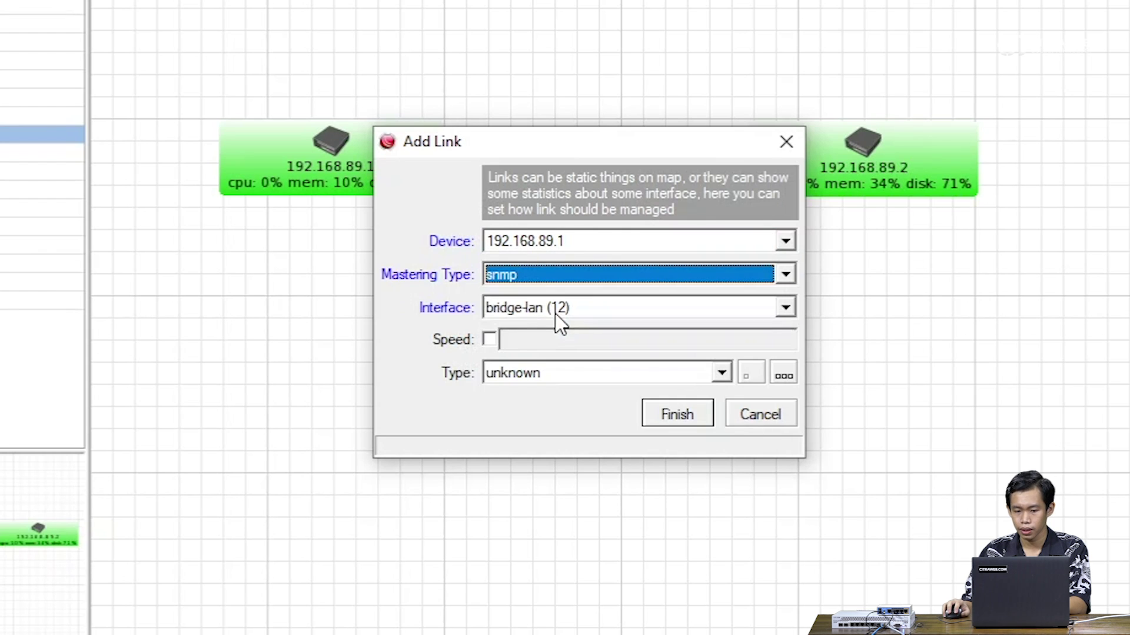
click(569, 306)
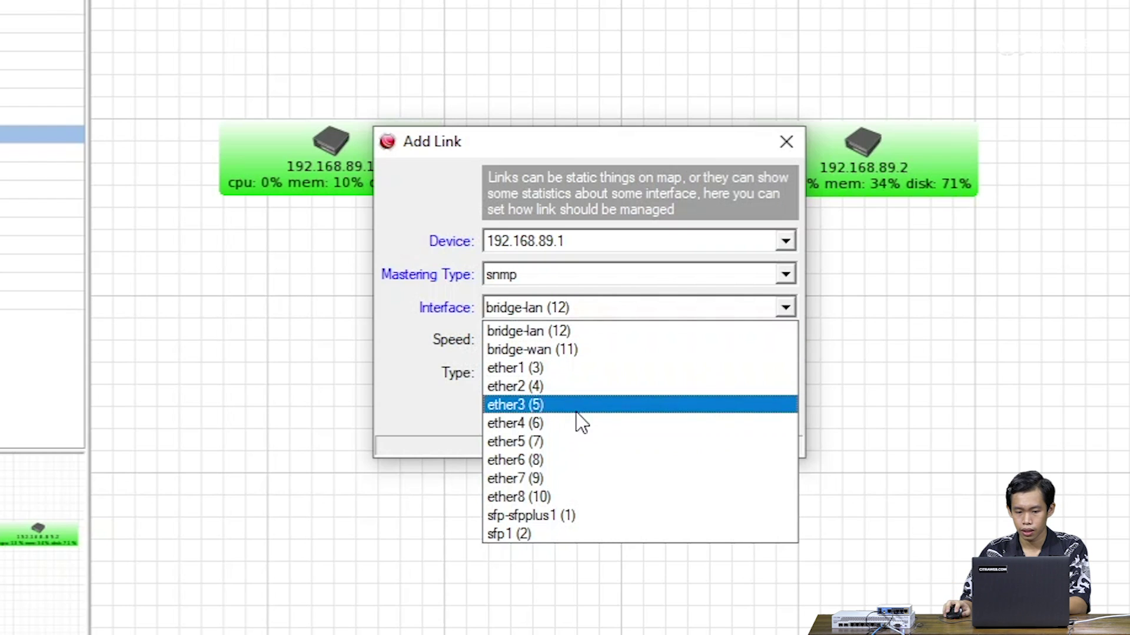
click(576, 461)
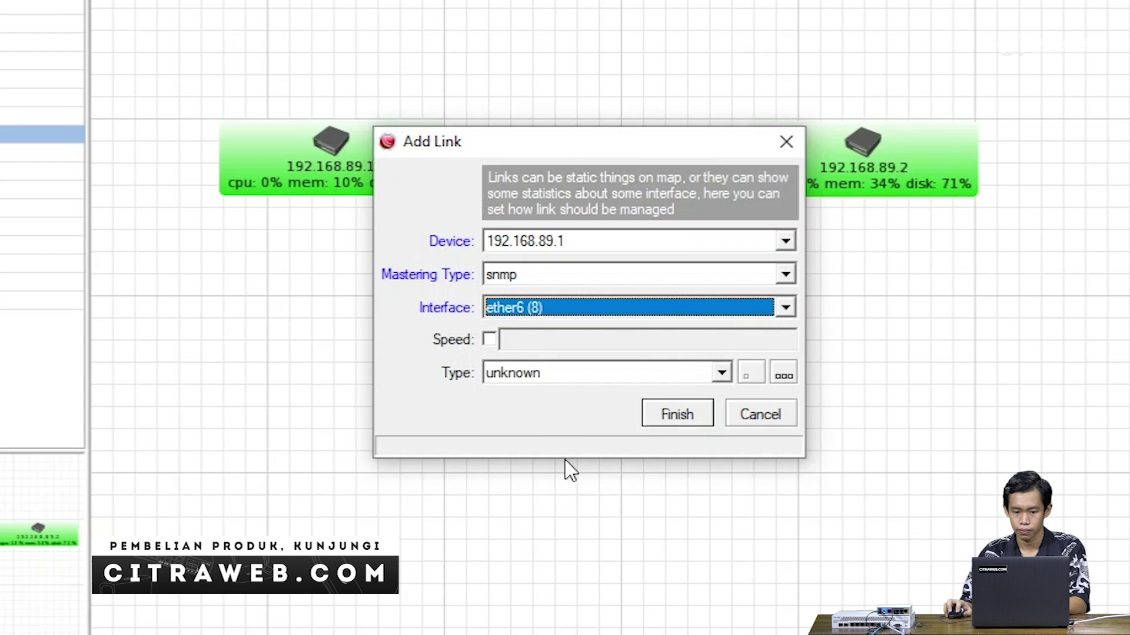
click(570, 373)
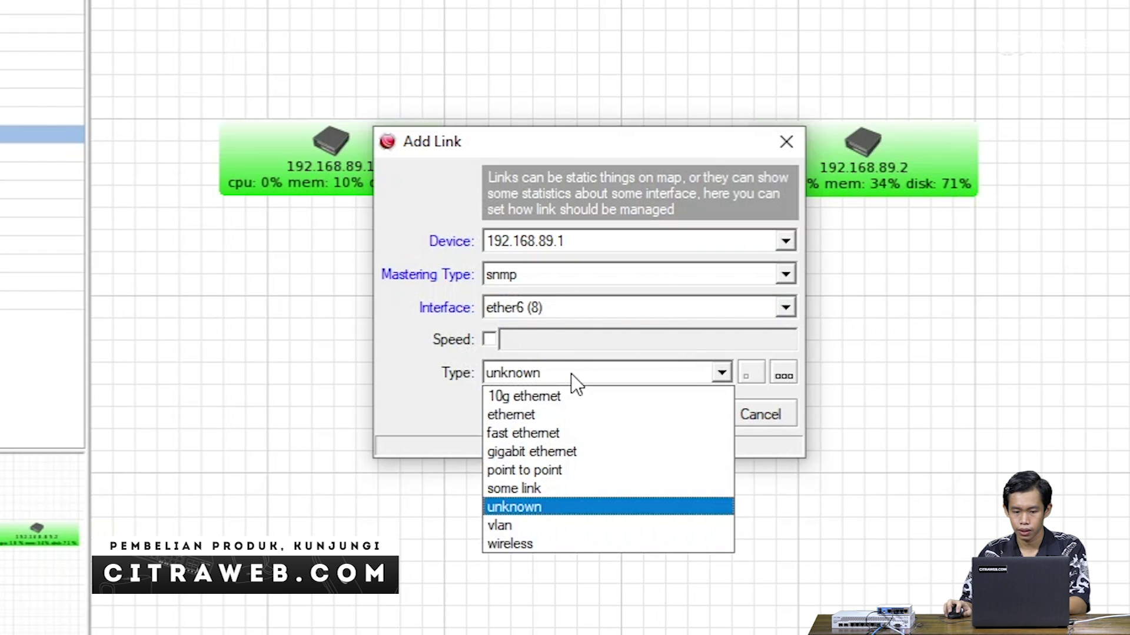
click(565, 433)
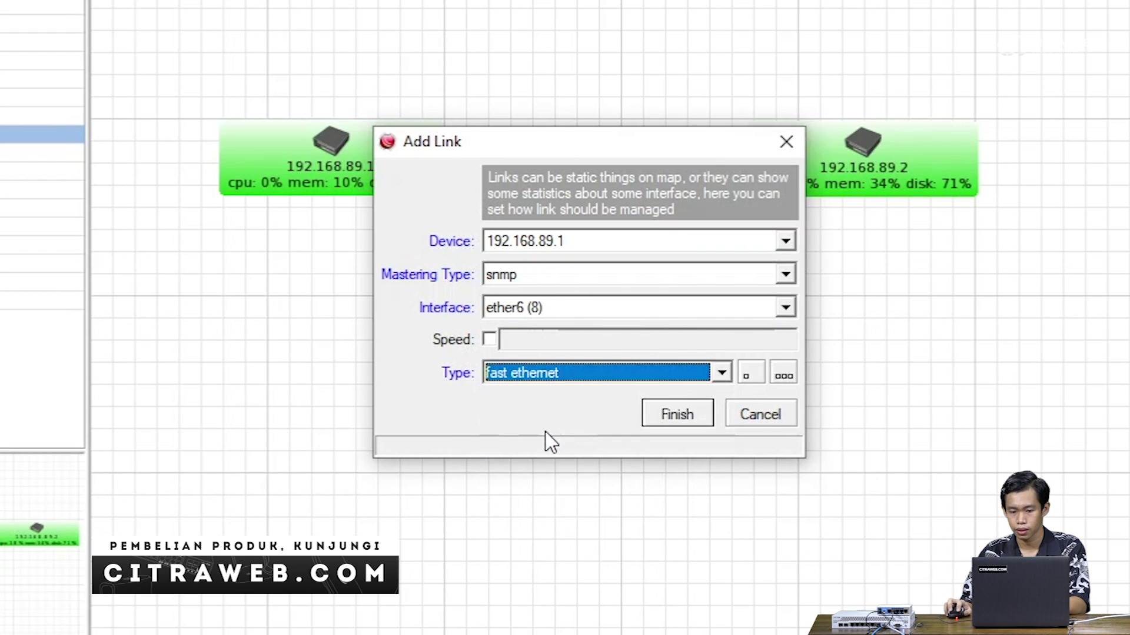
click(676, 419)
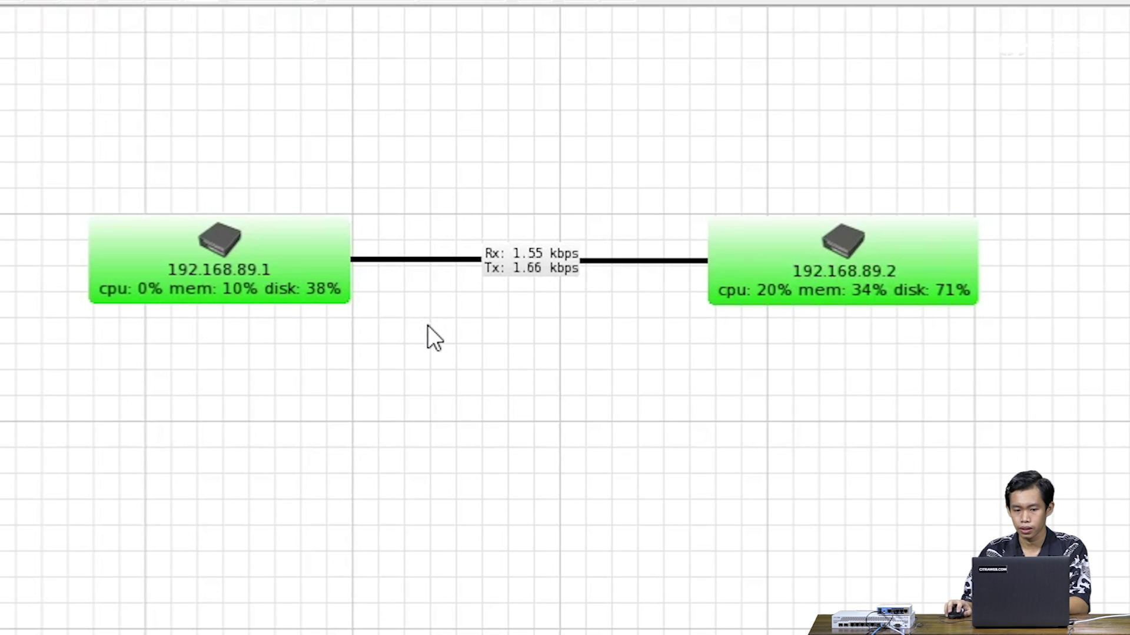
Move device 192.168.89.2 farther from 192.168.89.1 and enable Graph Bit Rate in the history settings of their link.
drag(814, 224, 896, 244)
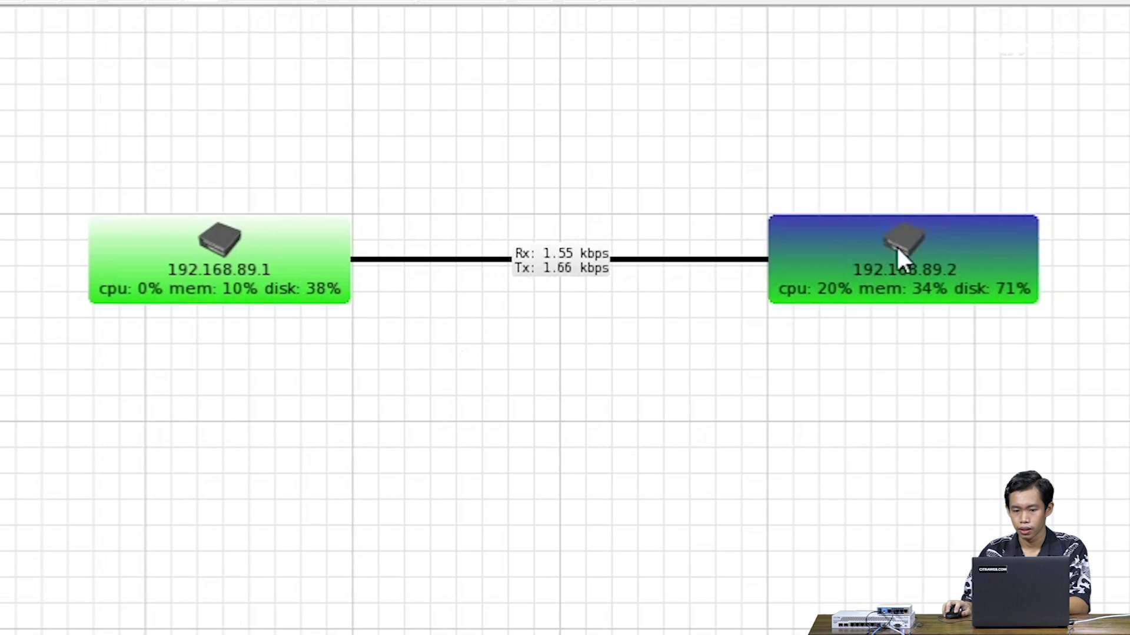
double_click(658, 259)
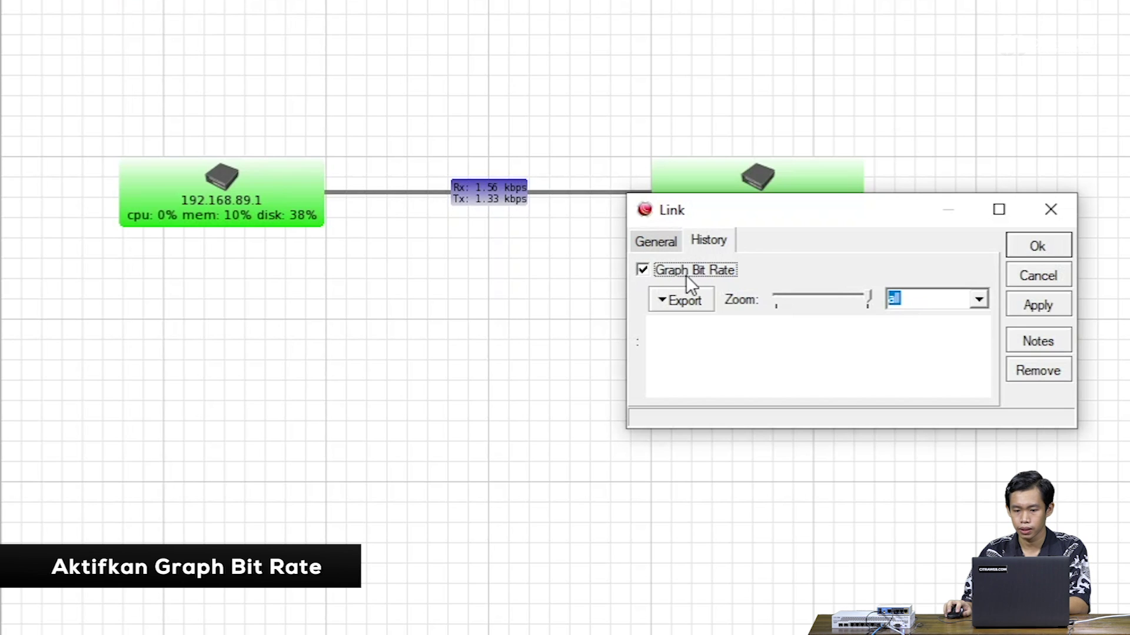
click(1026, 246)
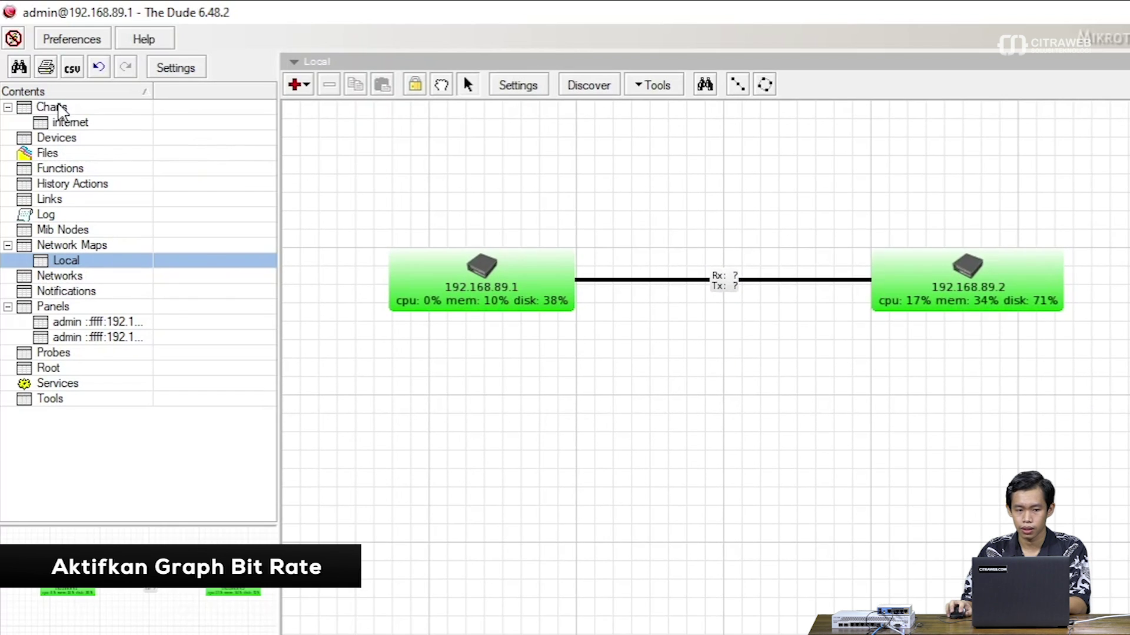
Check the chart data sources for the ether6 (8) @ 192.168.89.1 tx and rx entries.
click(57, 104)
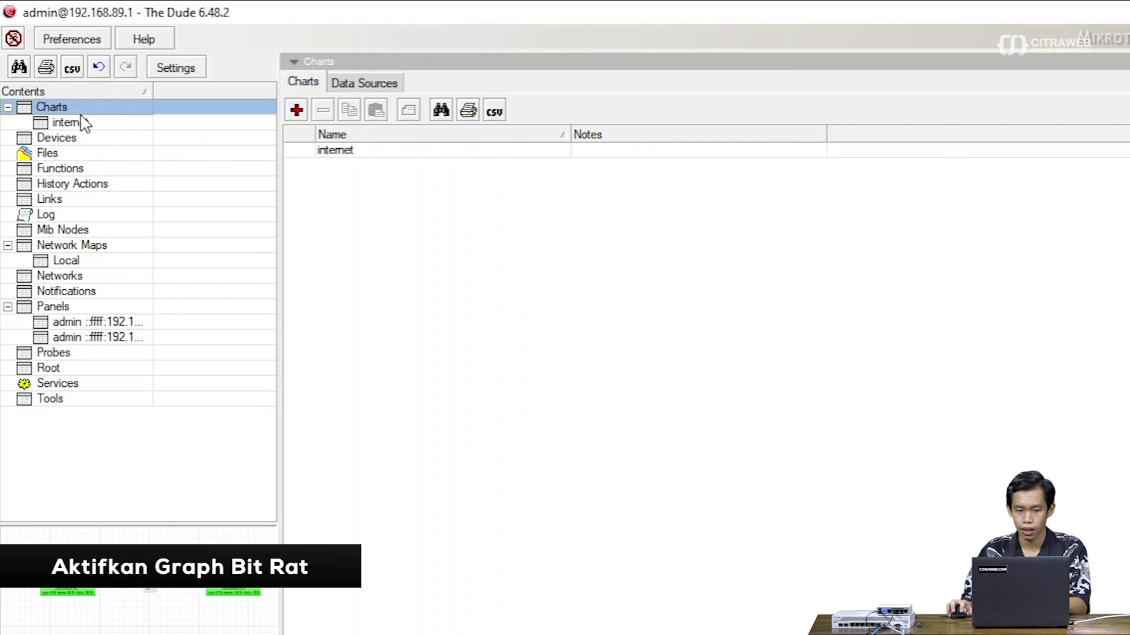
click(386, 84)
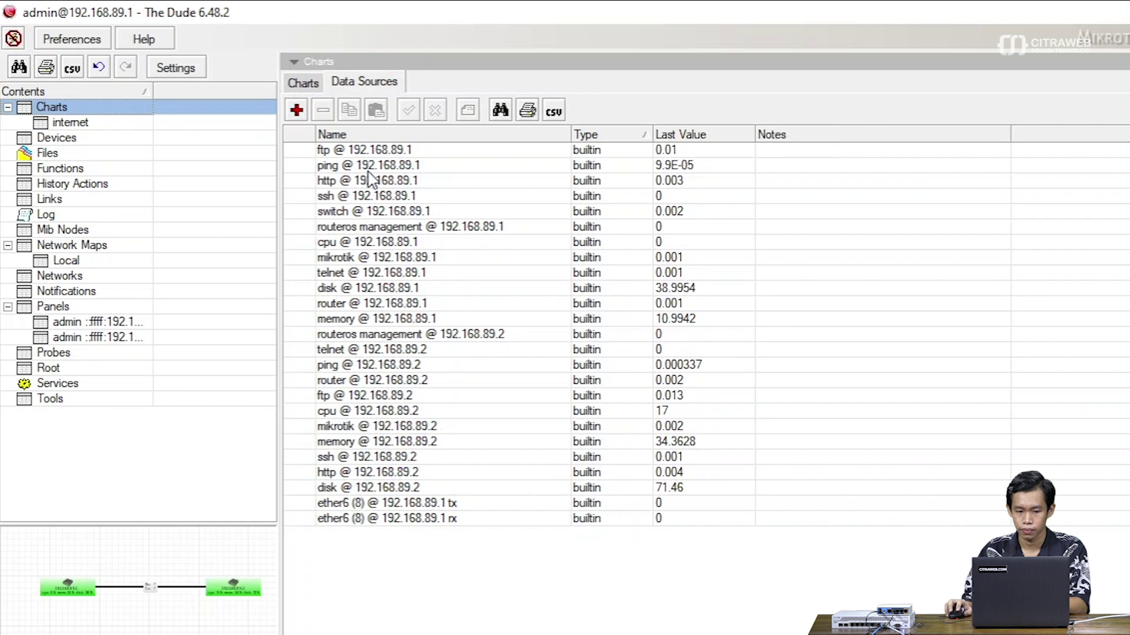
click(343, 505)
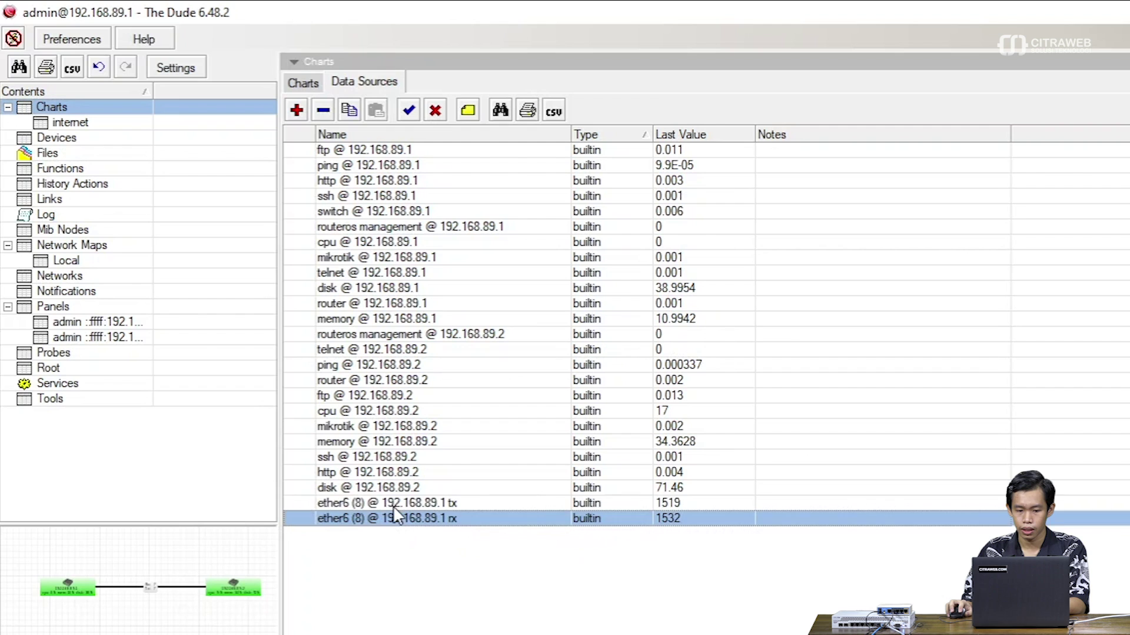
click(374, 520)
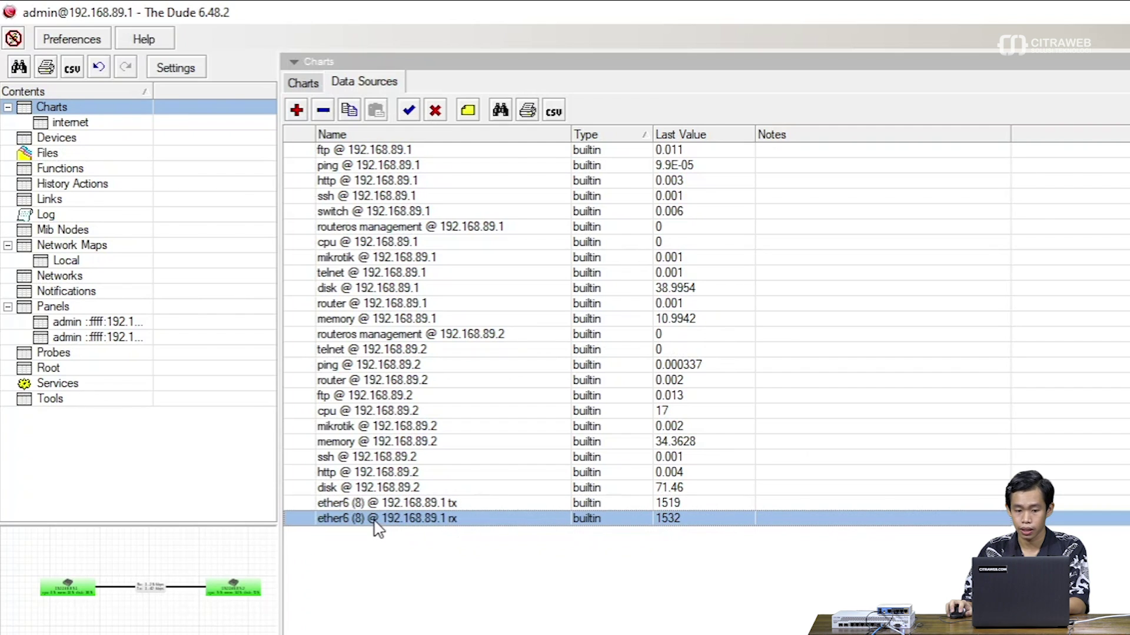
click(410, 504)
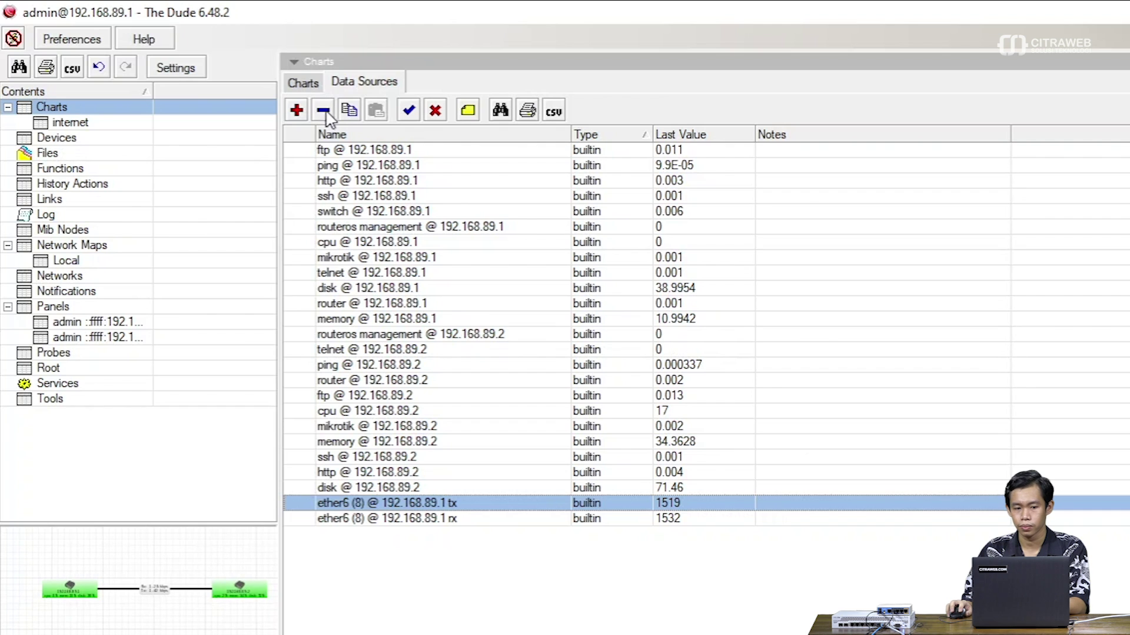
Add a chart line with source ether6 (8) @ 192.168.89.1 rx to the internet chart.
click(306, 87)
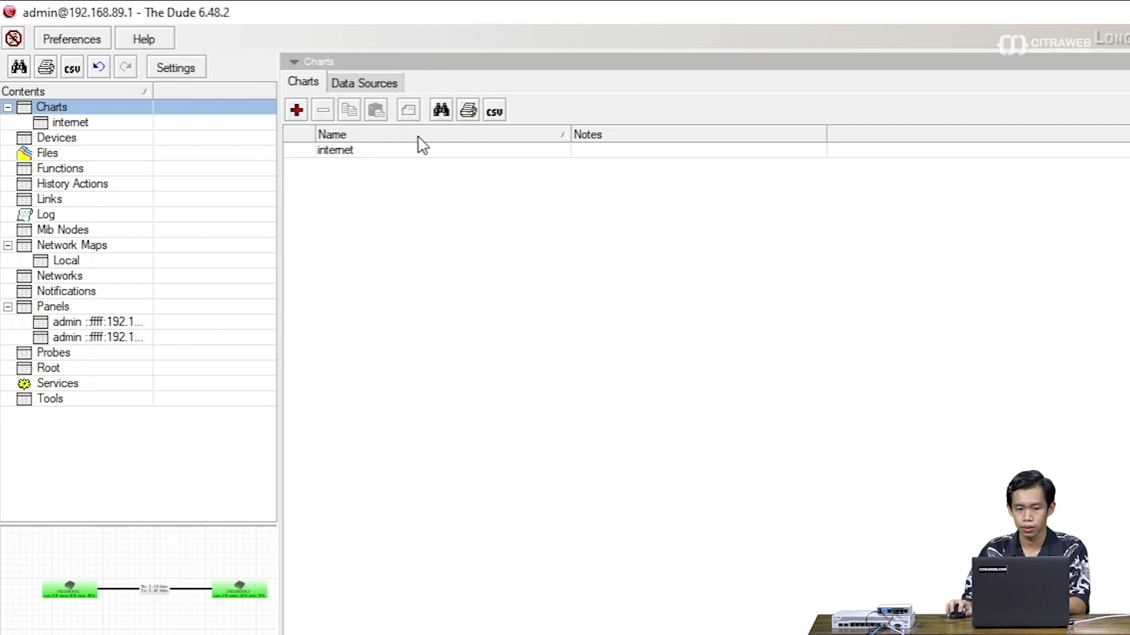
double_click(376, 155)
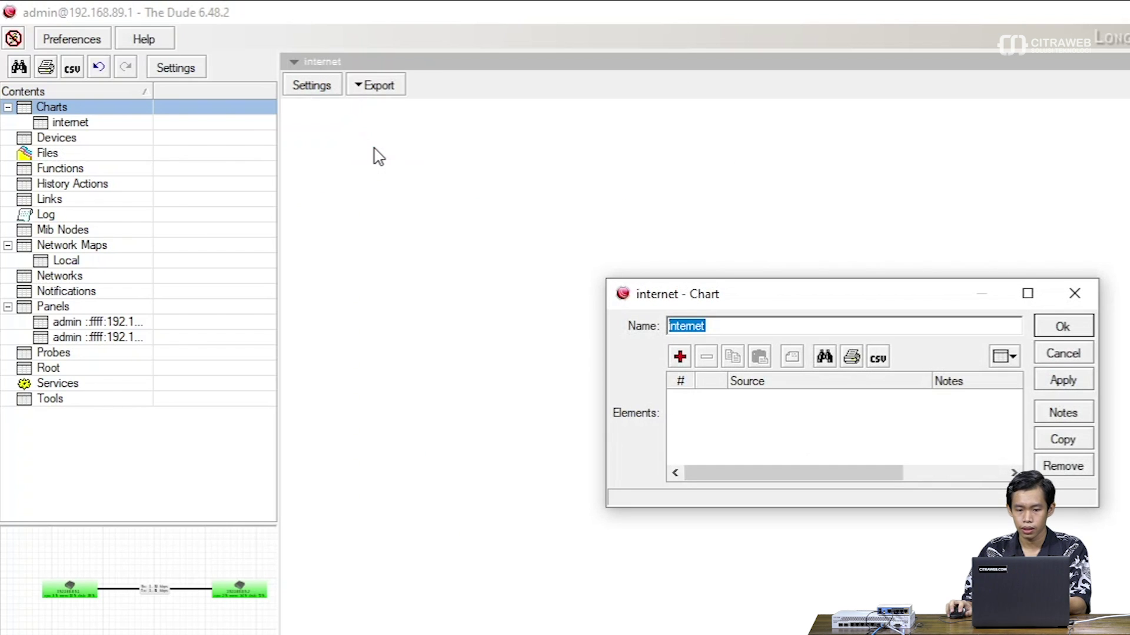
drag(820, 295, 603, 190)
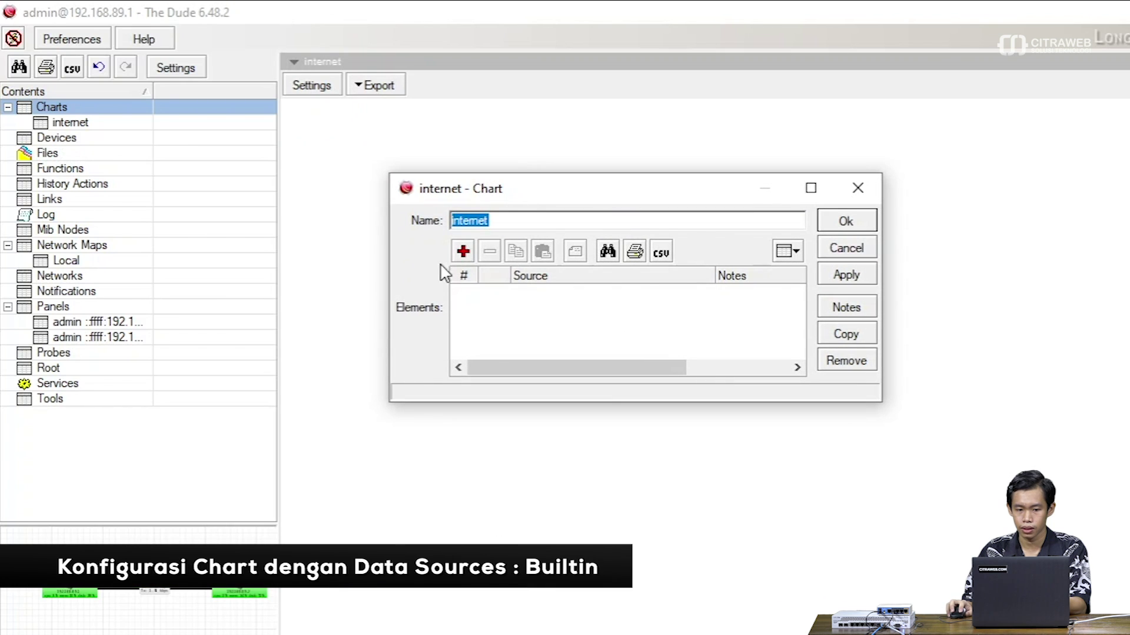
click(463, 252)
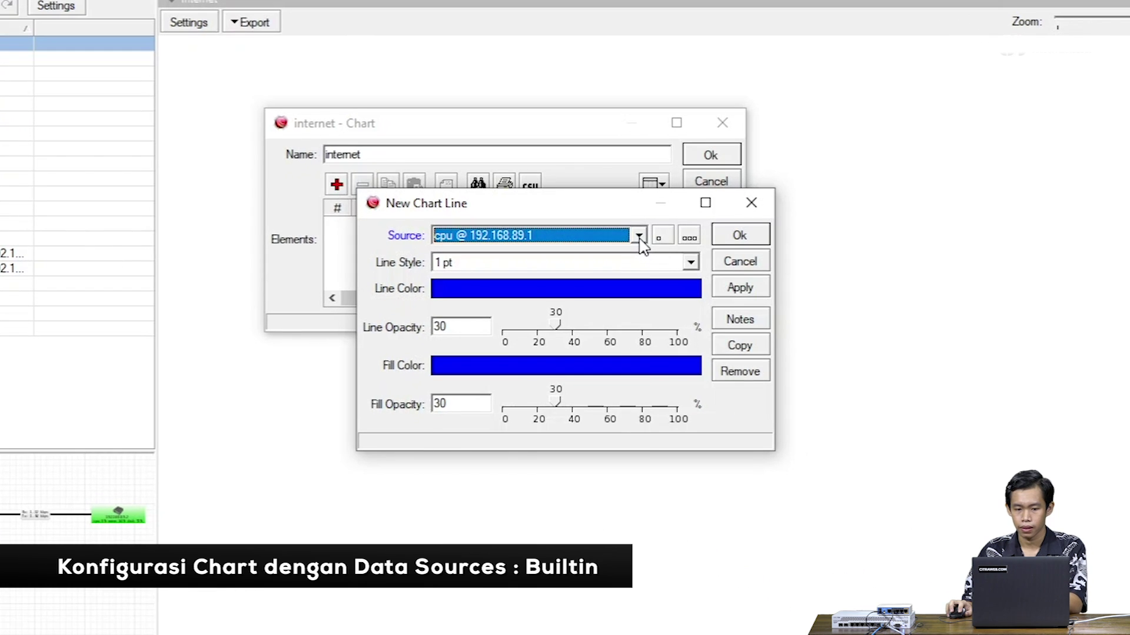
click(772, 303)
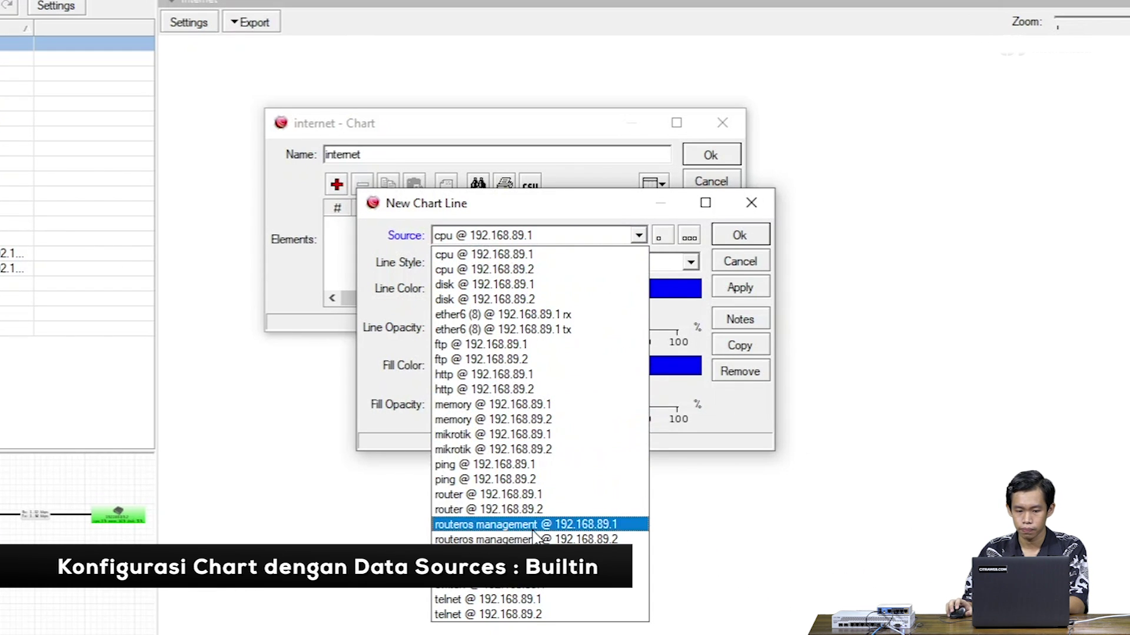
click(505, 320)
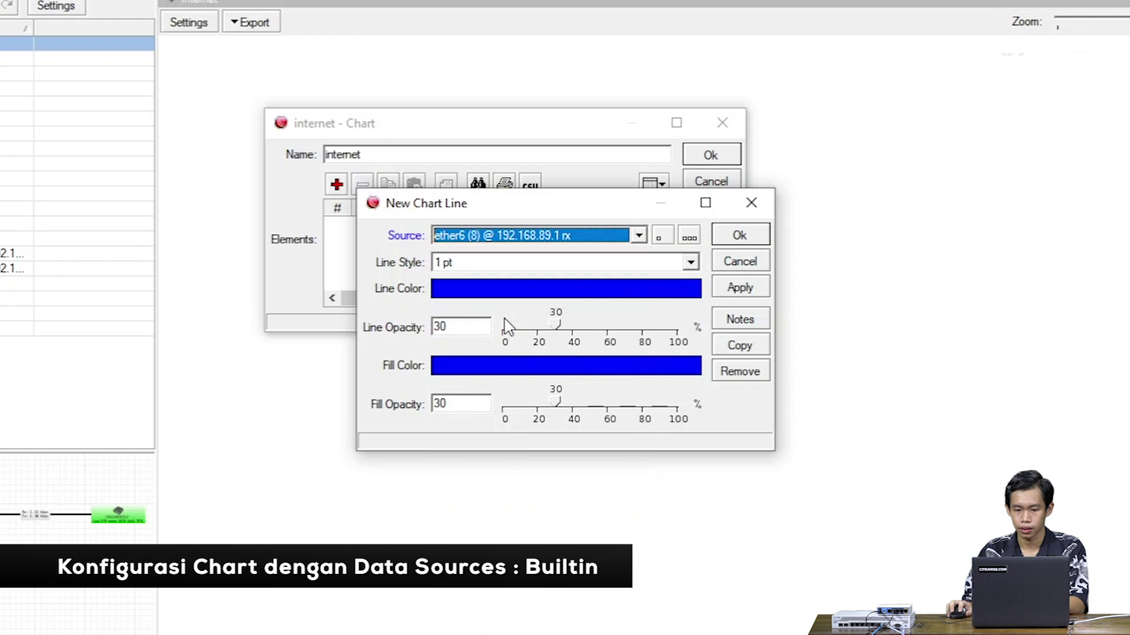
click(744, 235)
Add a second line with source ether6 (8) @ 192.168.89.1 tx, save the internet chart and display it.
click(336, 184)
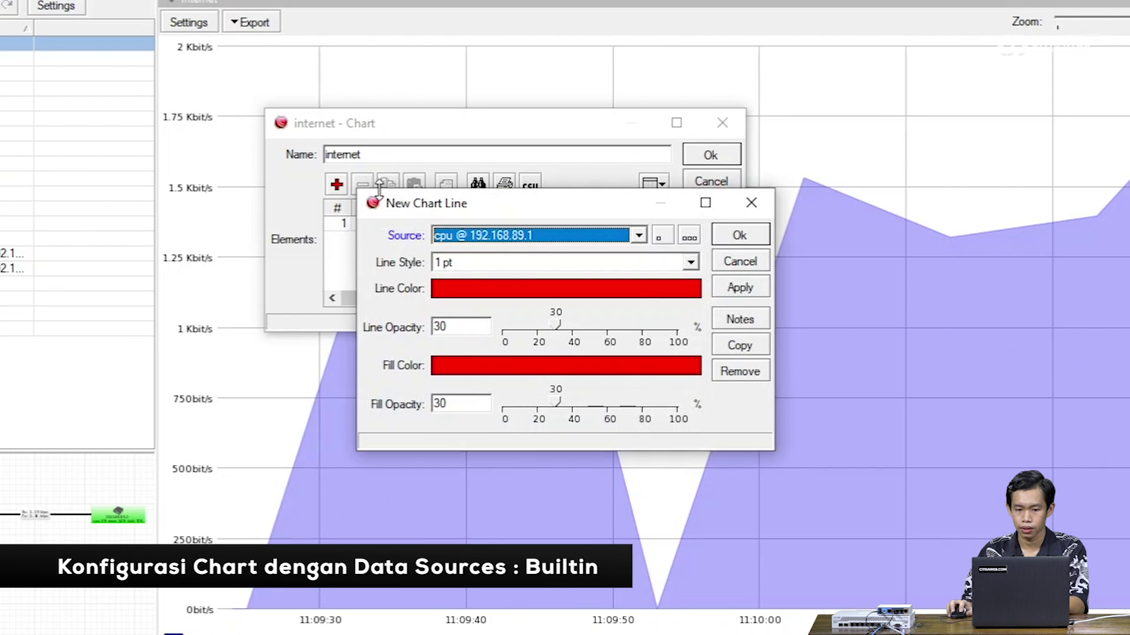
click(550, 237)
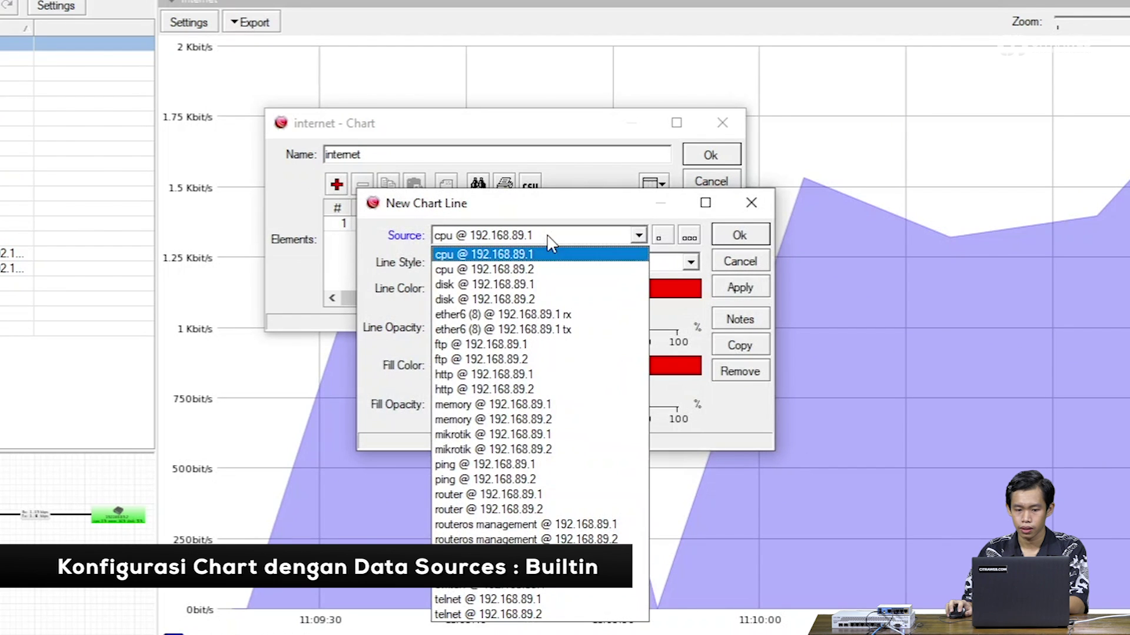
click(525, 330)
click(743, 234)
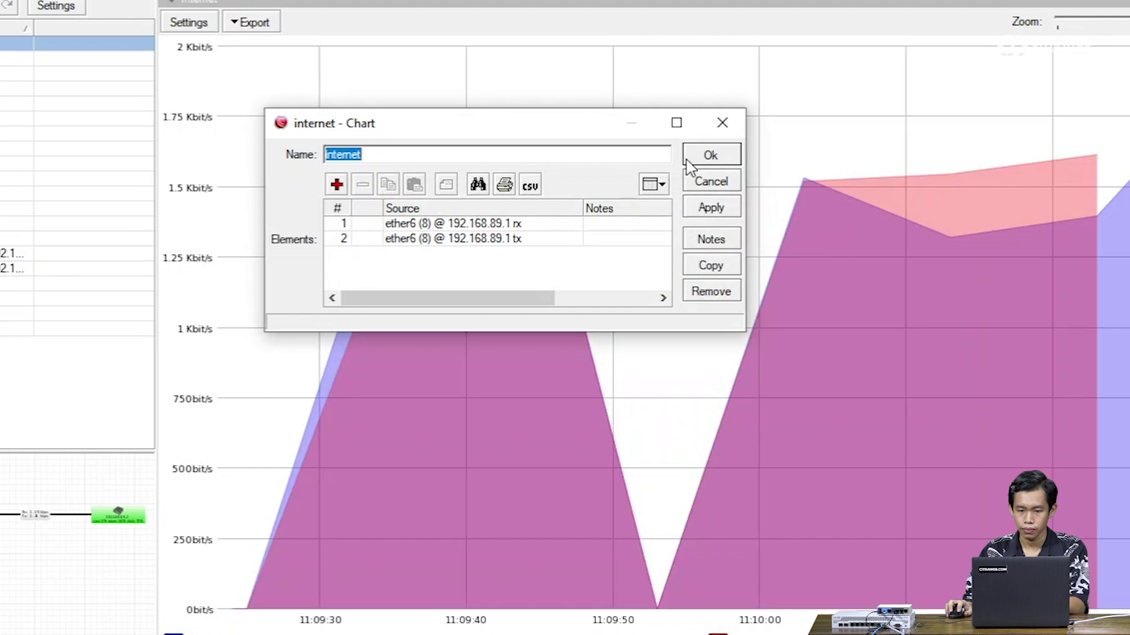
click(698, 160)
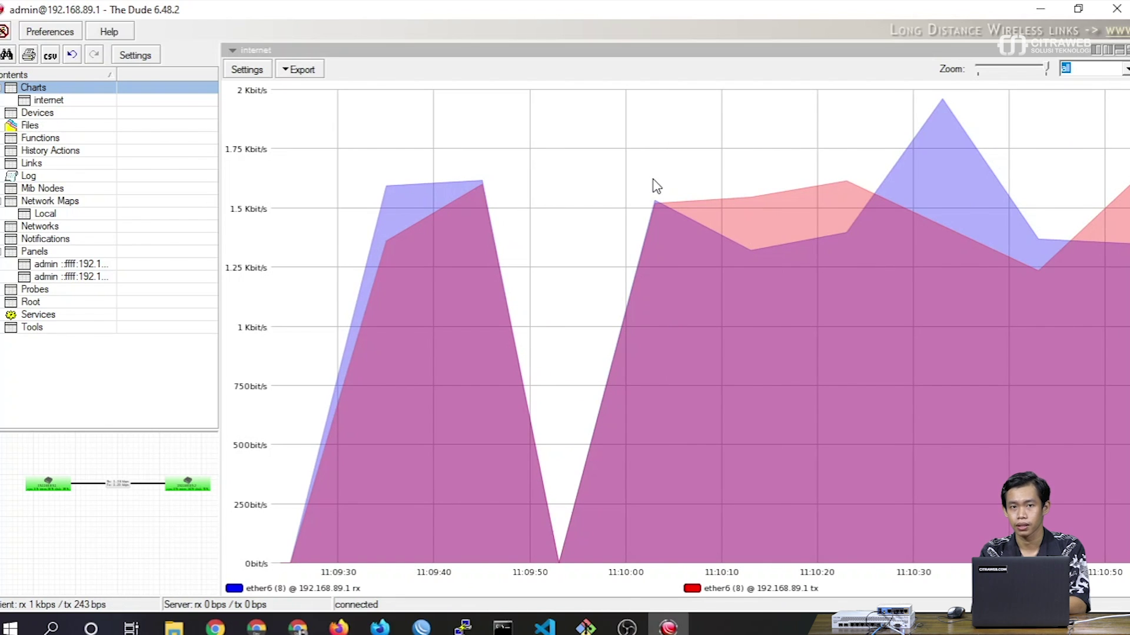
click(51, 103)
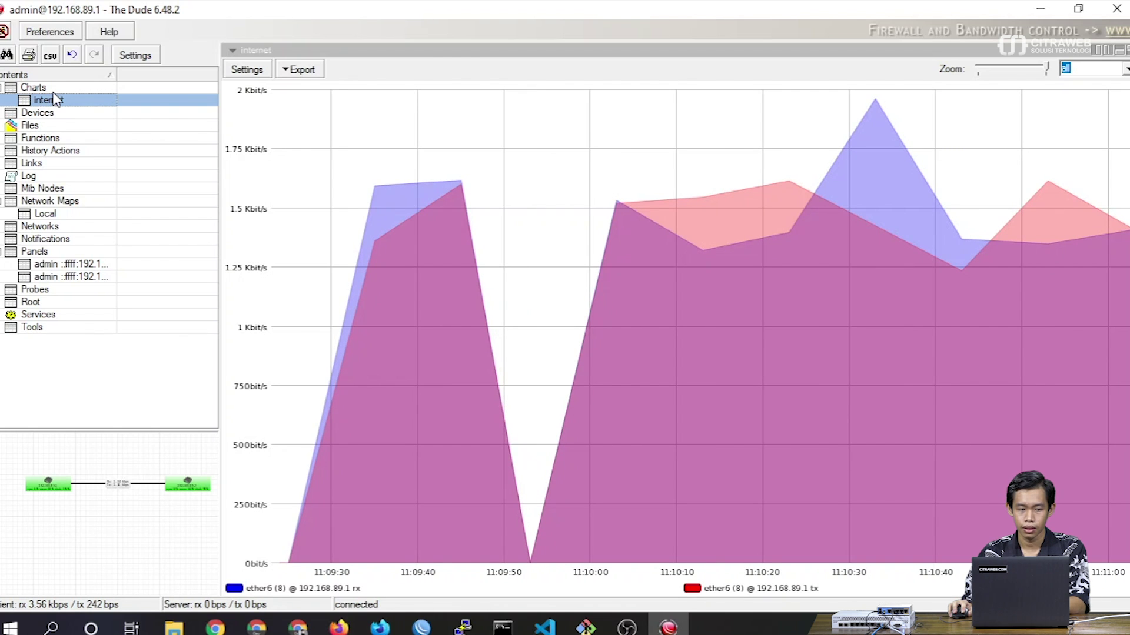
Run an Snmpwalk on device 192.168.89.2 from the Local network map.
click(65, 214)
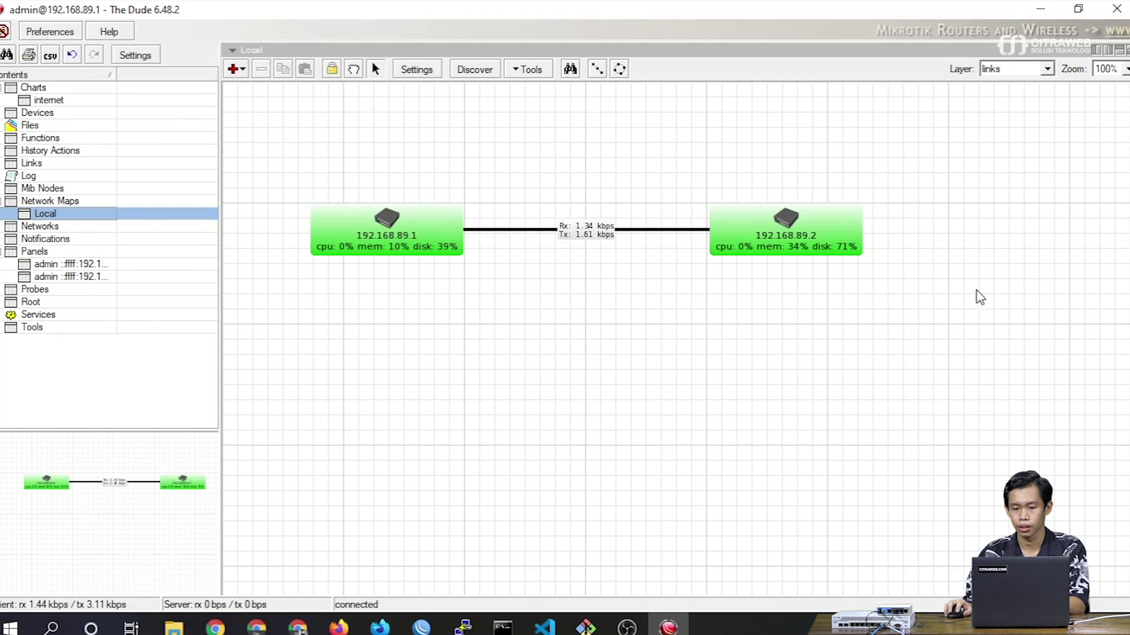
drag(989, 149, 664, 343)
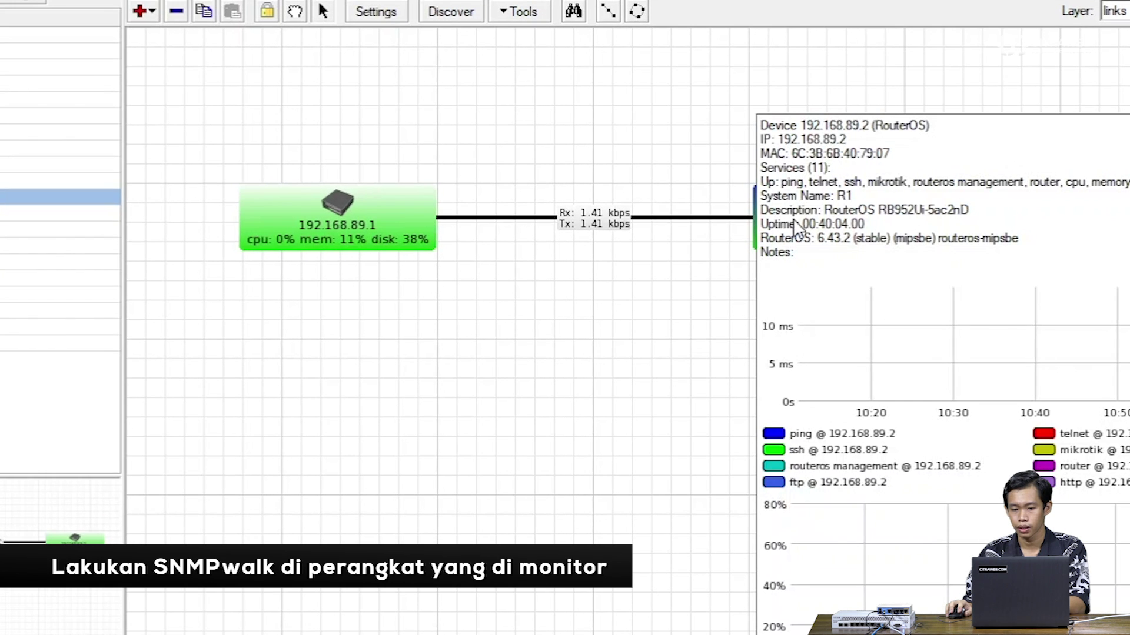
right_click(740, 224)
mouse_move(863, 273)
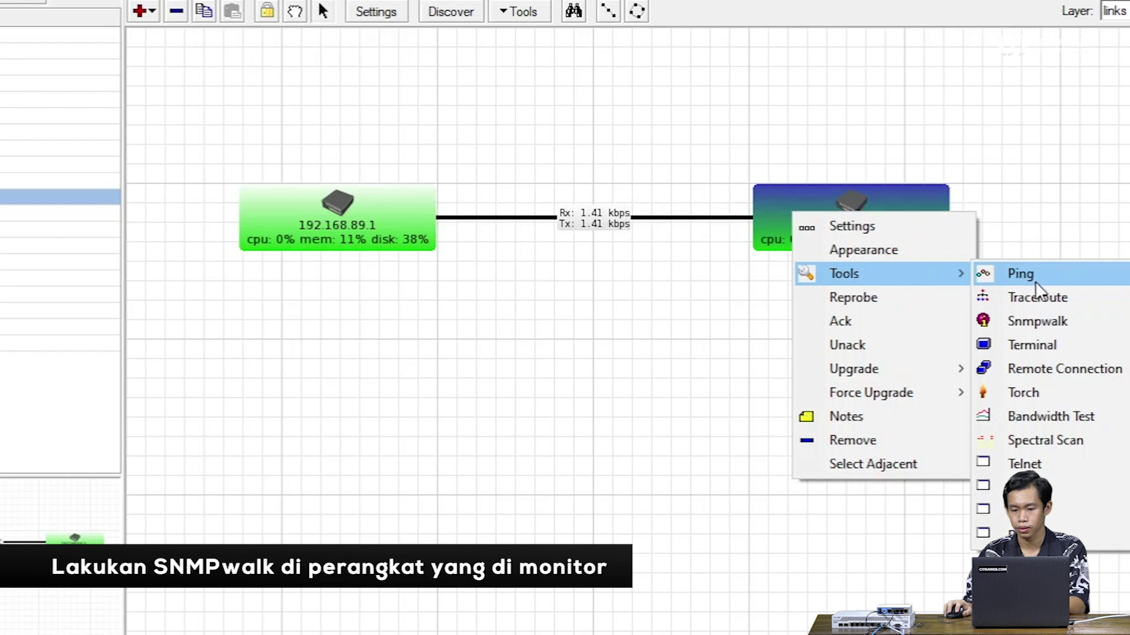
click(1082, 324)
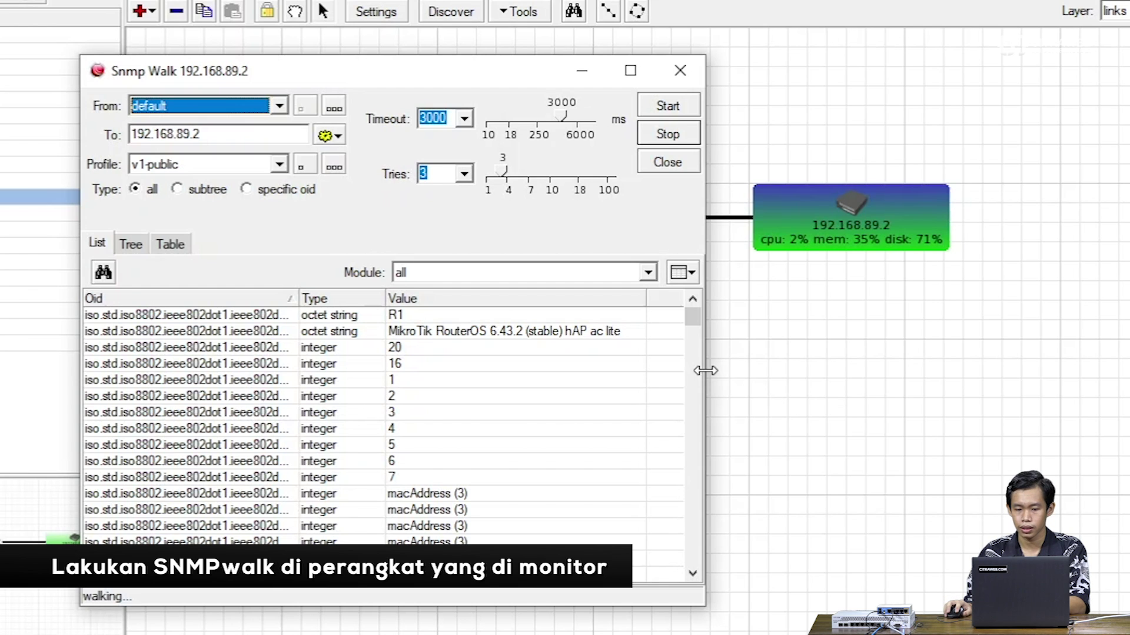
Search the Snmp Walk results of 192.168.89.2 for "poe" and go on to the ether5 match.
mouse_move(690, 321)
mouse_down()
mouse_move(694, 348)
mouse_move(695, 333)
mouse_up()
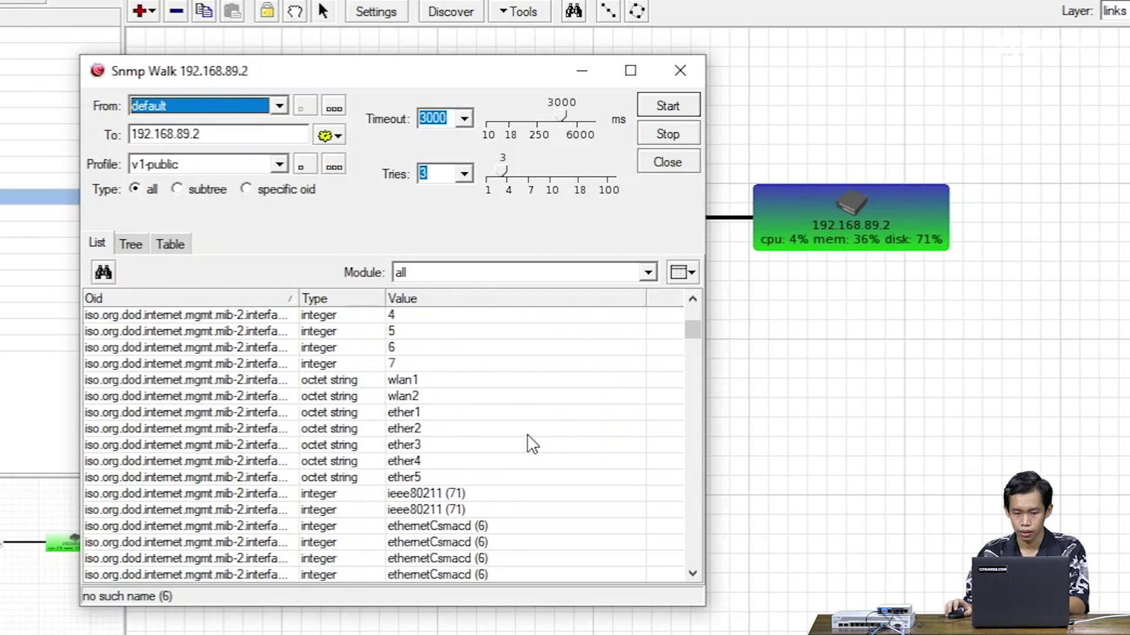
scroll(531, 444, down, 14)
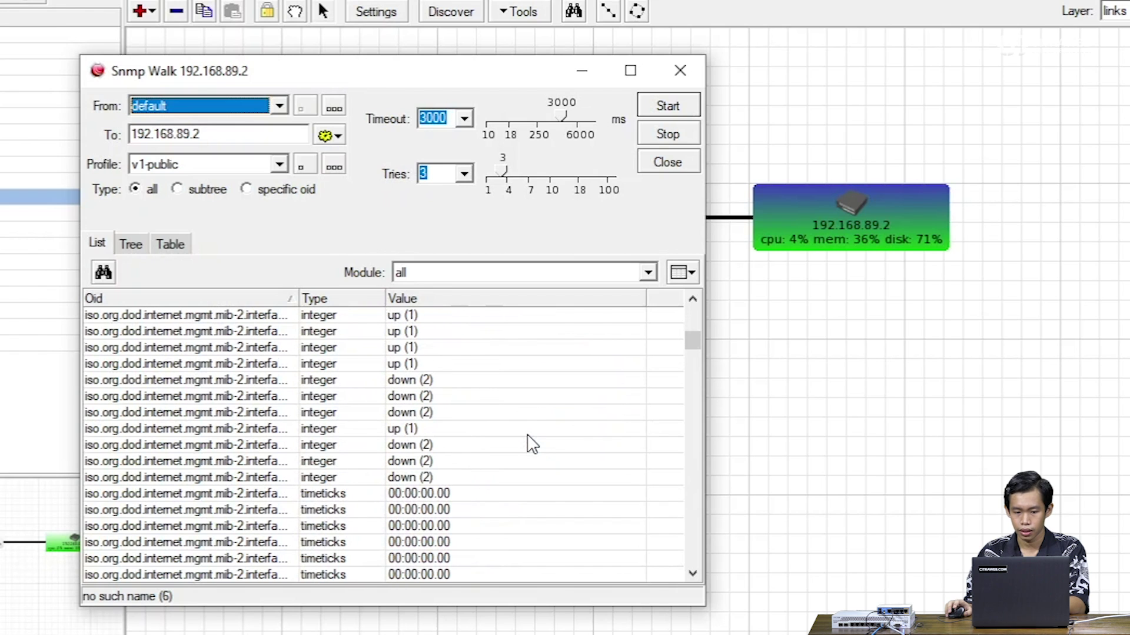
scroll(531, 444, down, 10)
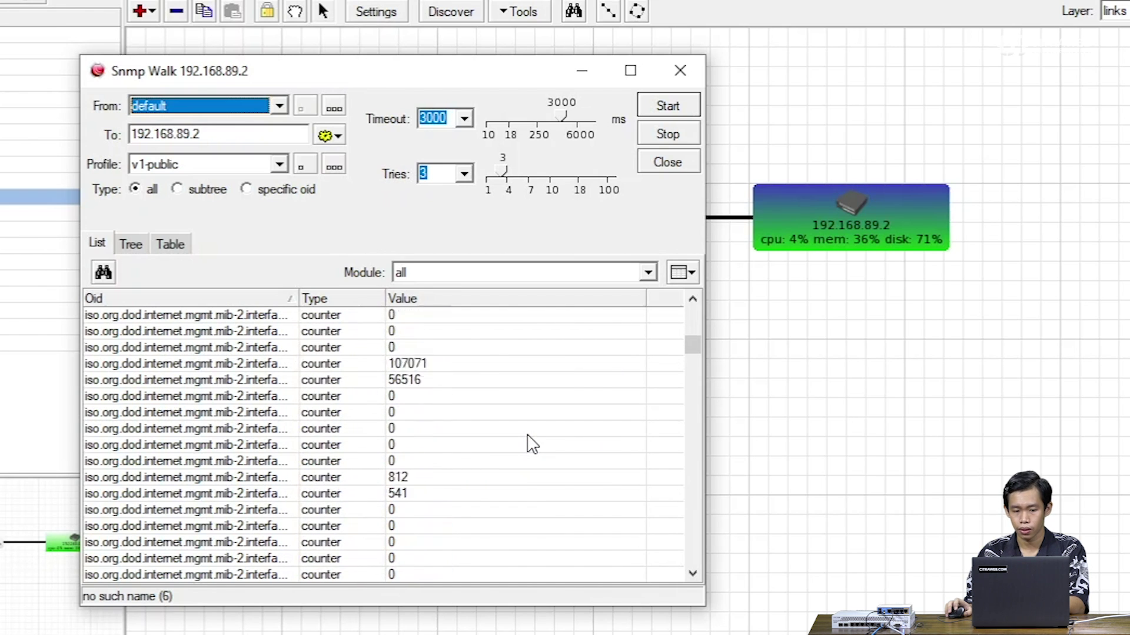
scroll(531, 445, down, 4)
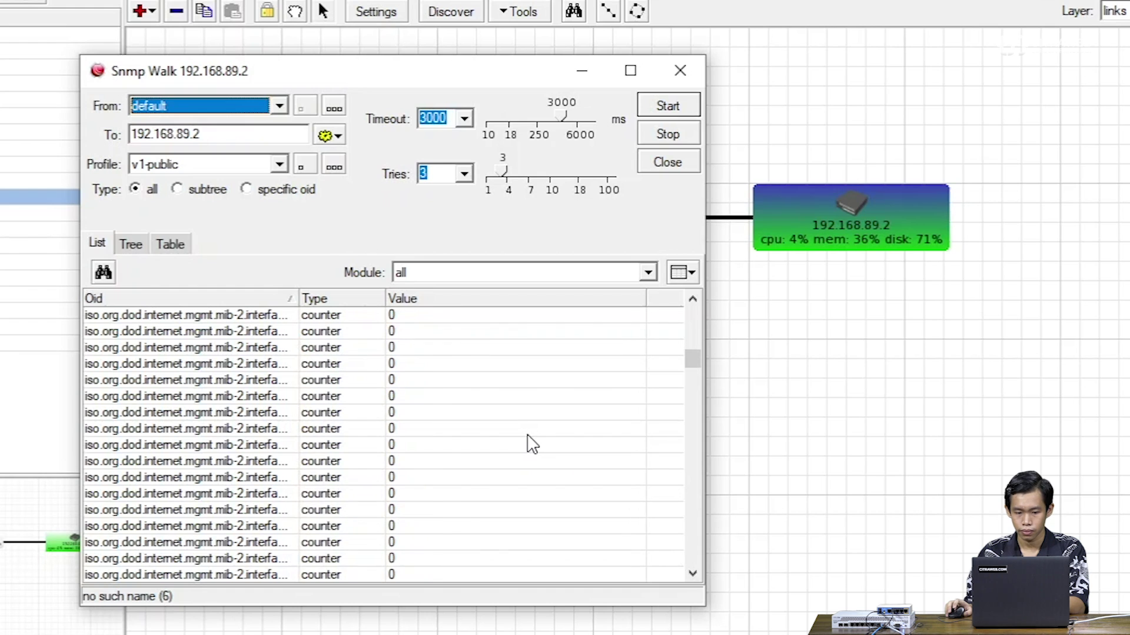
click(103, 272)
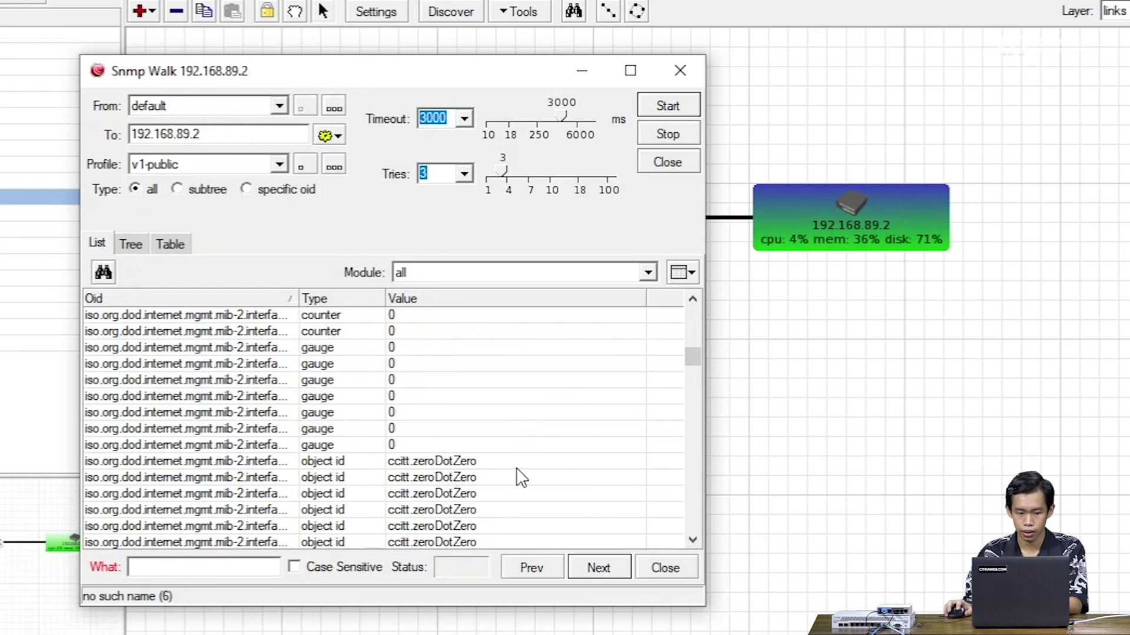
text(poe)
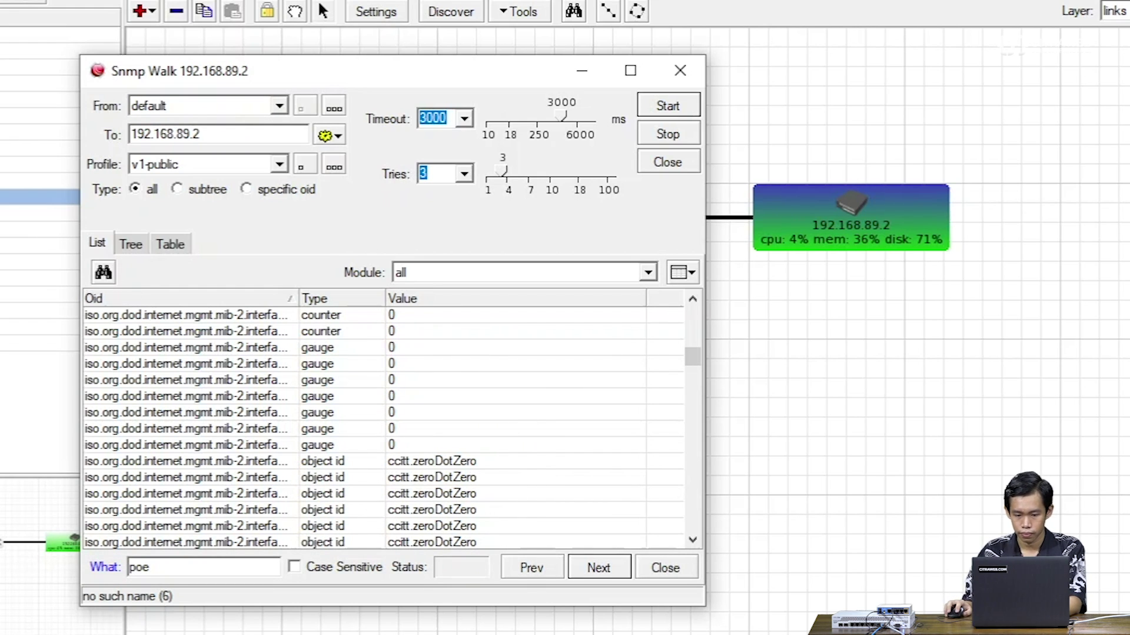
click(594, 570)
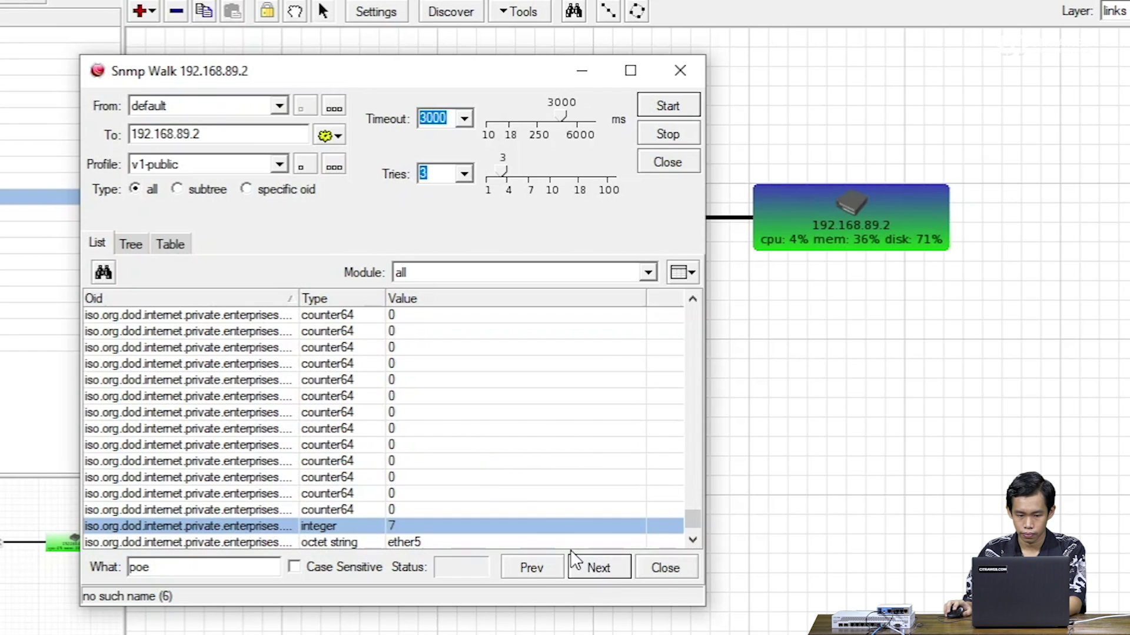
click(593, 566)
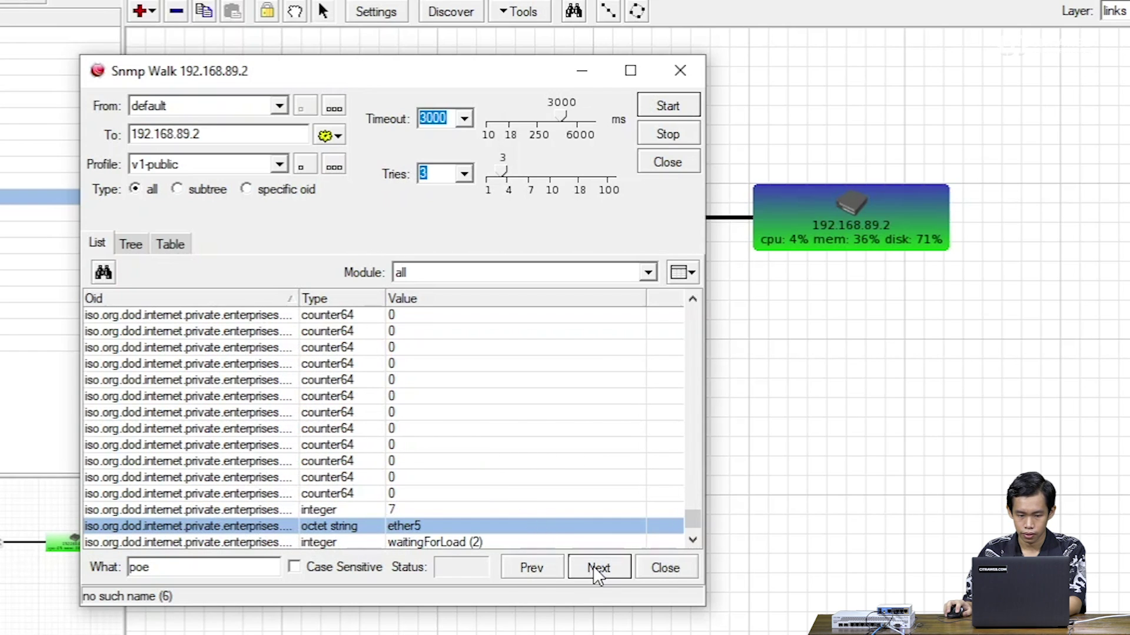
scroll(341, 502, down, 1)
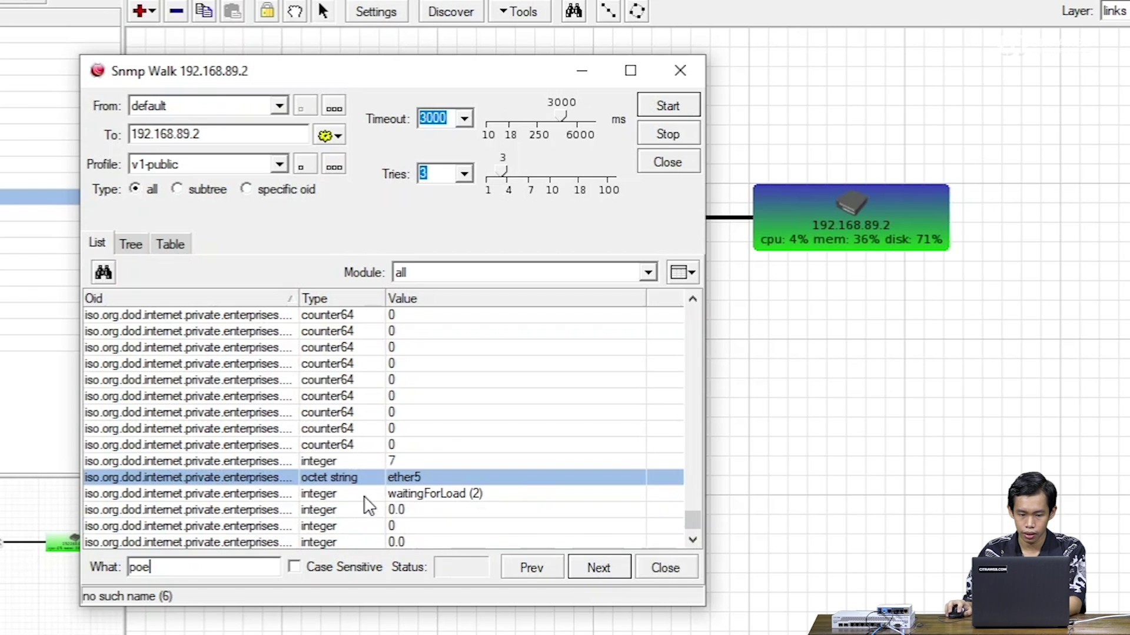
Widen the Oid column, copy the Oid of the waitingForLoad entry just below ether5, and close the Snmp Walk.
click(364, 498)
drag(299, 298, 457, 297)
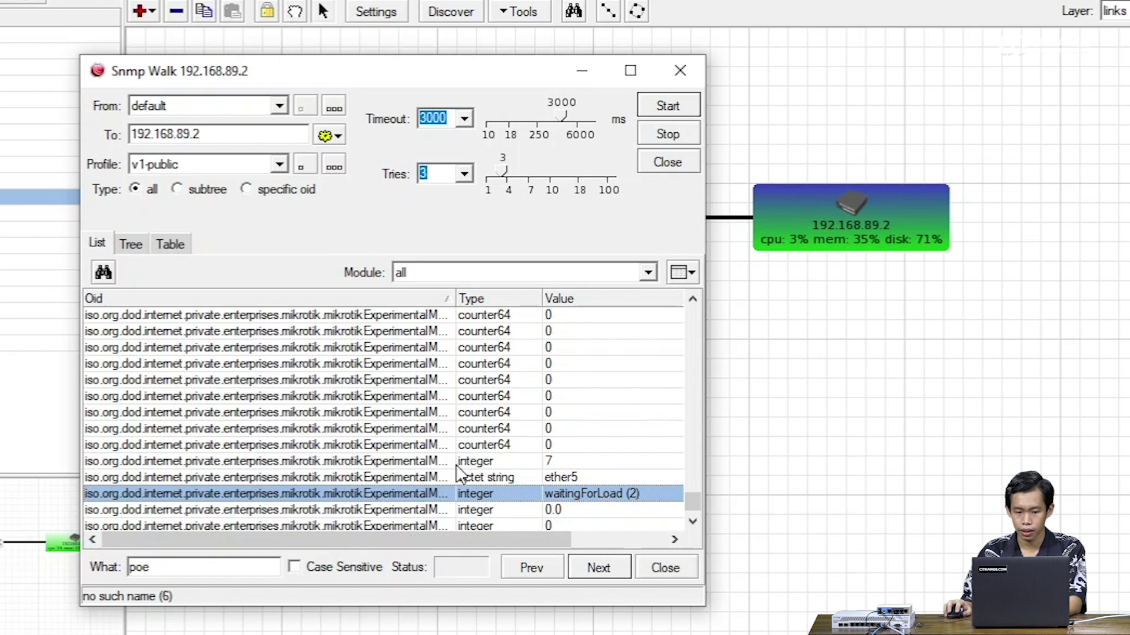
right_click(354, 492)
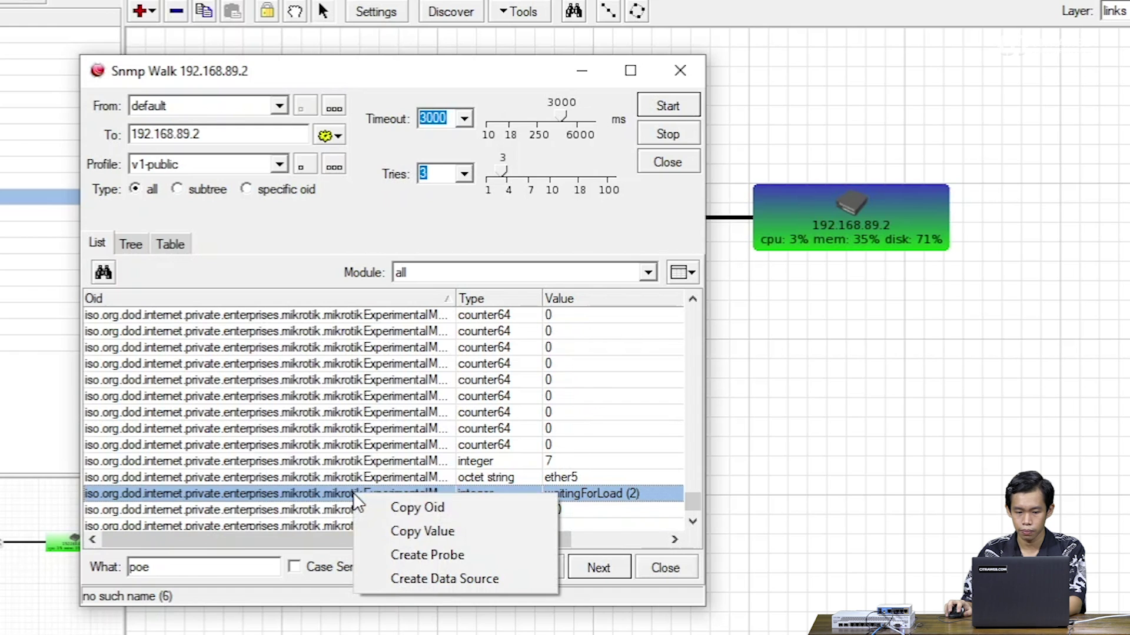
click(383, 508)
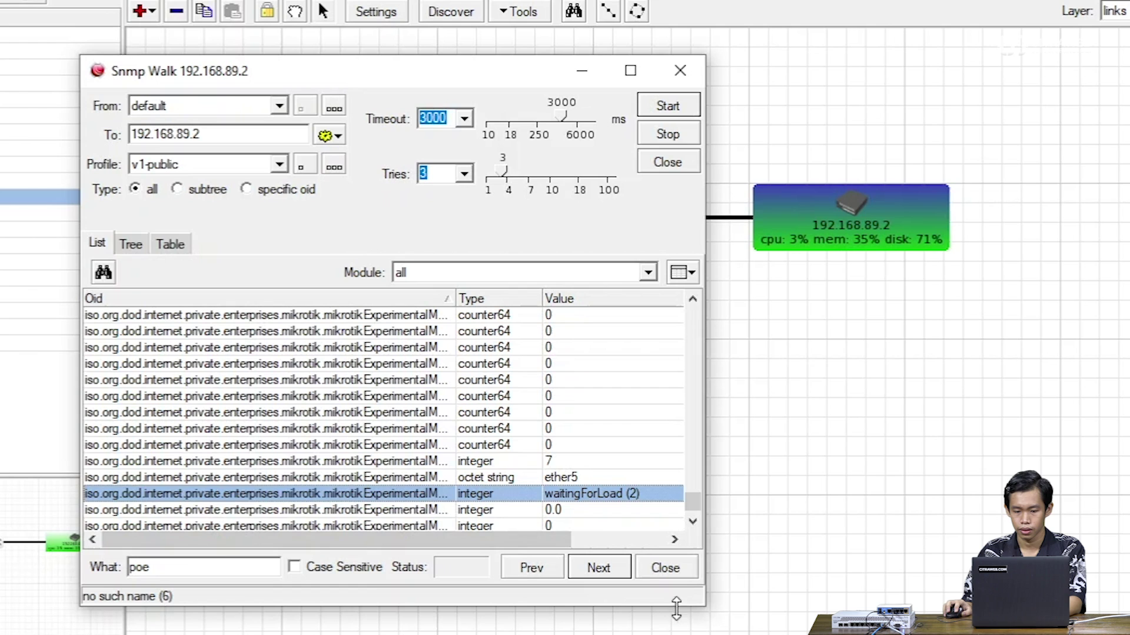
click(681, 70)
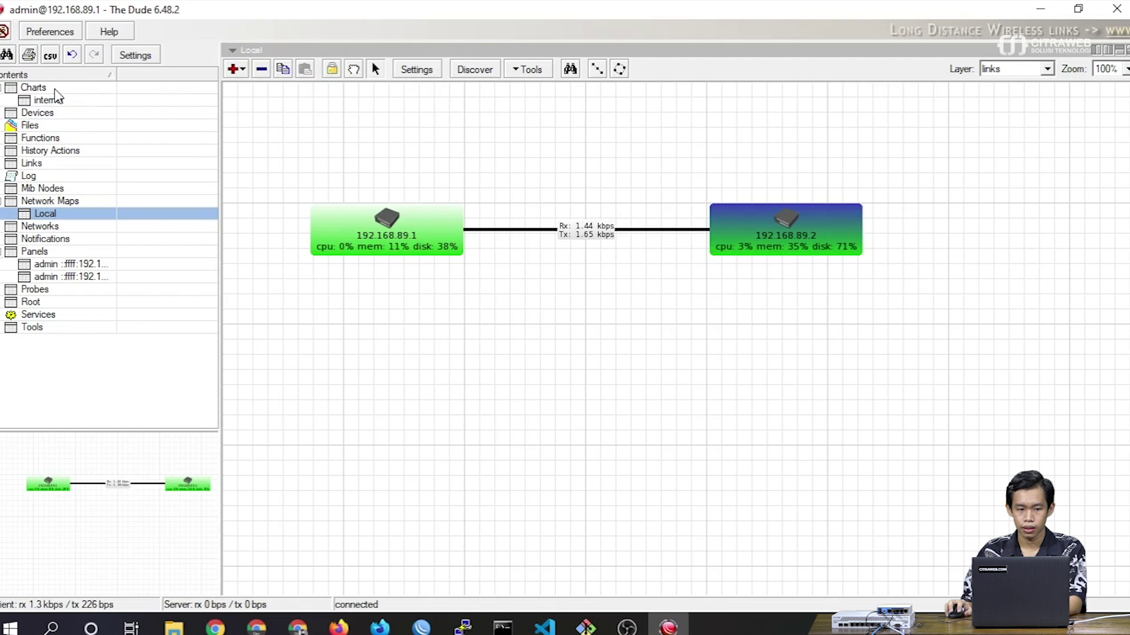
Create a new chart data source named PoE Status.
click(55, 90)
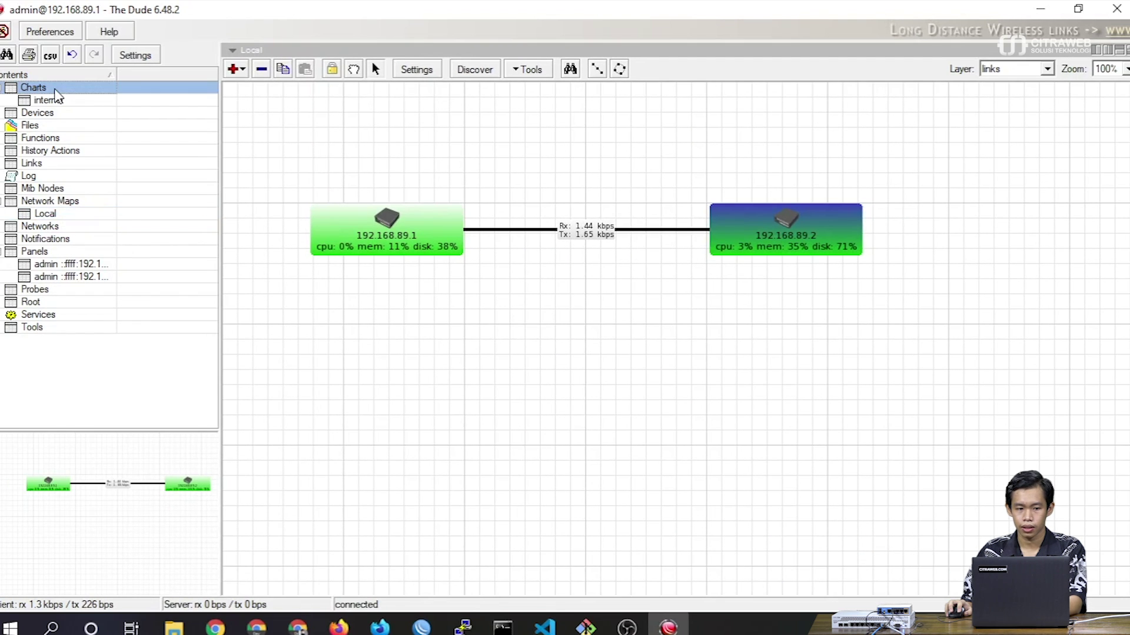
click(311, 69)
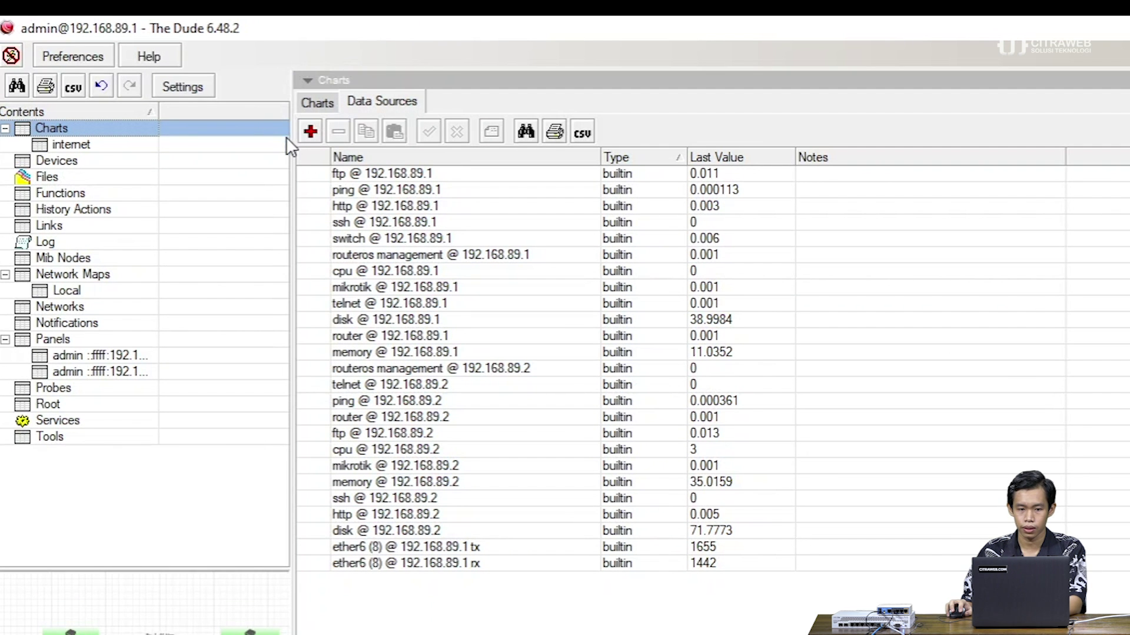
click(316, 138)
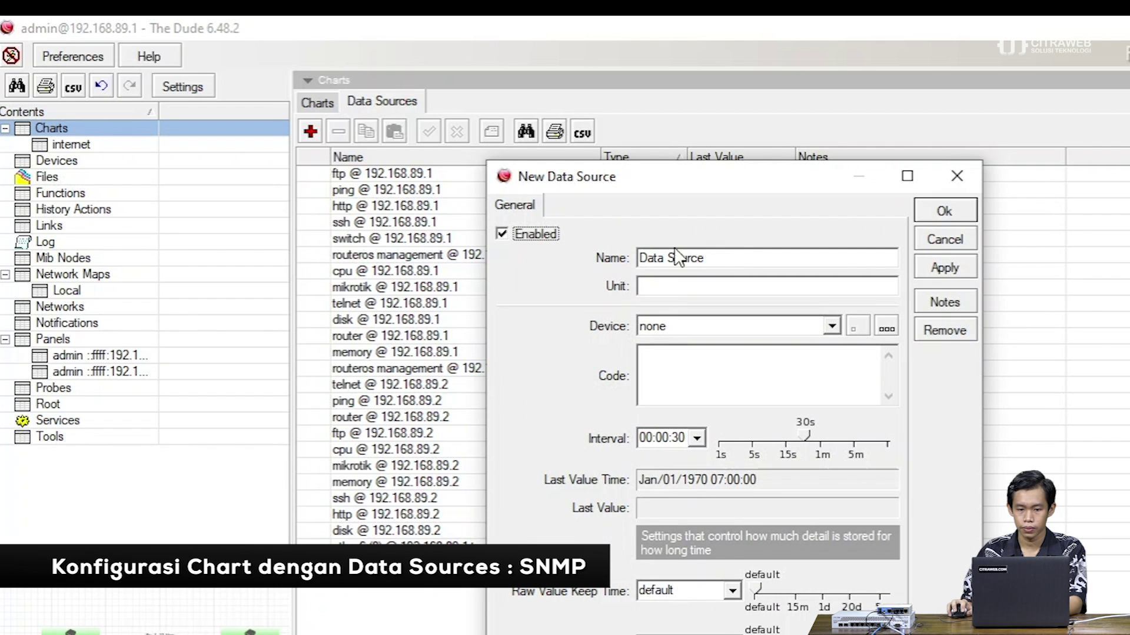
drag(724, 260, 595, 257)
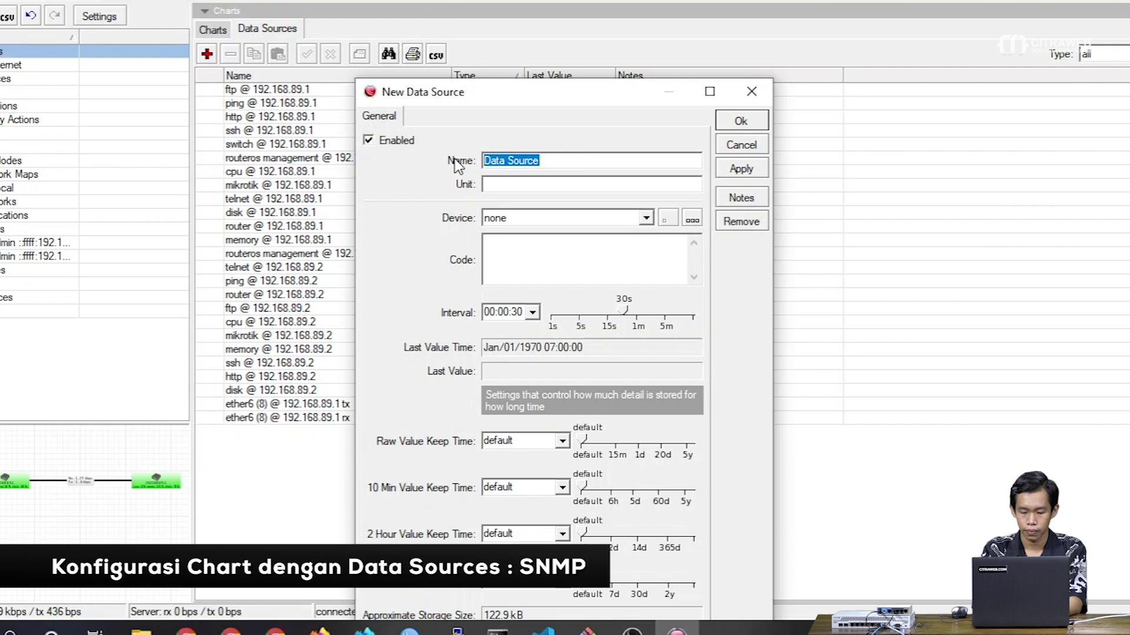
text(PoE Status)
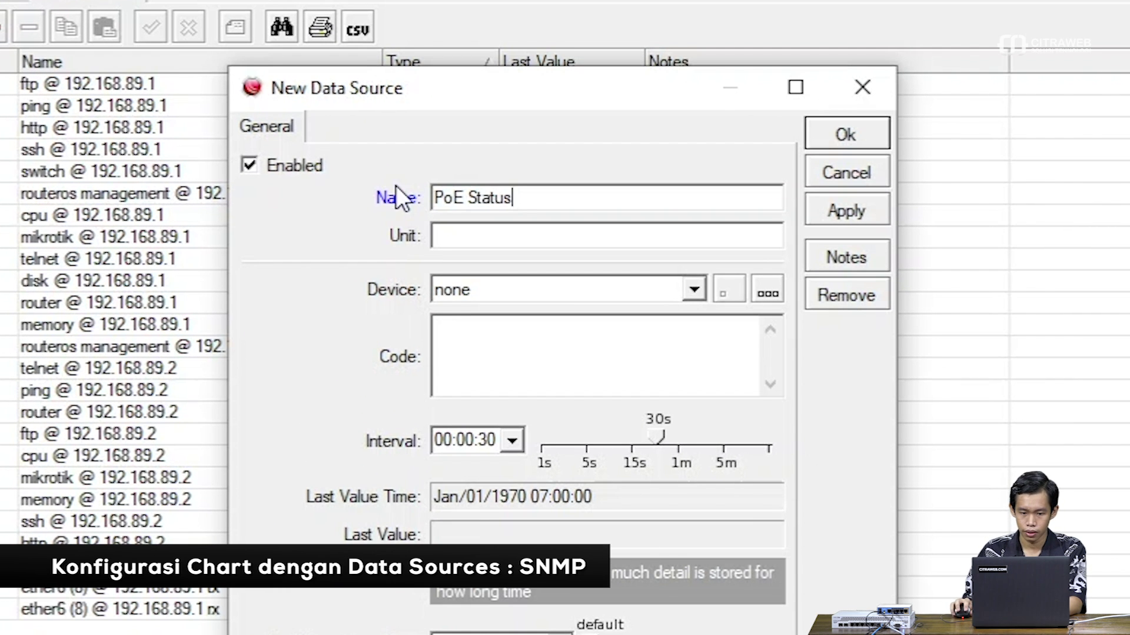
Set the PoE Status data source's code to oid_raw("1.3.6.1.4.1.14988.1.1.15.1.1.3.7") and apply it.
click(471, 348)
text(oi)
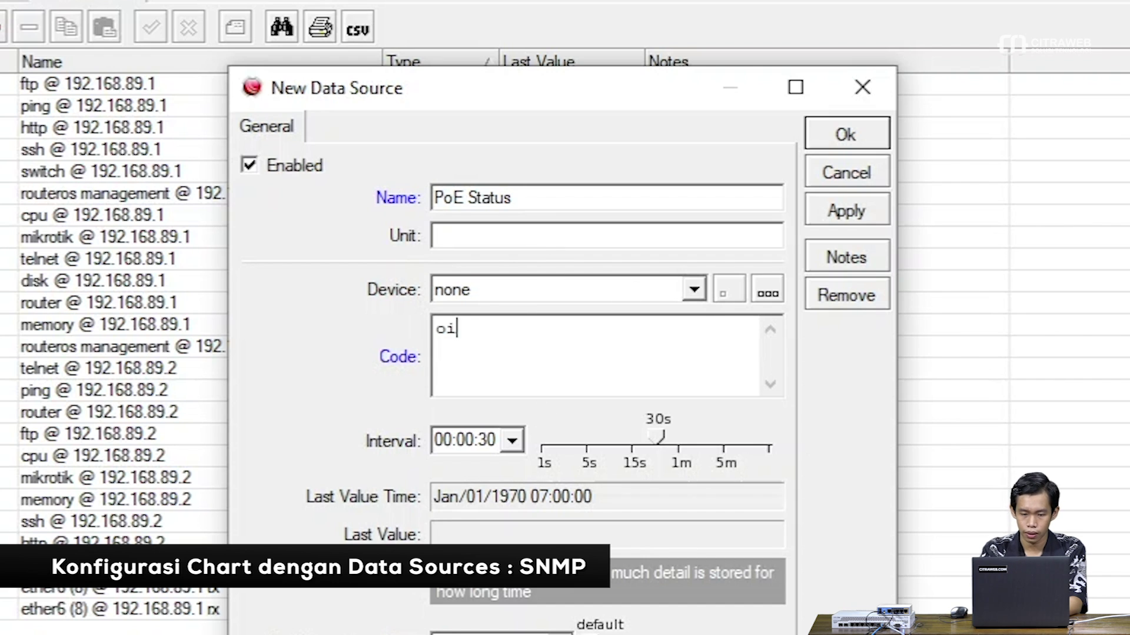
text(d_raw)
key(BackSpace)
text(raw)
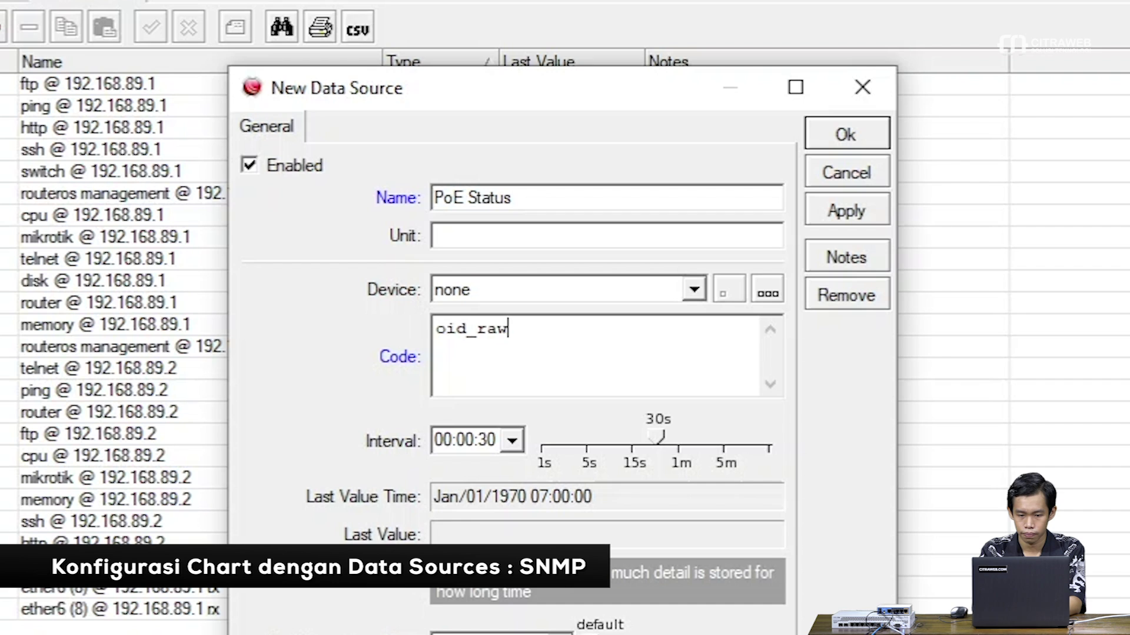
text(("")
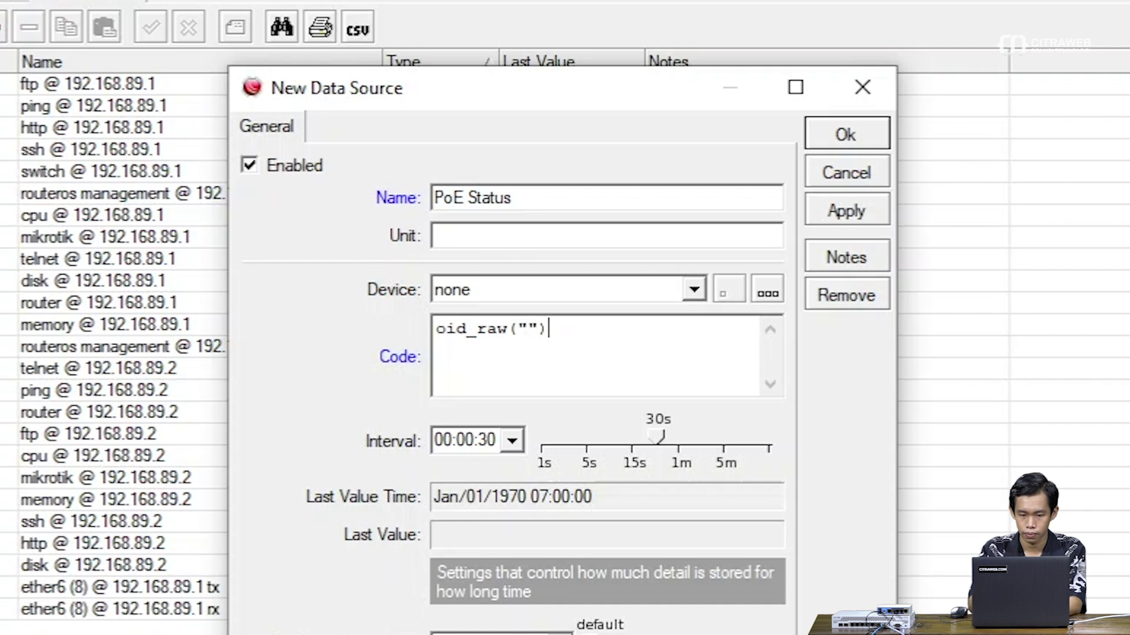
text(.3.6.1.4.1.14988.1.1.15.1.1.3.7)
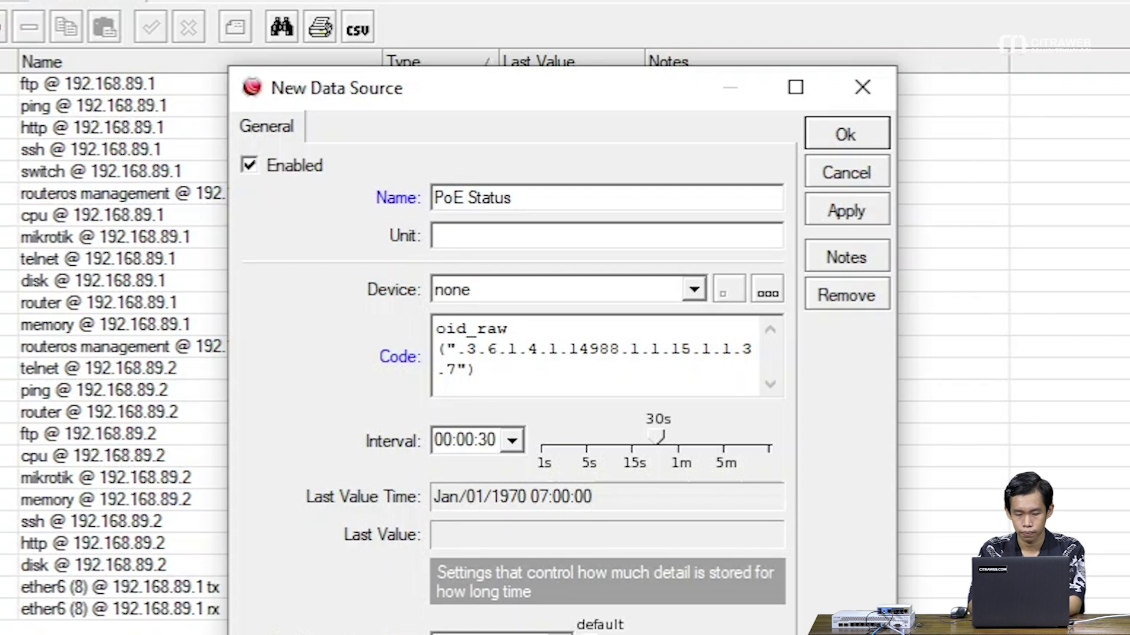
text(1)
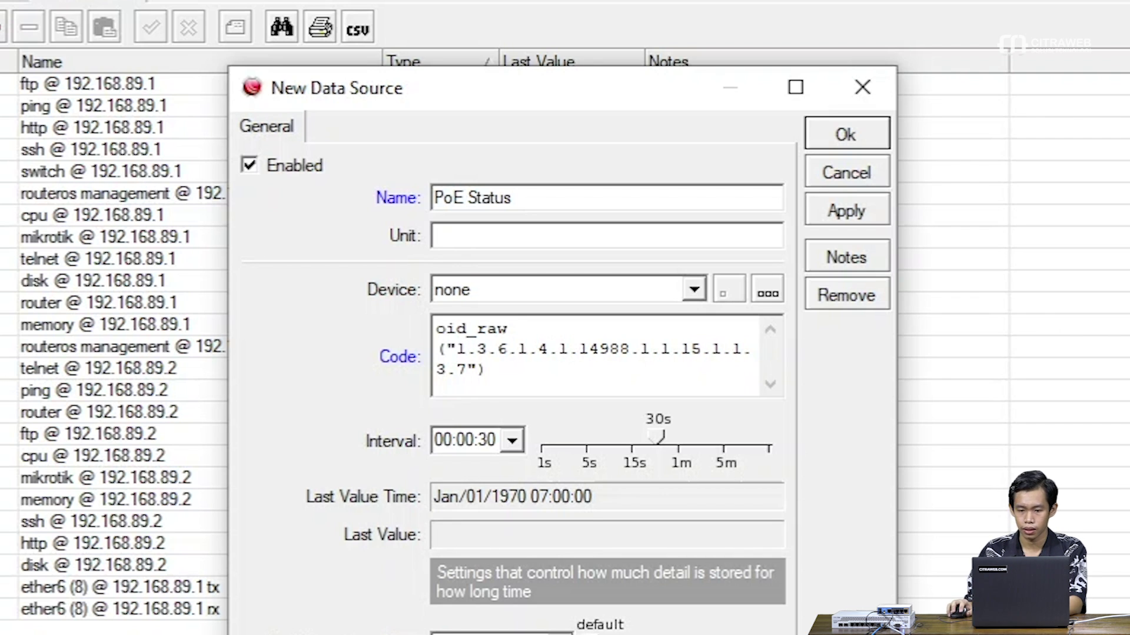
click(850, 210)
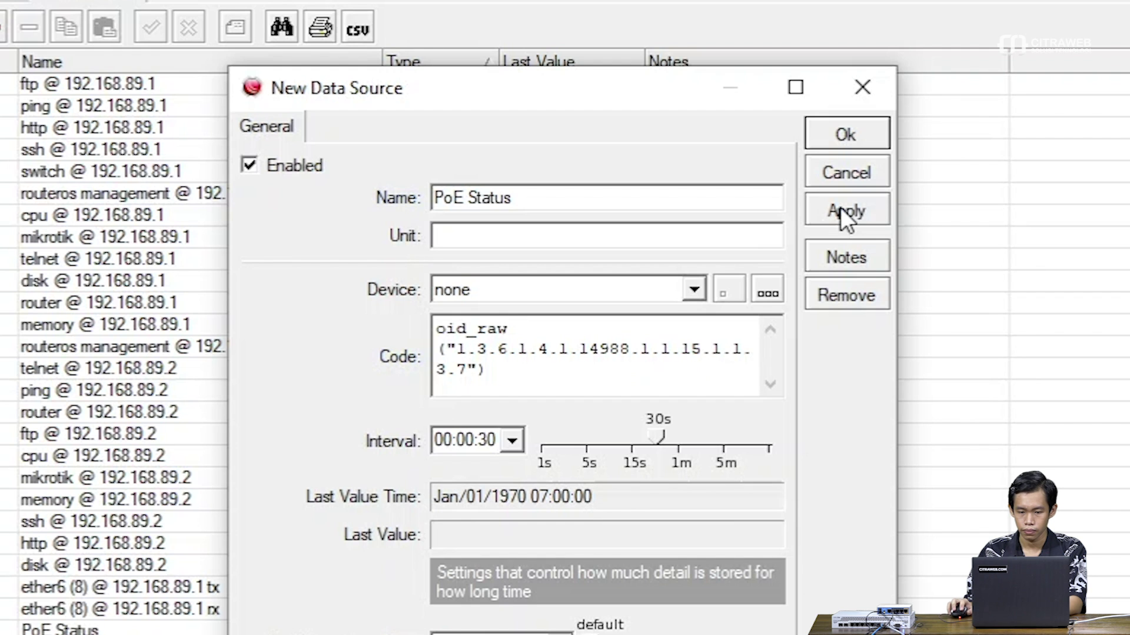
drag(565, 93, 798, 15)
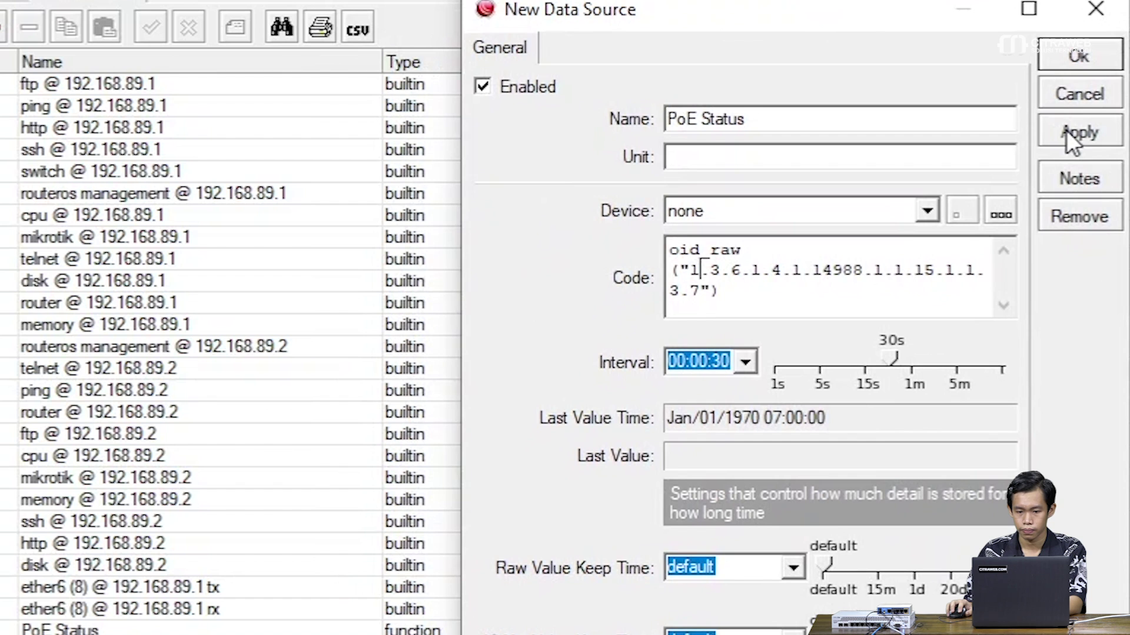
click(1075, 135)
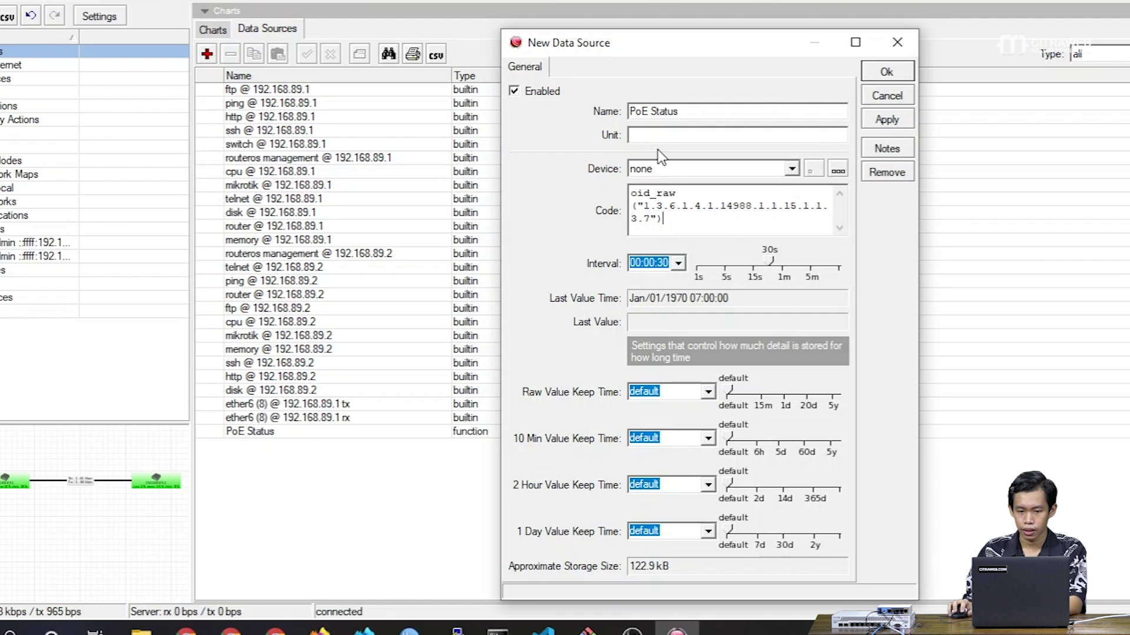
Assign device 192.168.89.2 to the PoE Status data source, apply it, and check its last value.
click(683, 168)
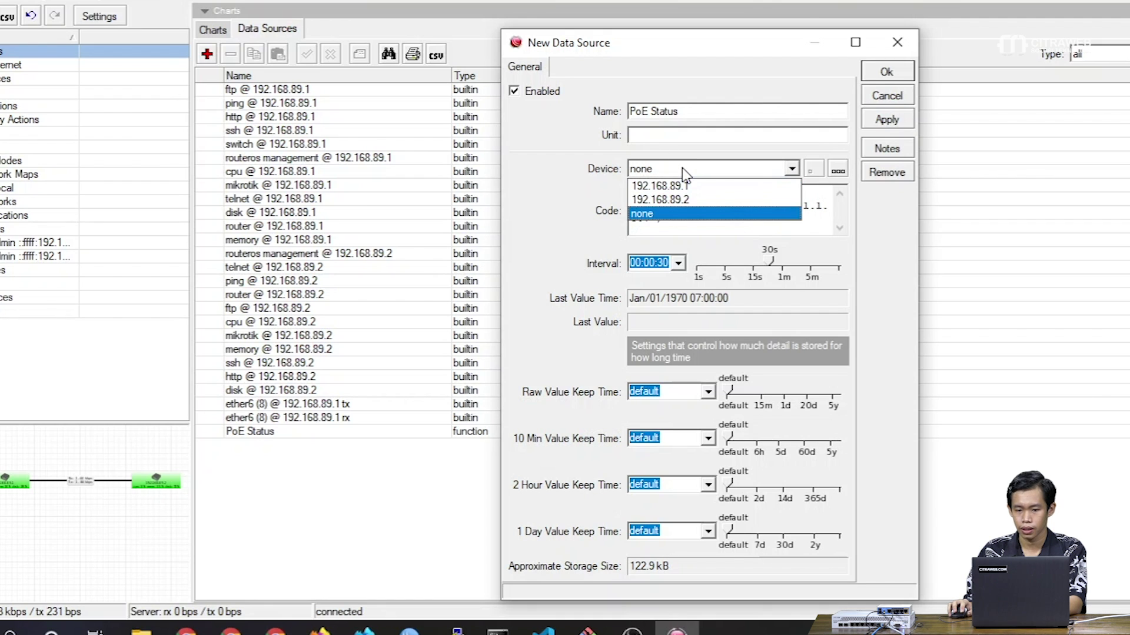
click(717, 200)
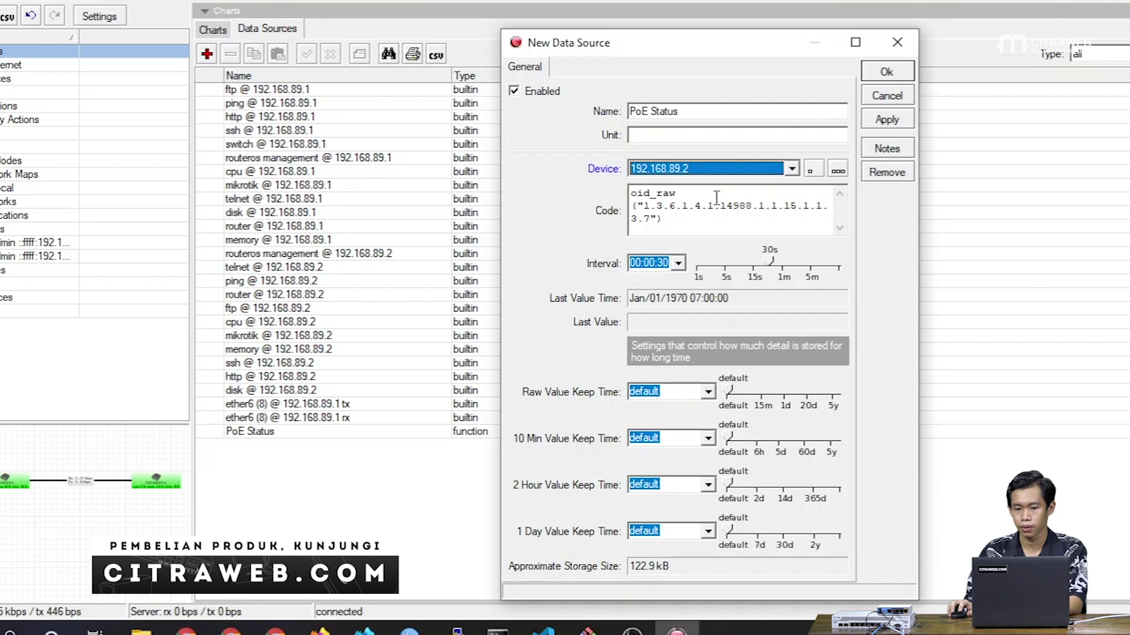
click(885, 120)
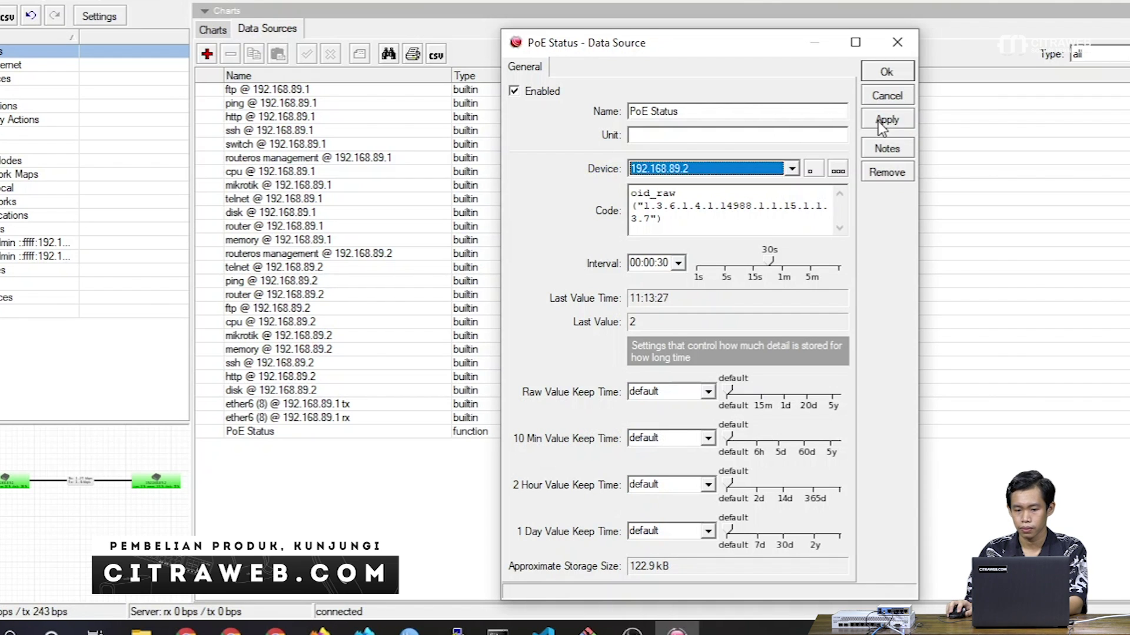
mouse_move(645, 321)
mouse_down()
mouse_move(619, 327)
mouse_move(630, 325)
mouse_up()
drag(617, 42, 724, 17)
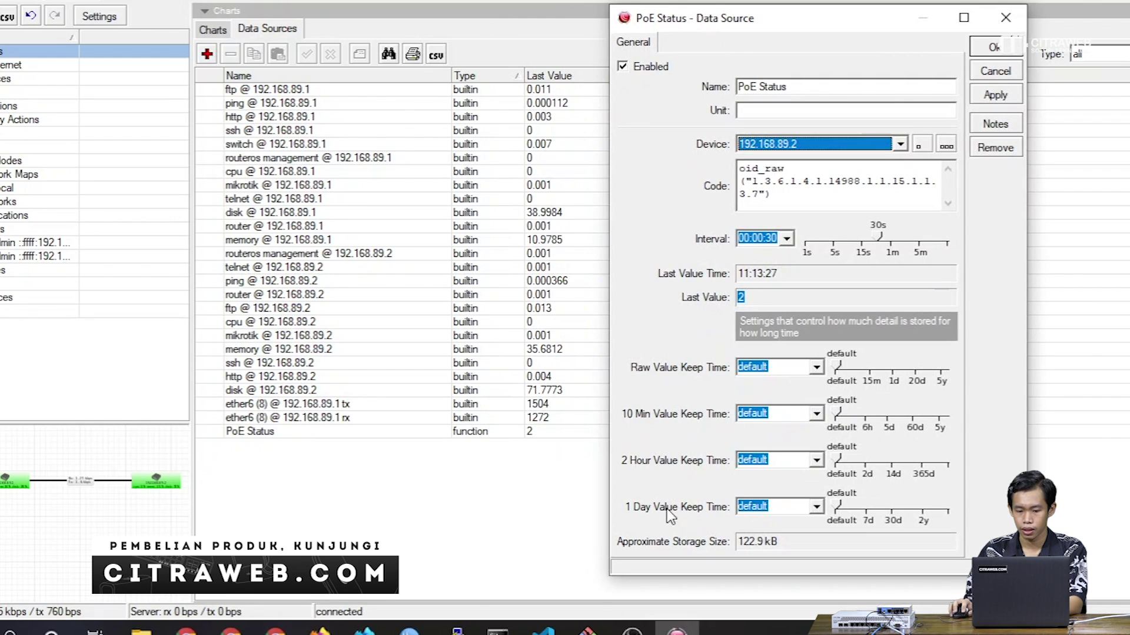
Switch to the WinBox session of 192.168.89.2 and open the PoE settings of interface ether5.
click(410, 629)
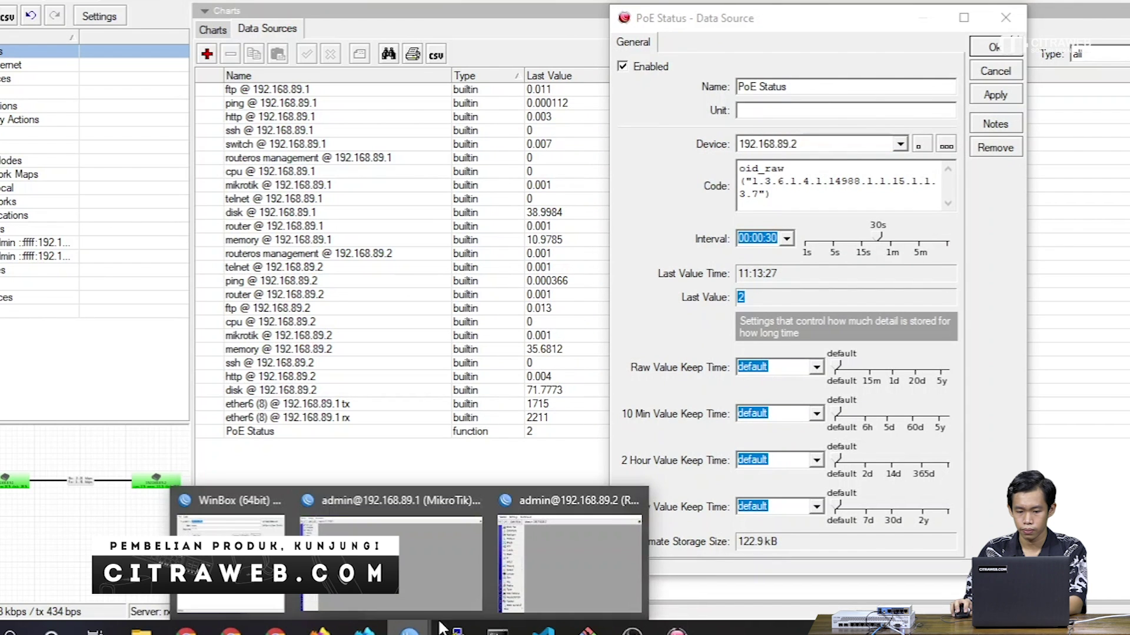
click(560, 574)
click(154, 137)
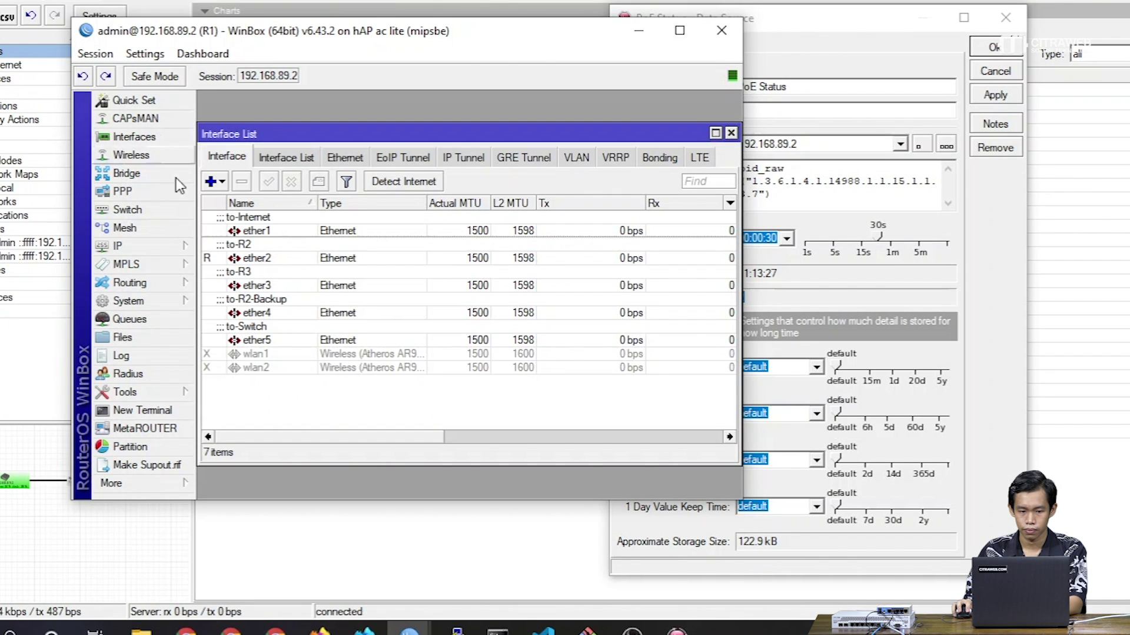
click(273, 331)
double_click(273, 330)
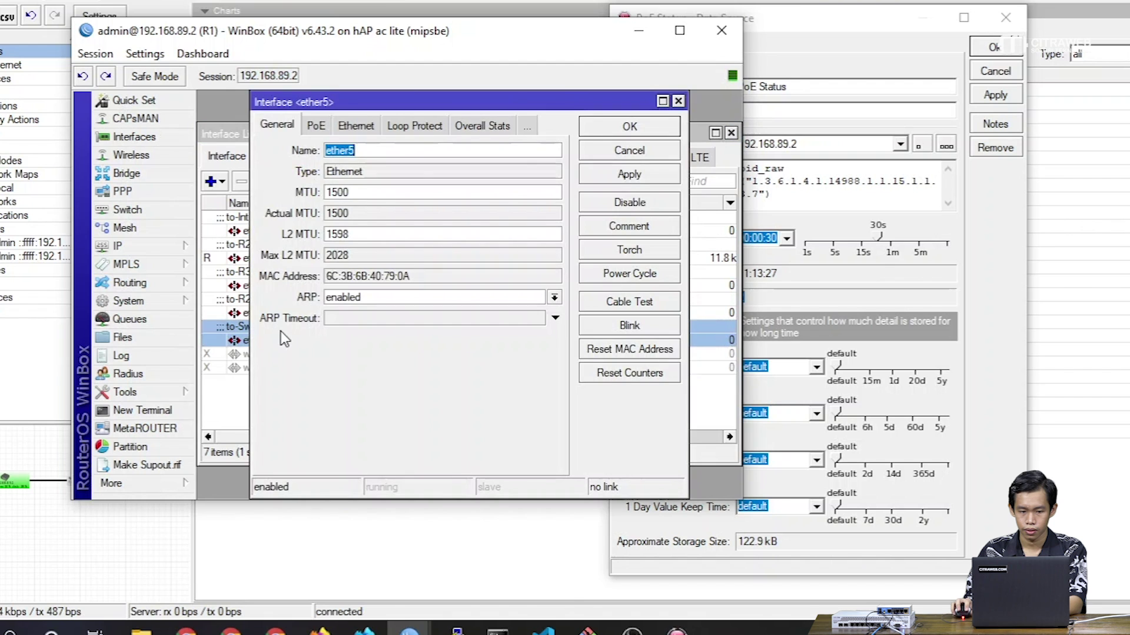
click(318, 126)
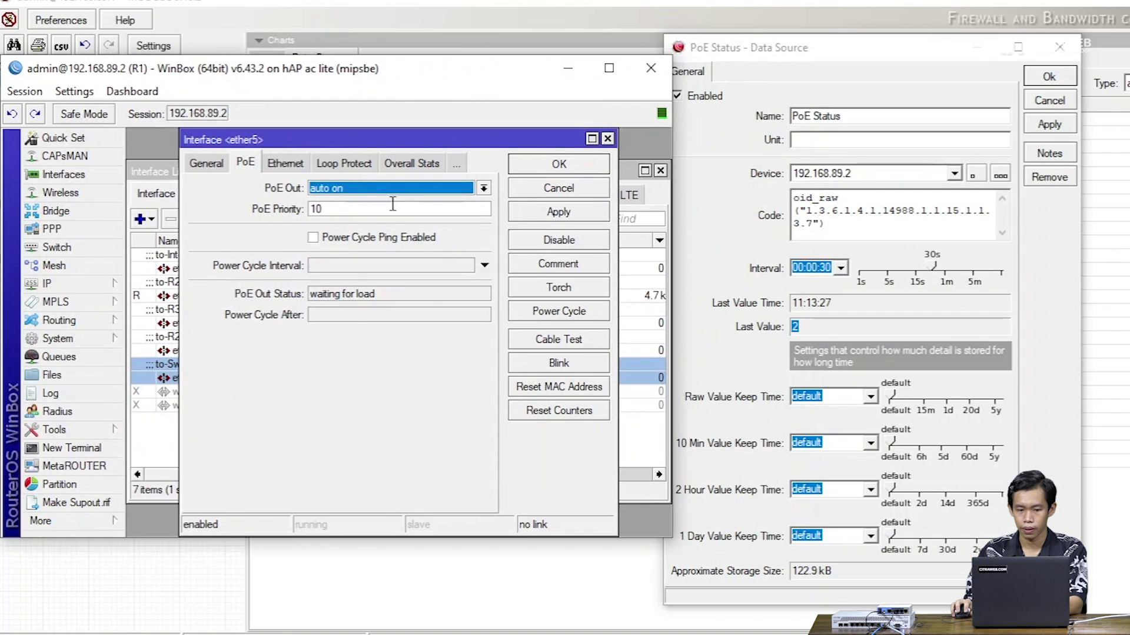
Set ether5's PoE Out to forced on and apply it.
click(355, 190)
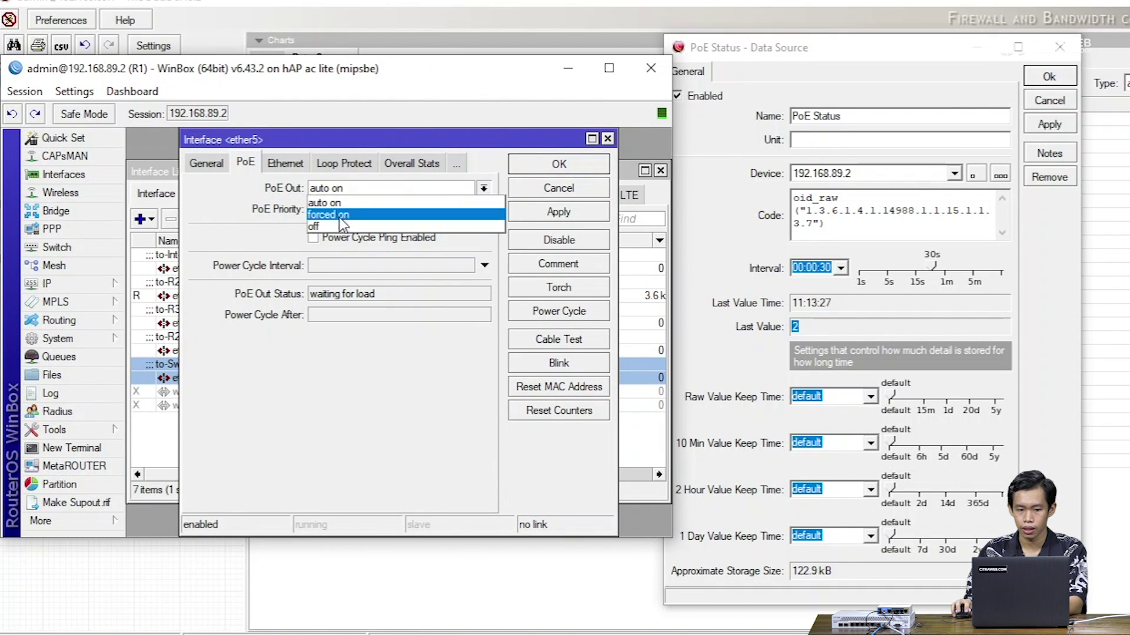
click(344, 215)
click(345, 213)
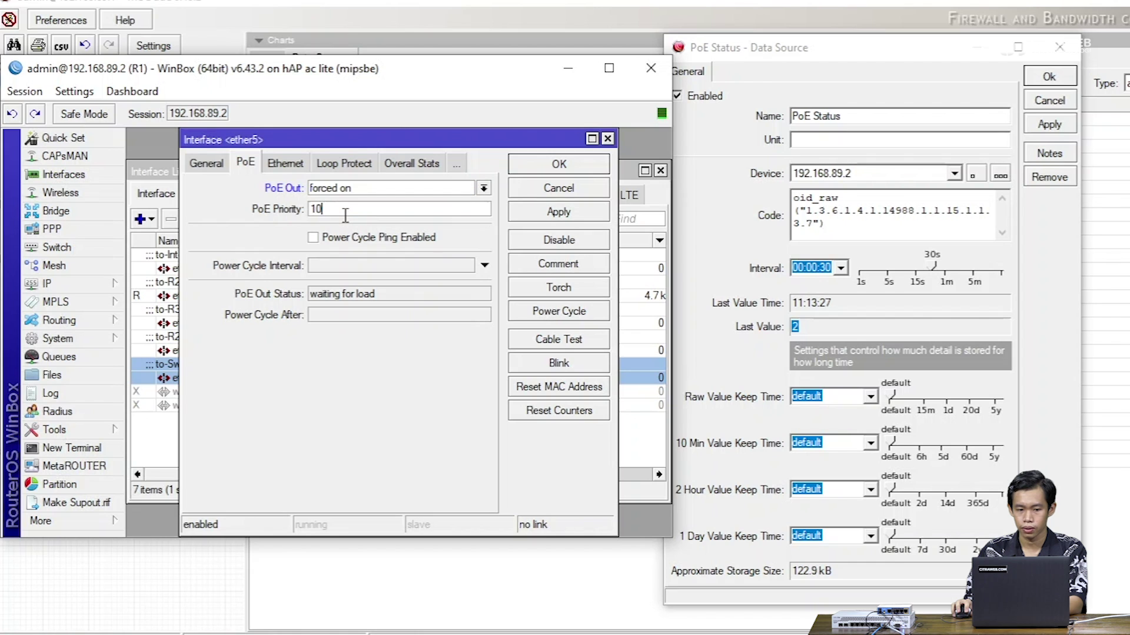
click(555, 213)
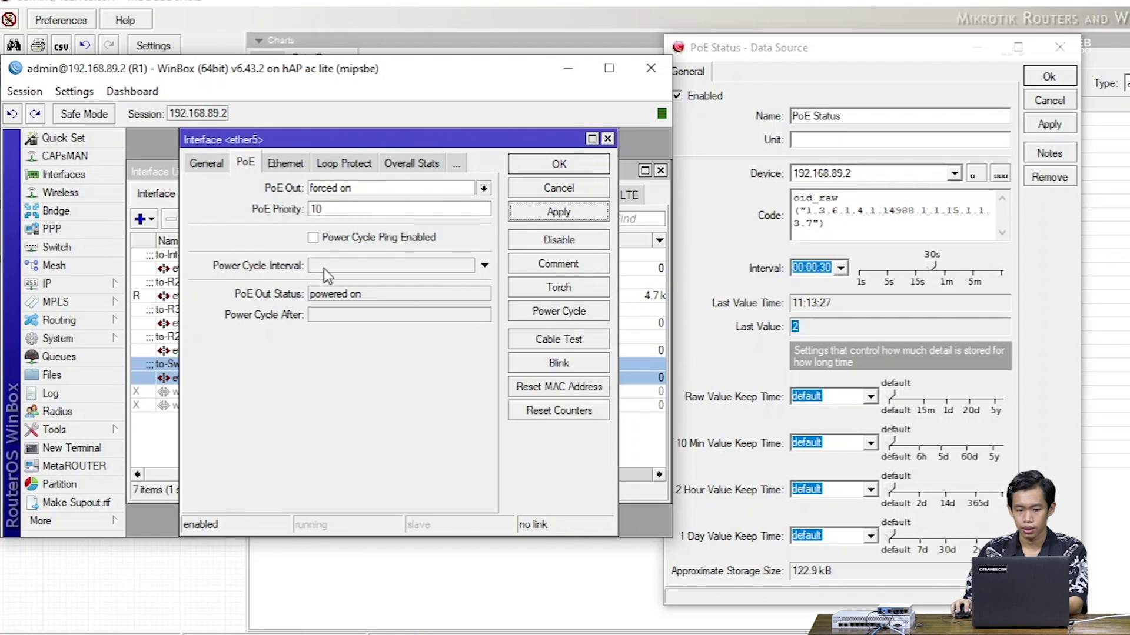
Check ether5's PoE Out Status against the last value of the PoE Status data source.
click(331, 294)
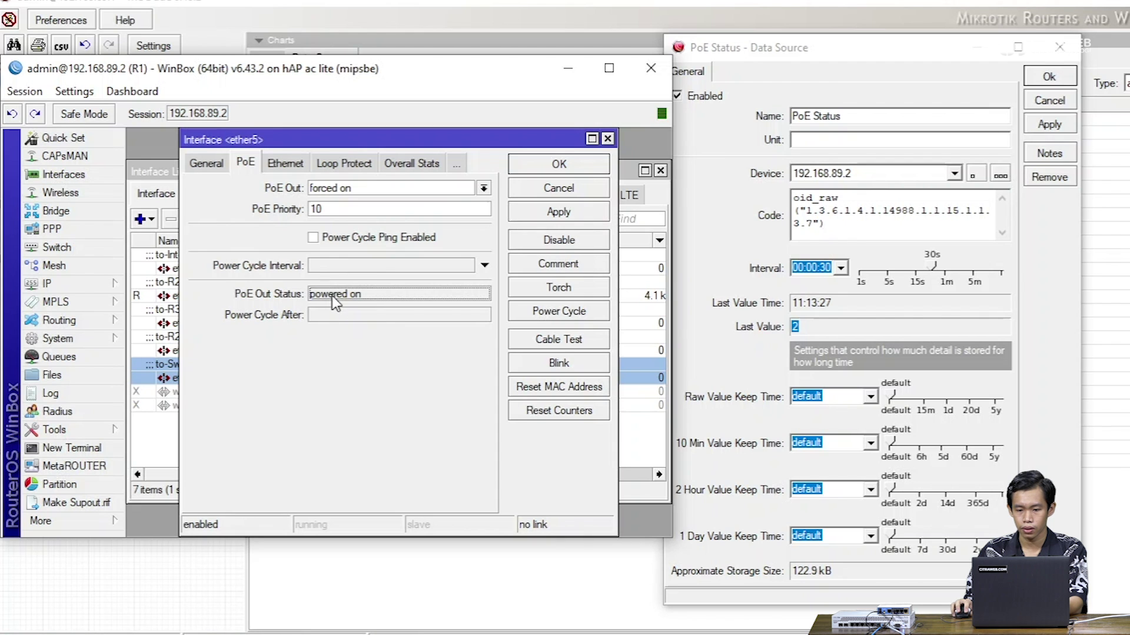
click(717, 315)
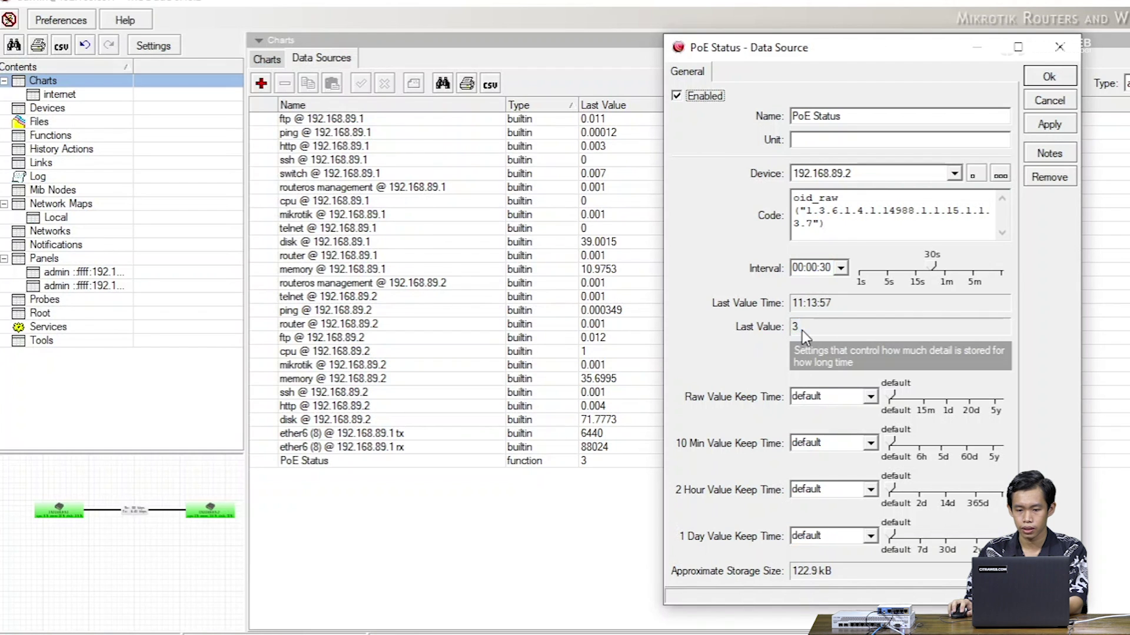
drag(807, 326, 790, 328)
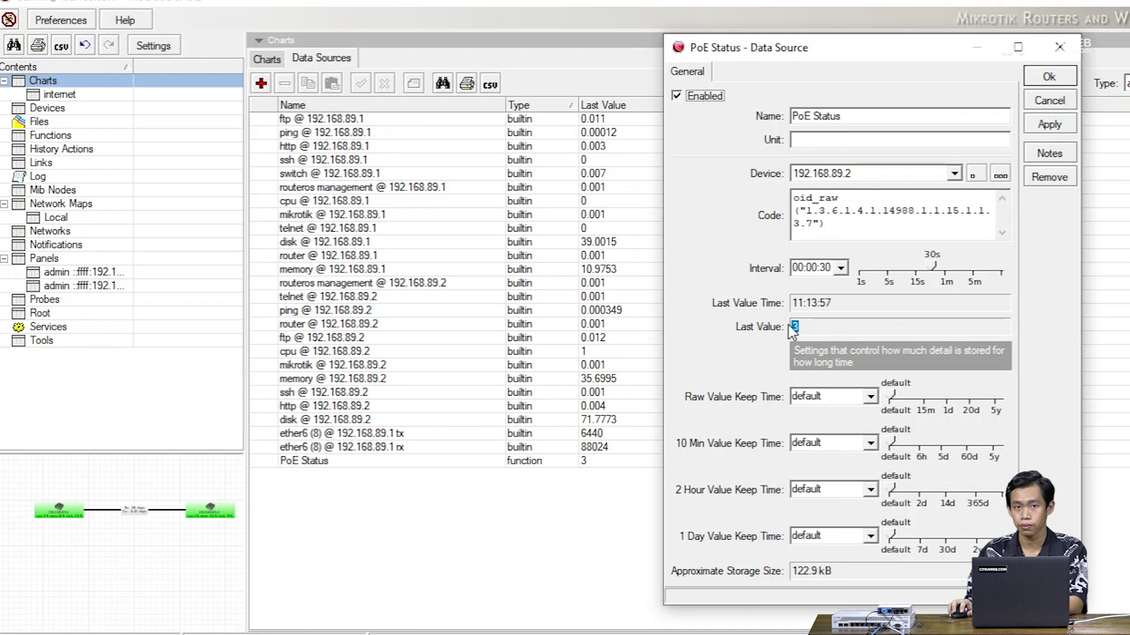
Back in WinBox, set ether5's PoE Out to off and apply it, and recheck the PoE Status data source's last value before closing it.
key(alt+Tab)
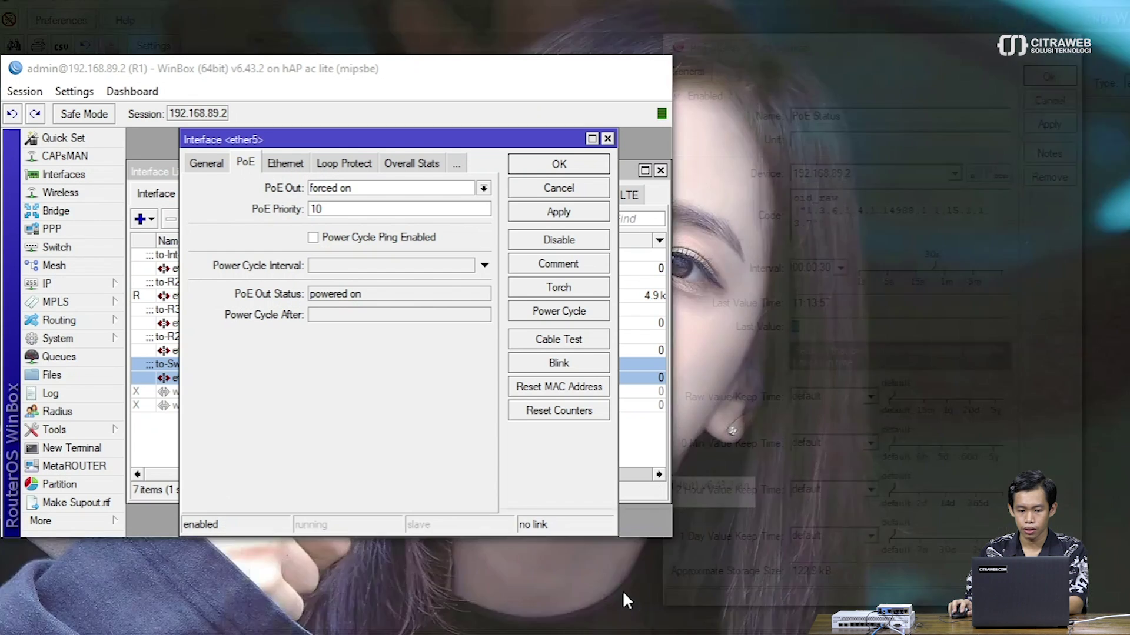
click(622, 591)
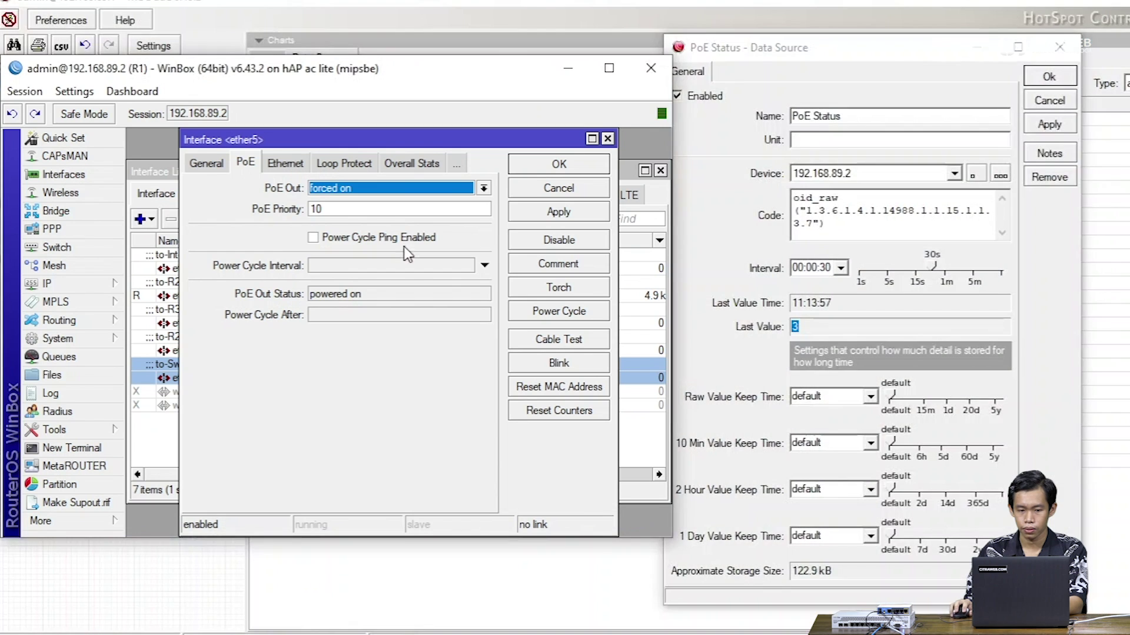
click(381, 187)
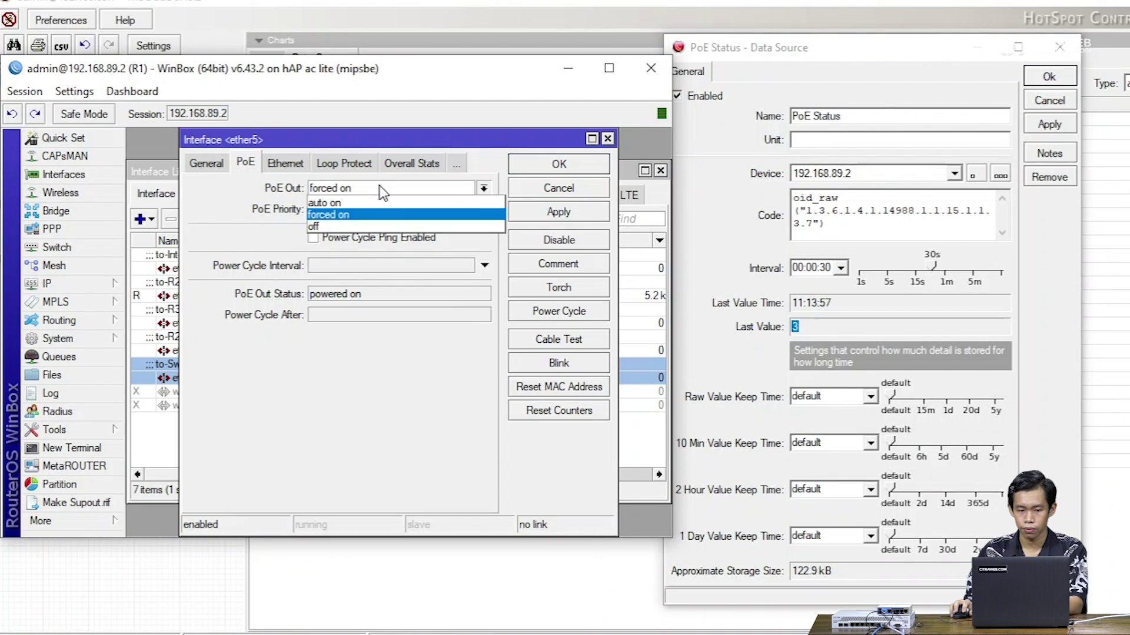
click(365, 229)
click(569, 216)
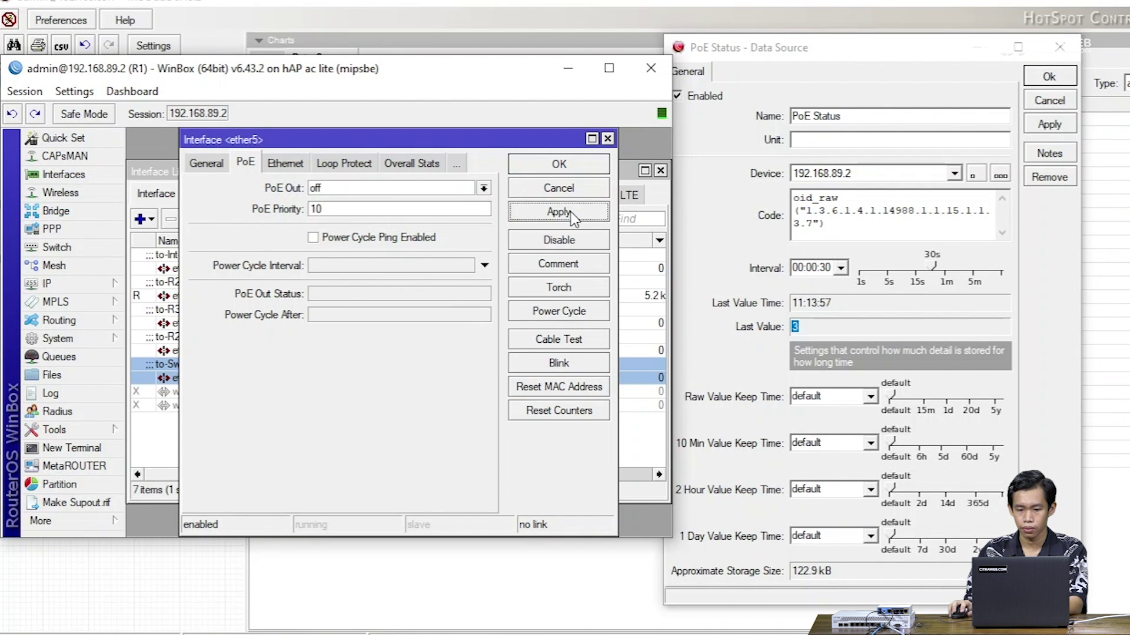
click(822, 327)
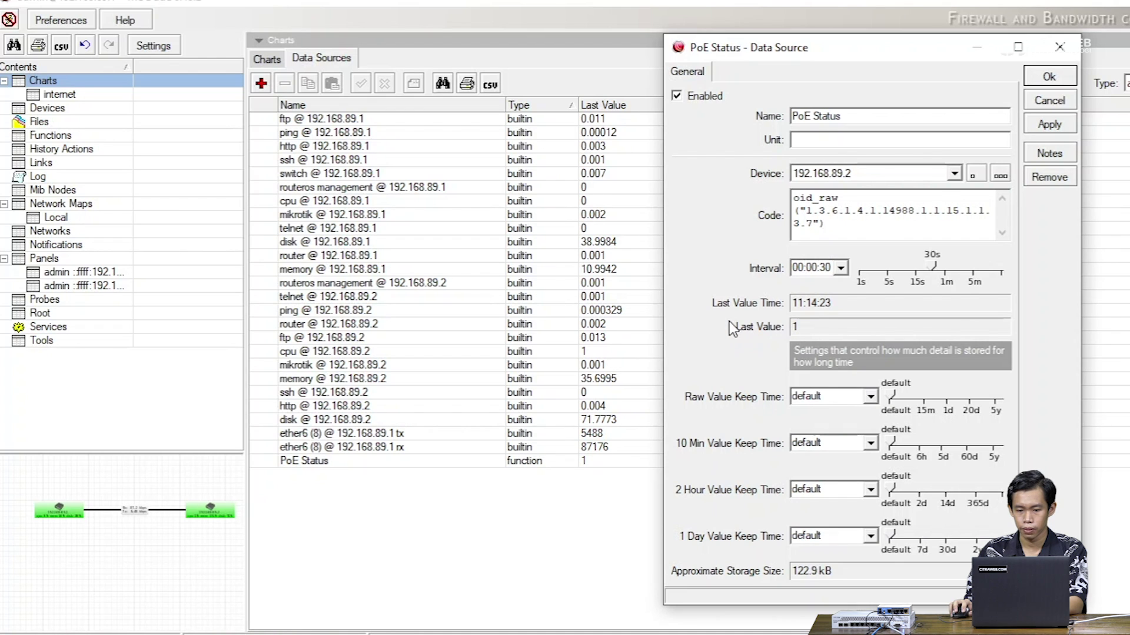
click(1046, 78)
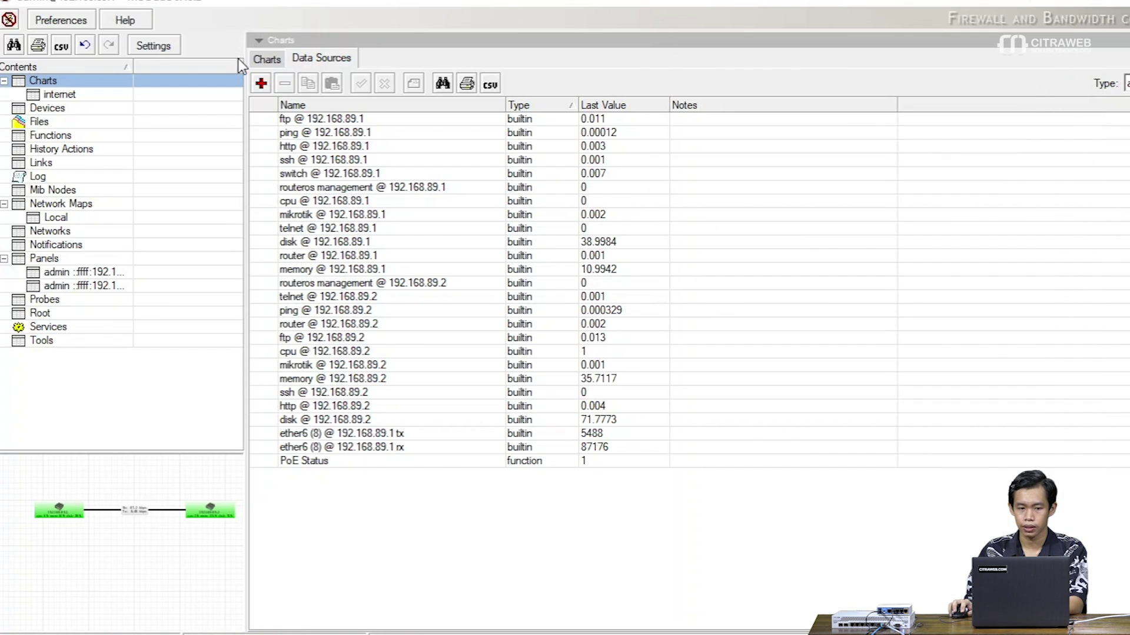
Create a new chart named PoE Status.
click(259, 58)
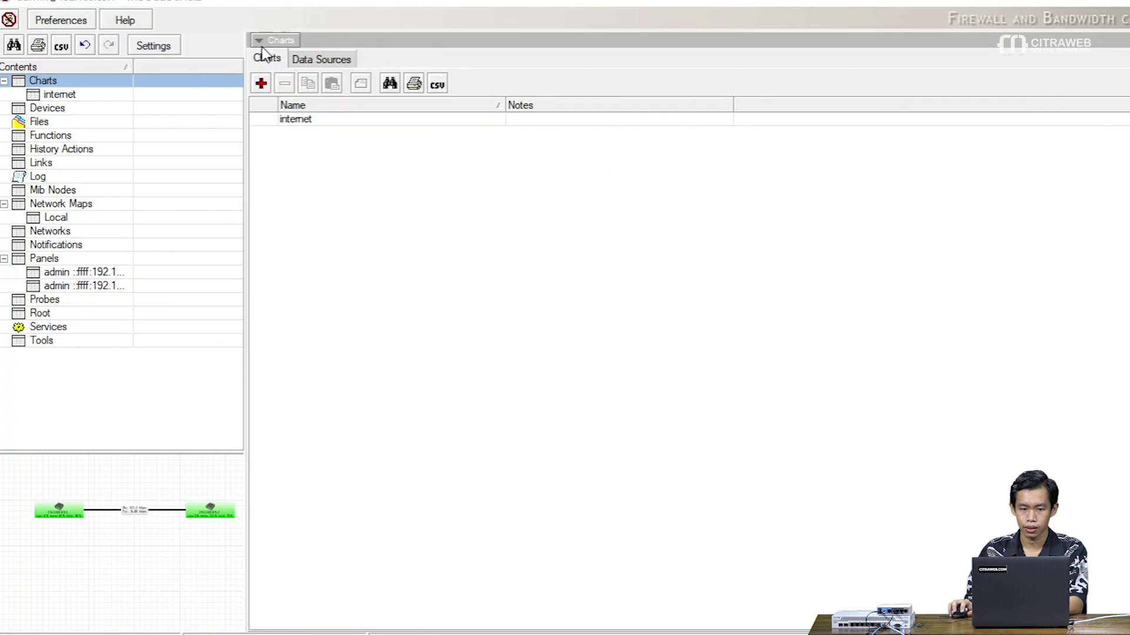
click(260, 83)
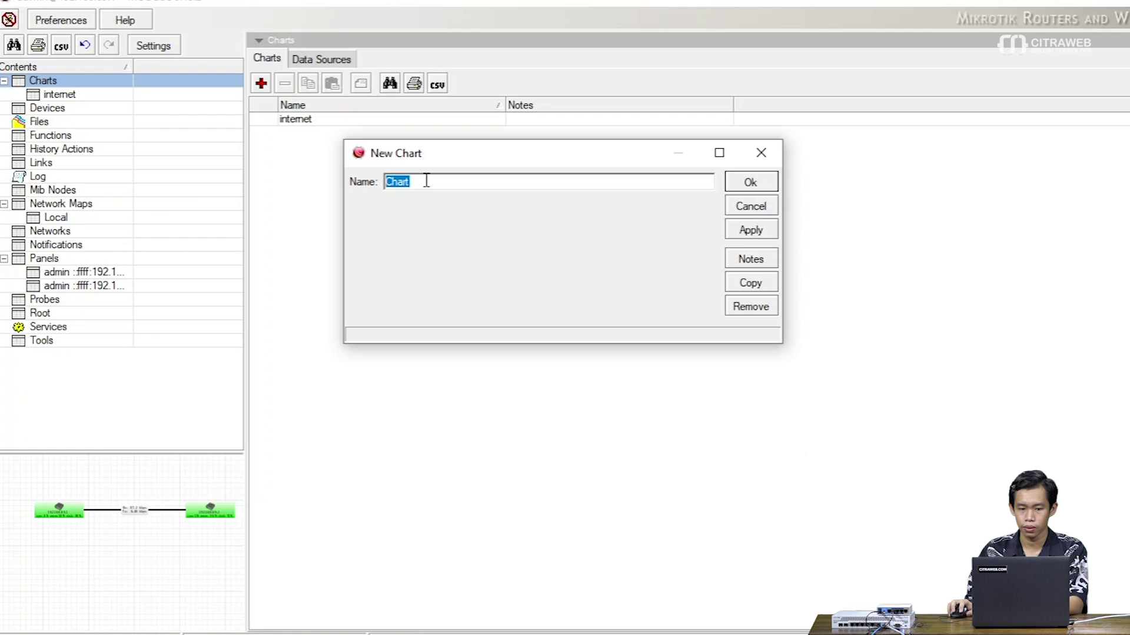
text(Poe)
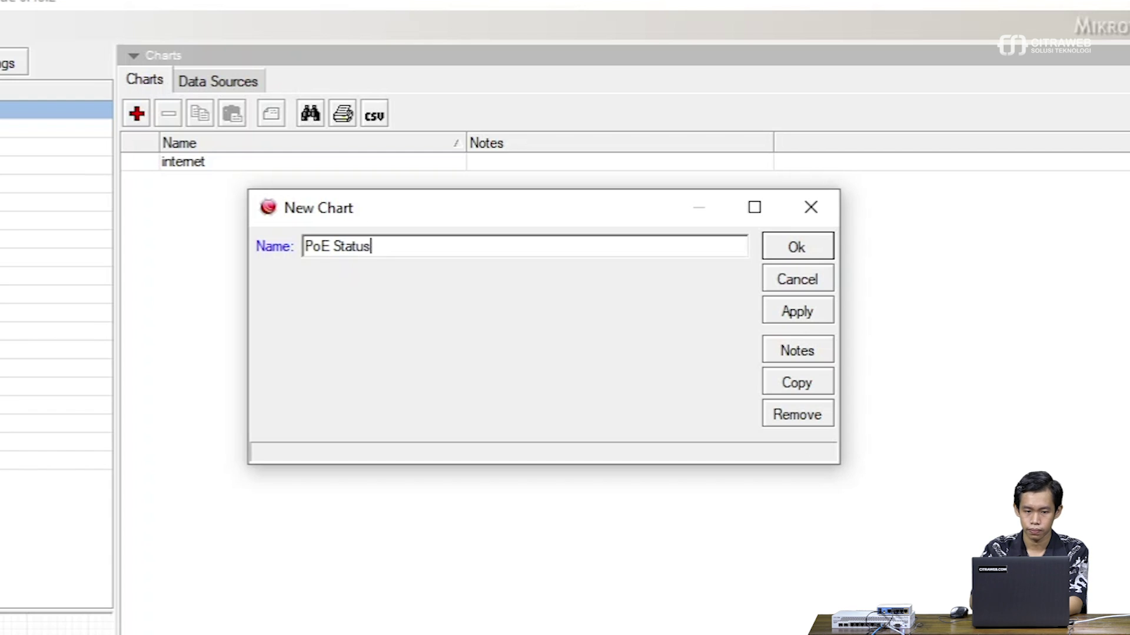
key(Return)
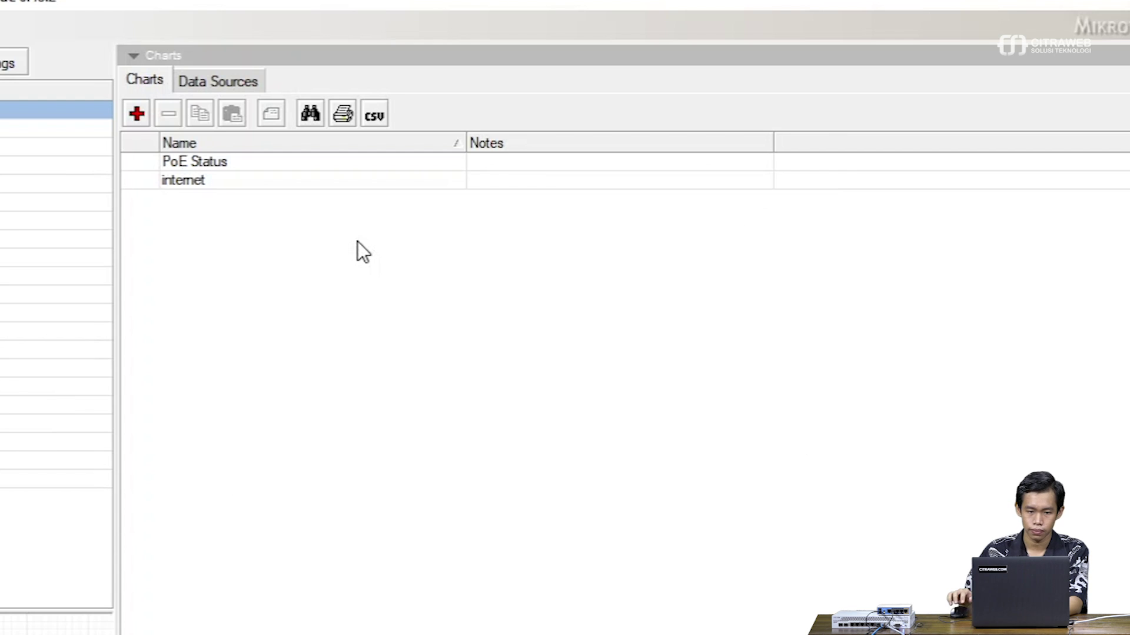
Add a chart line to the PoE Status chart with the PoE Status data source as its source.
double_click(278, 161)
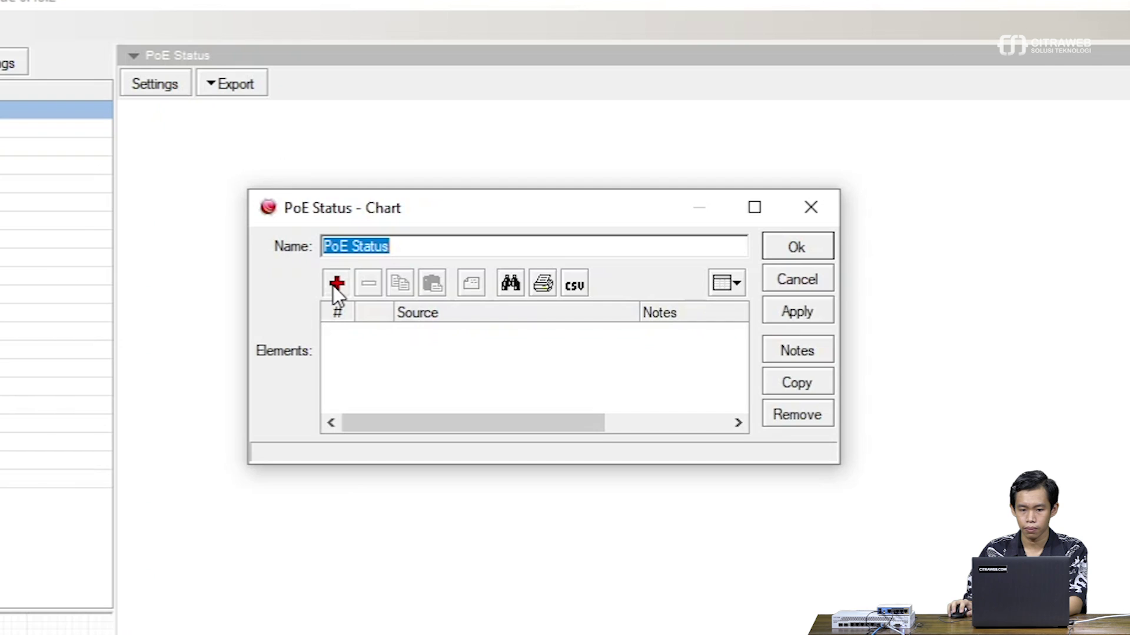
click(333, 286)
click(510, 346)
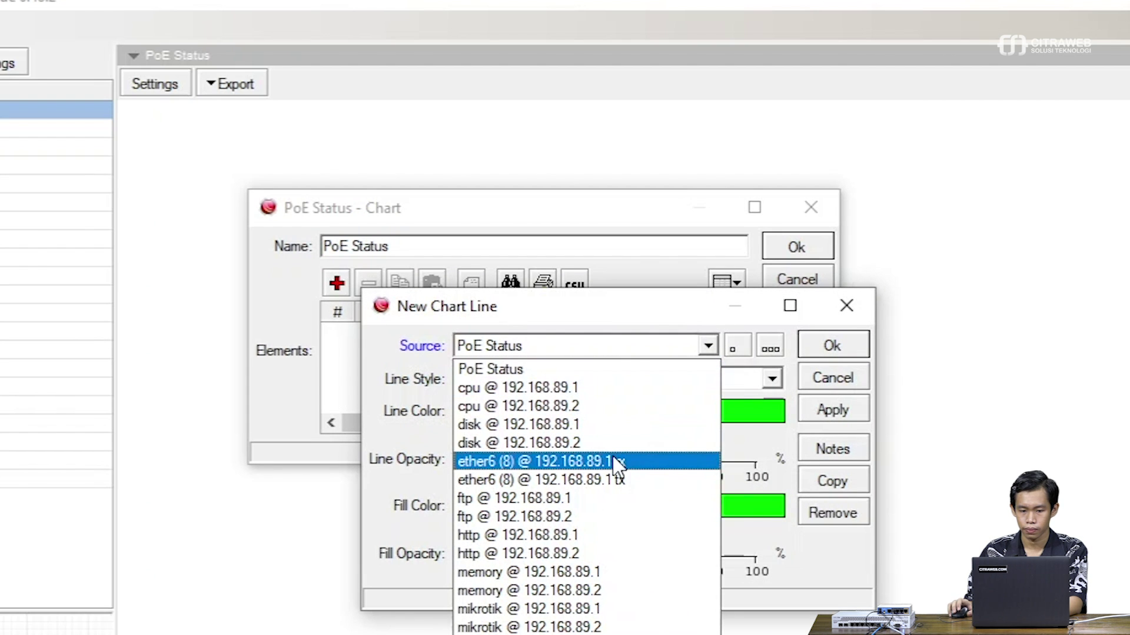
click(624, 365)
click(814, 342)
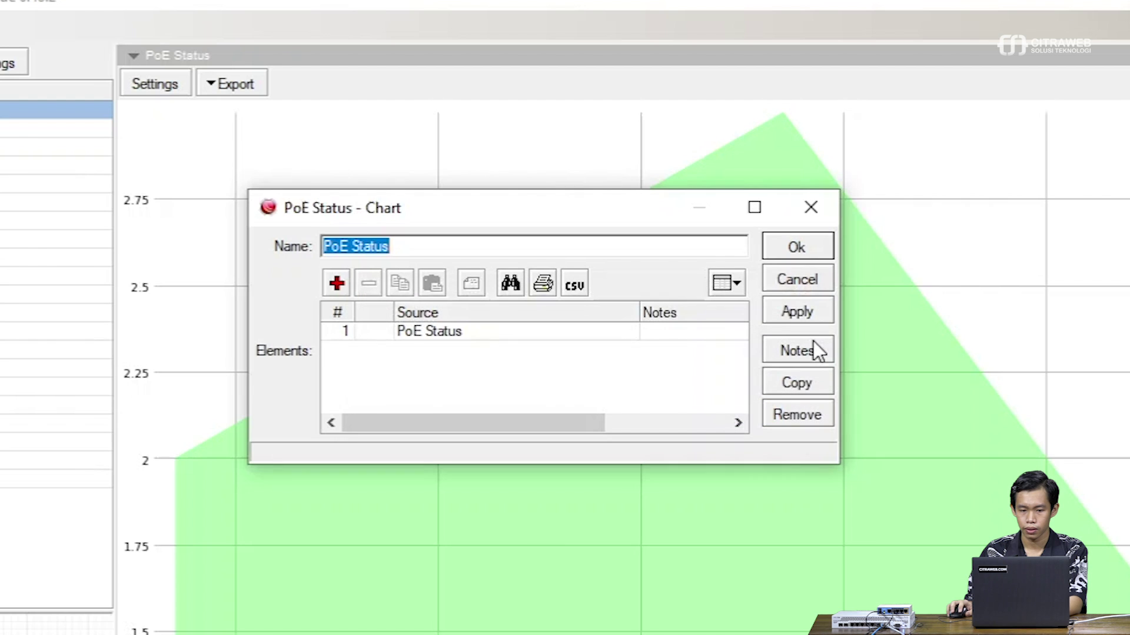
click(785, 246)
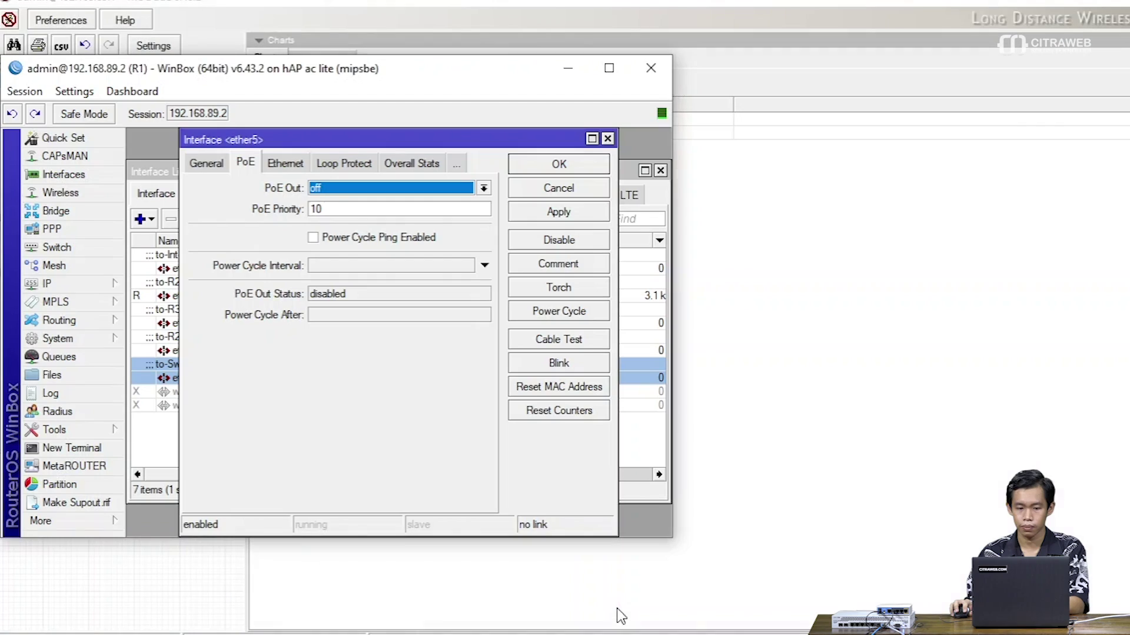
Close the ether5 and Interface List windows in the WinBox session of 192.168.89.2 and open a new terminal there.
key(Escape)
key(Escape)
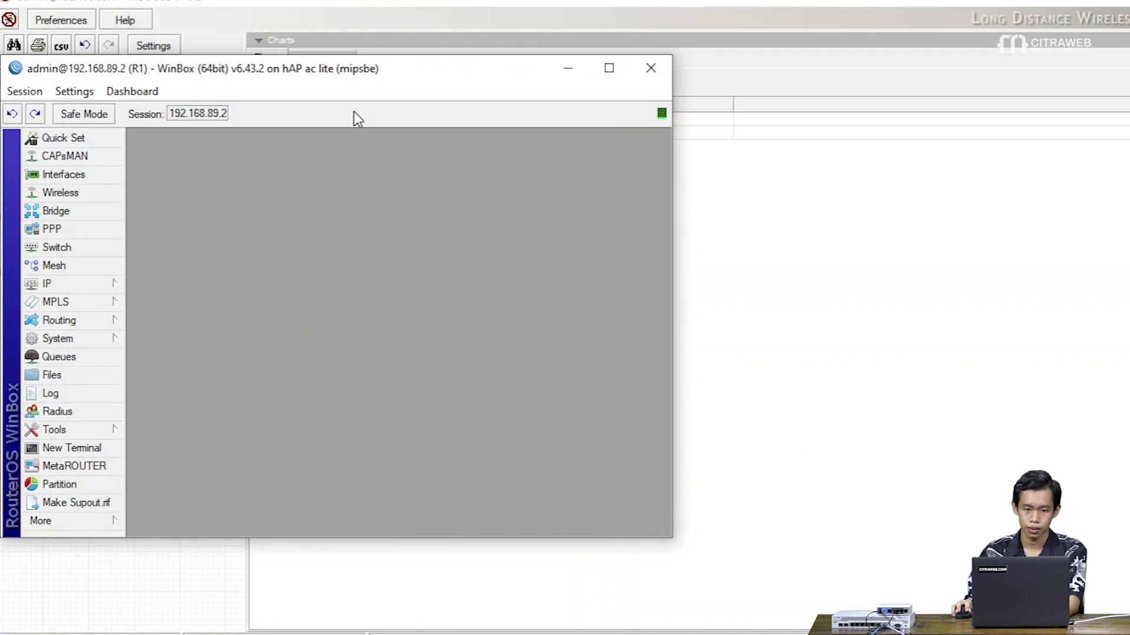
drag(365, 68, 733, 66)
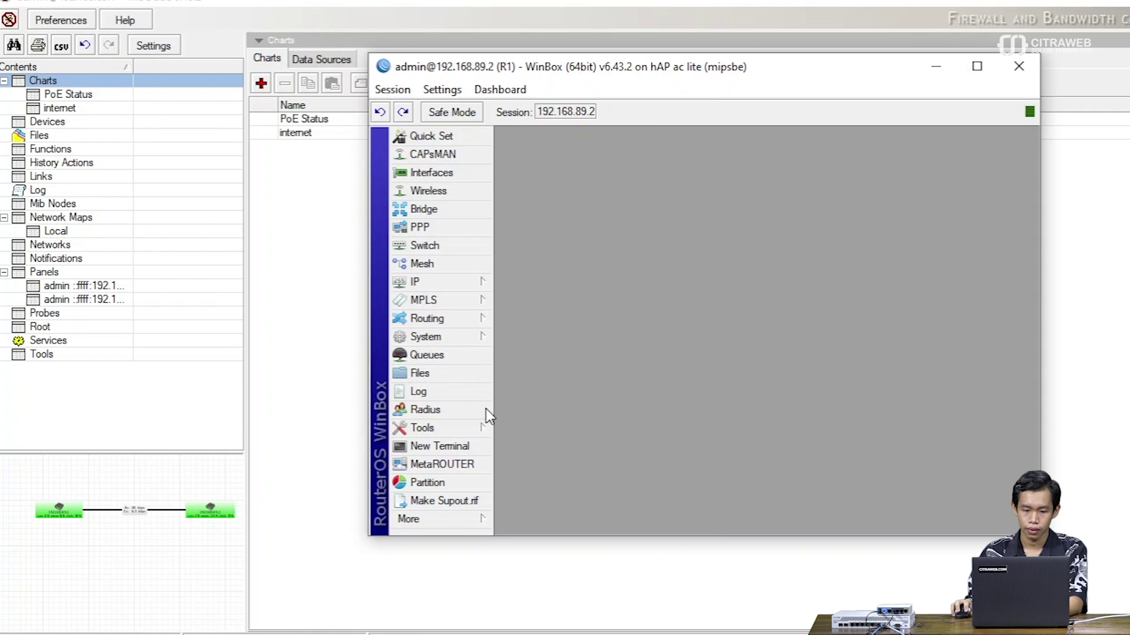
click(453, 447)
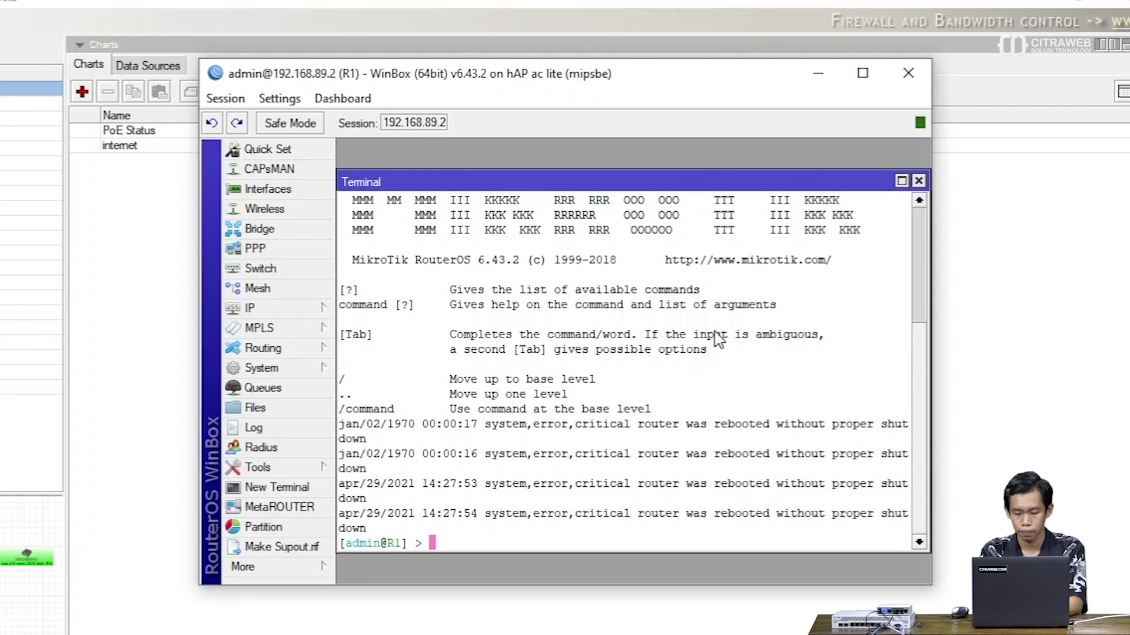
List the active hotspot users in the terminal with /ip hotspot active print, checking the available subcommands along the way.
text(/ip )
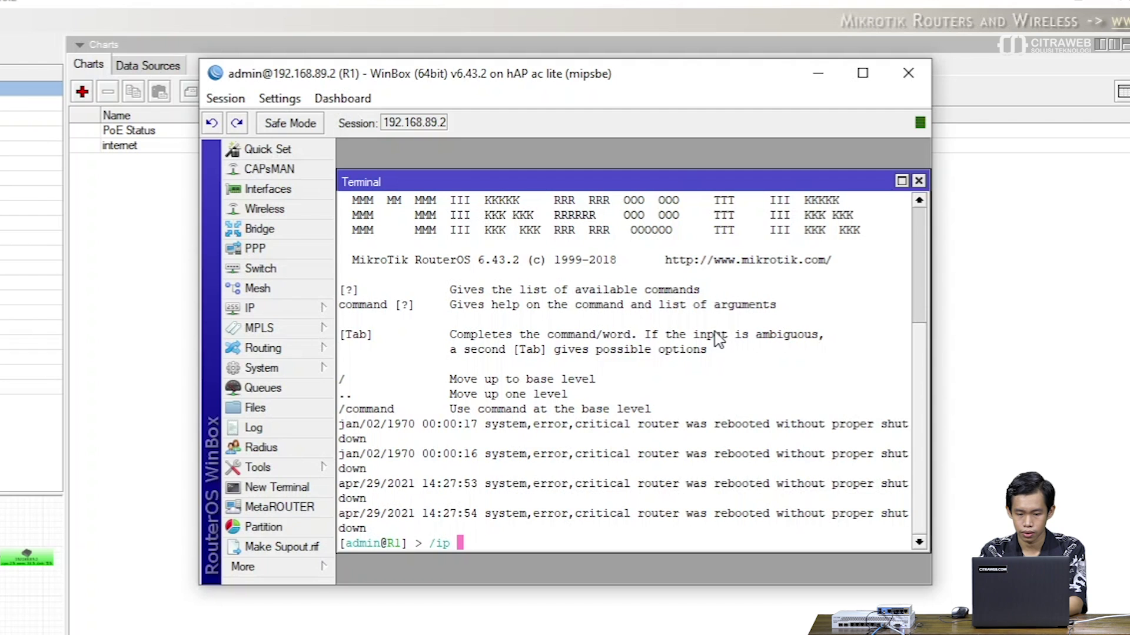
text(hotspot)
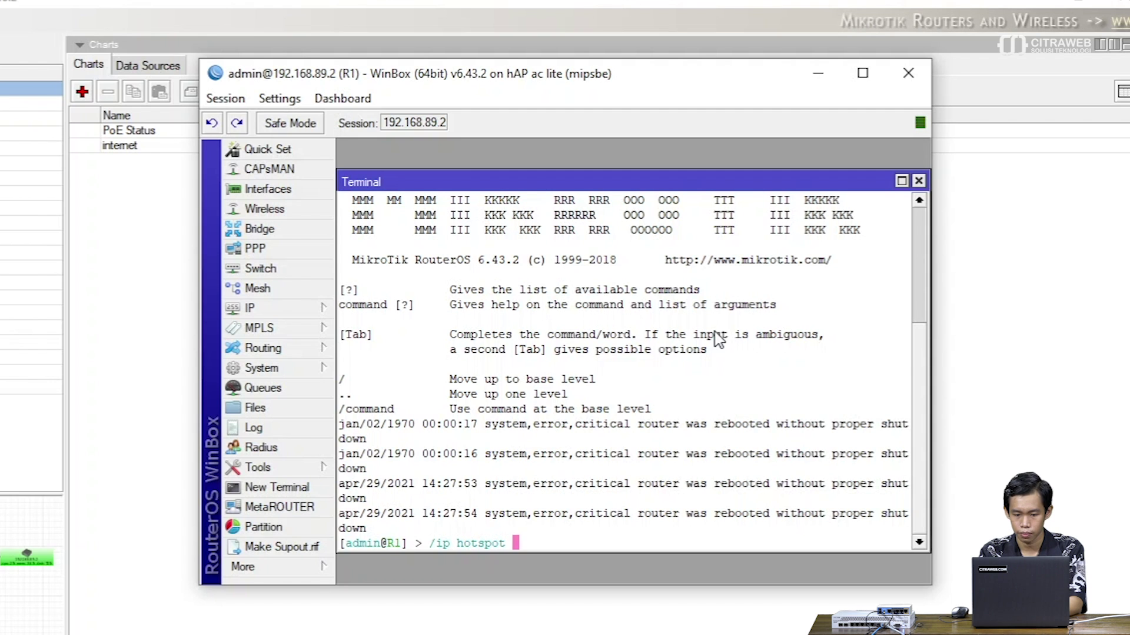
key(Tab)
key(Tab)
text(ac)
key(Tab)
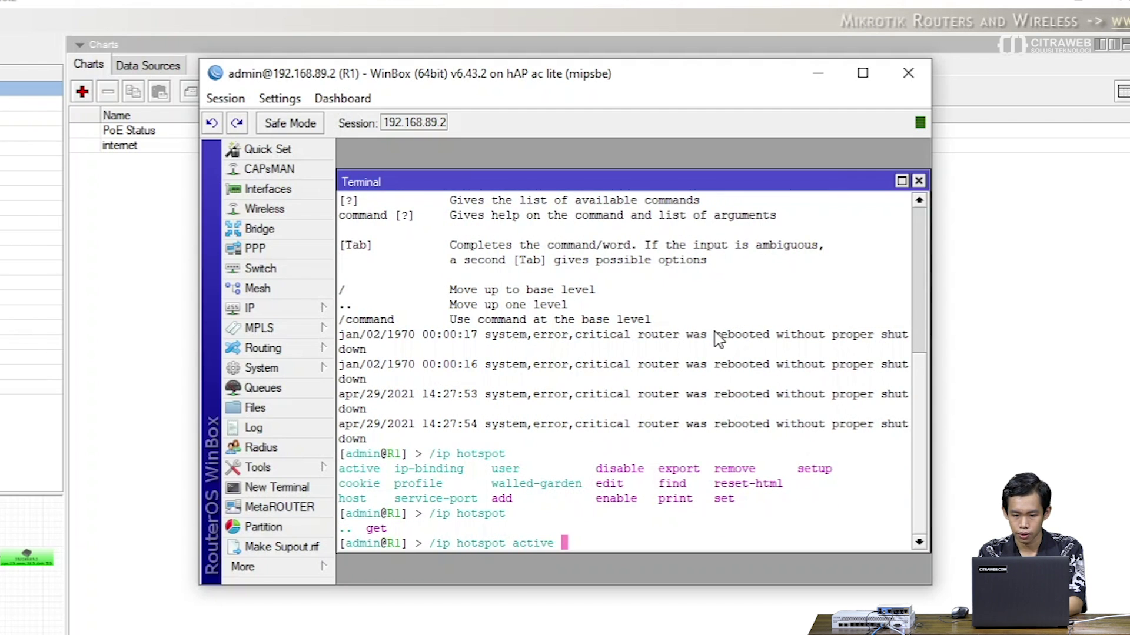
key(Tab)
key(Tab)
text(print)
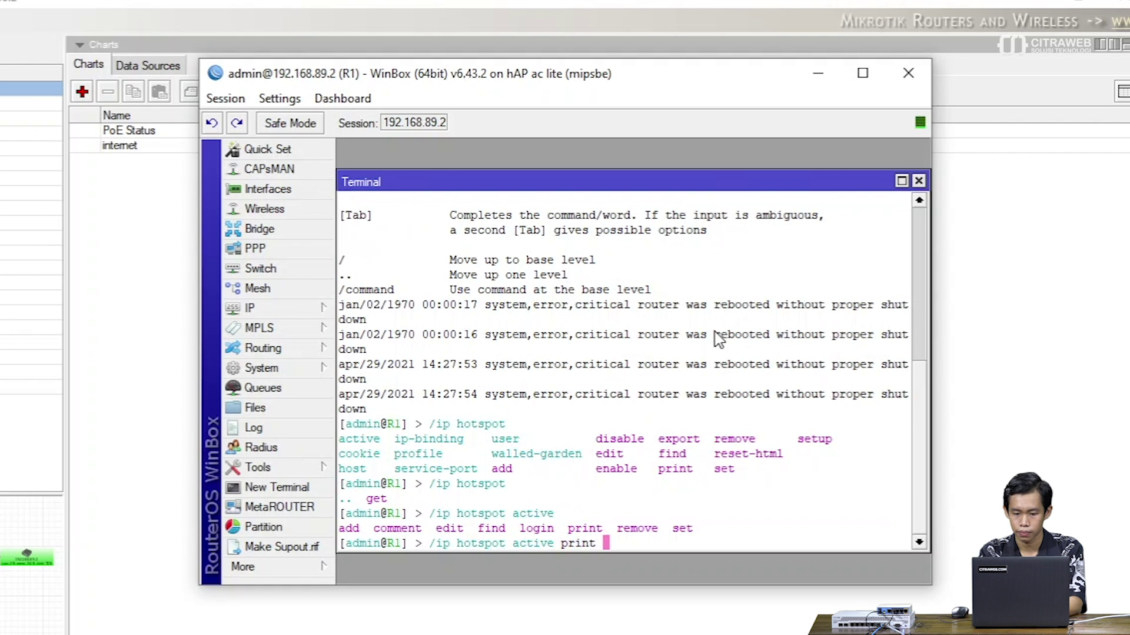
key(Return)
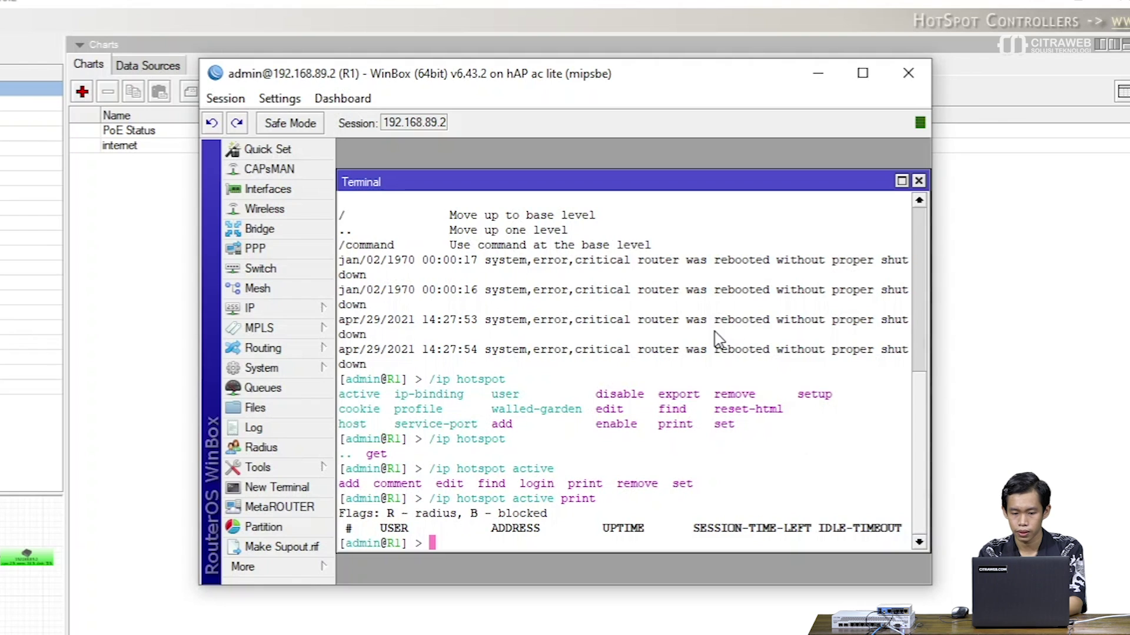
List the router's routing table in the terminal with /ip route print.
text(/ip rou)
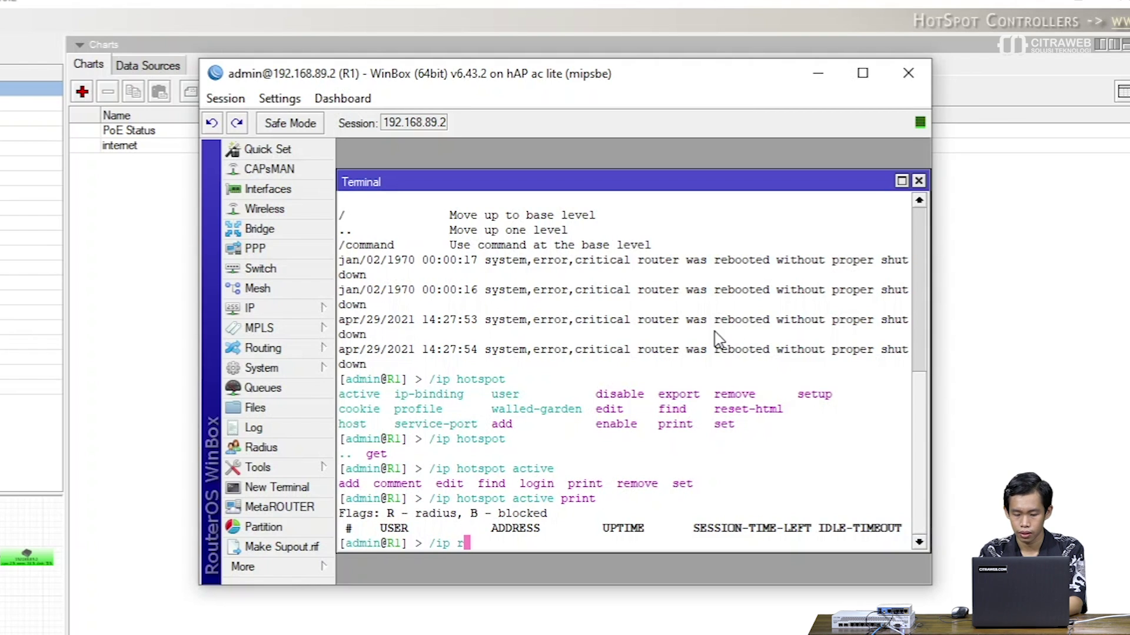
key(Tab)
text(print)
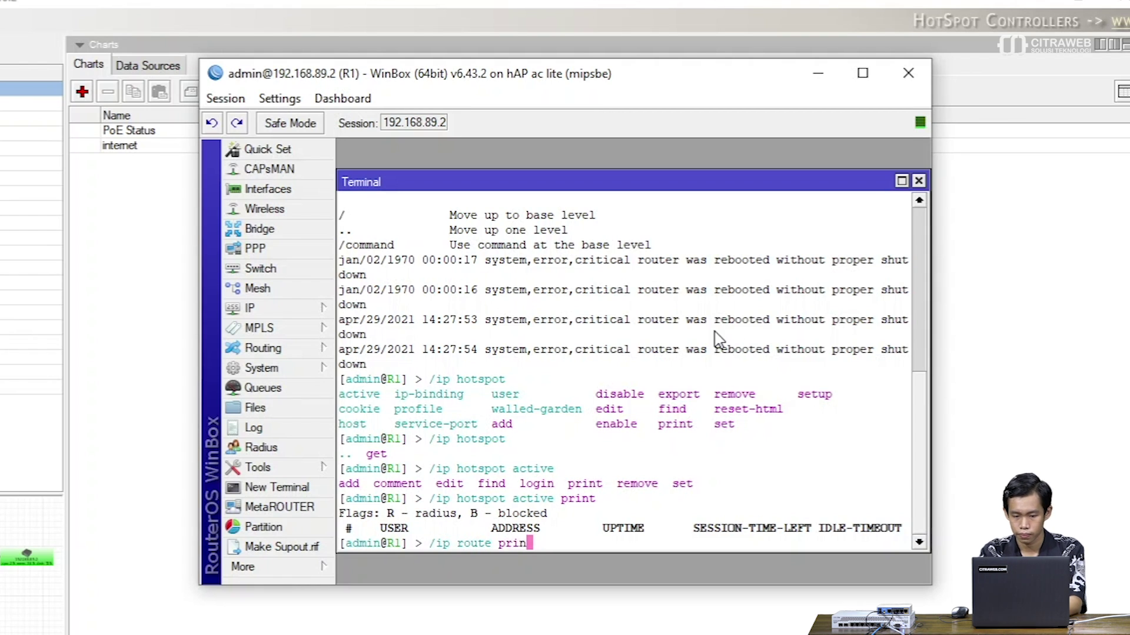
key(Return)
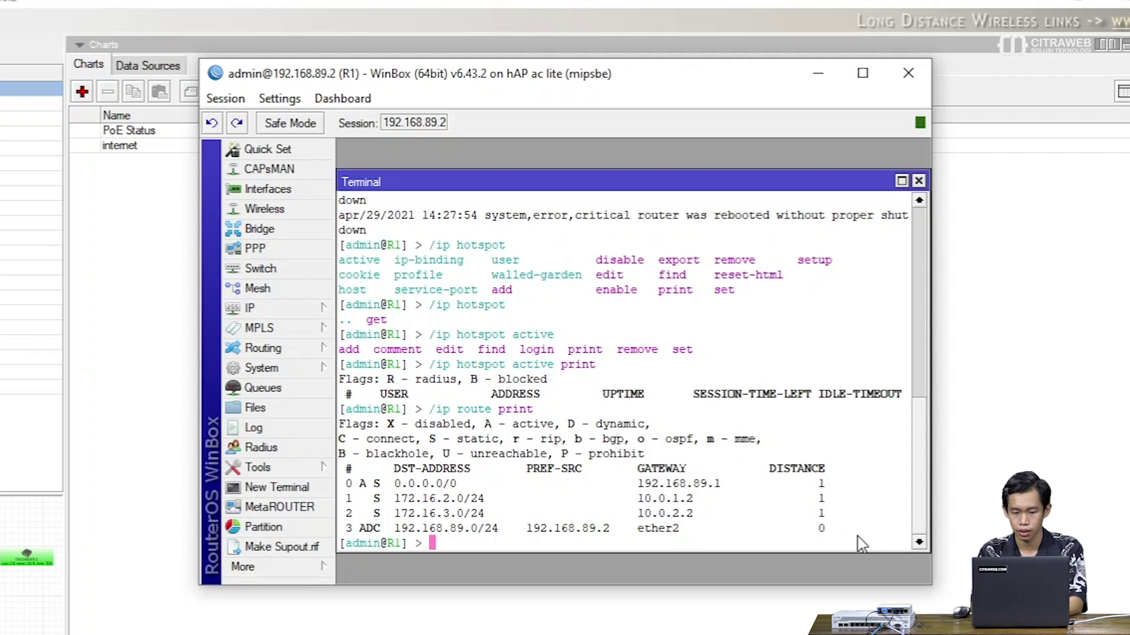
Count the router's routes in the terminal with /ip route print count-only.
key(Up)
text(count-only)
key(Return)
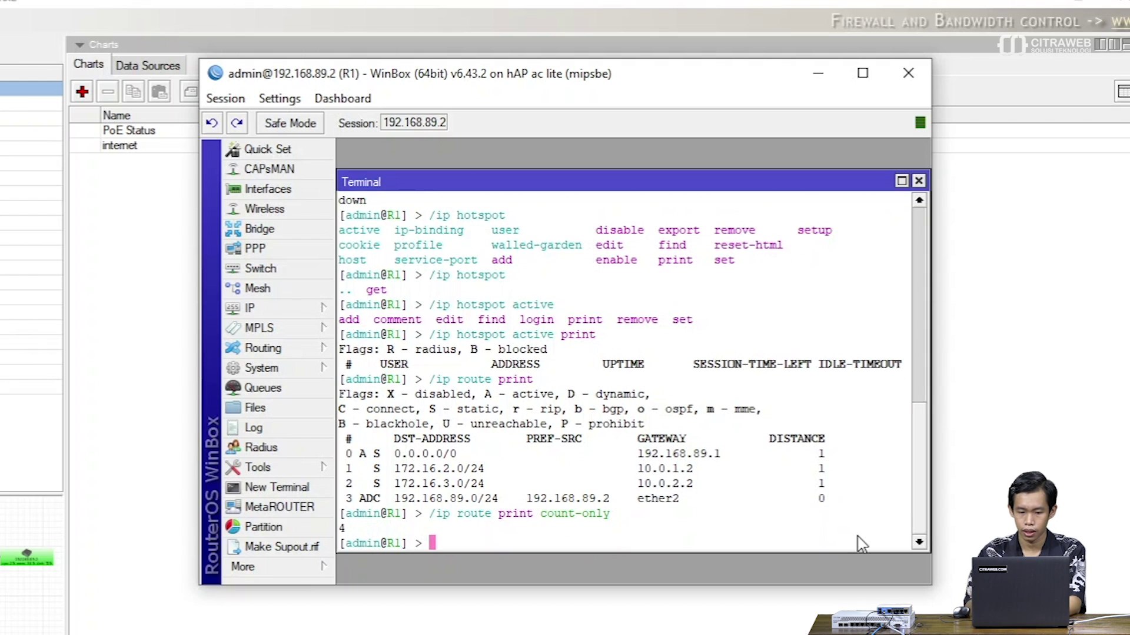
click(331, 528)
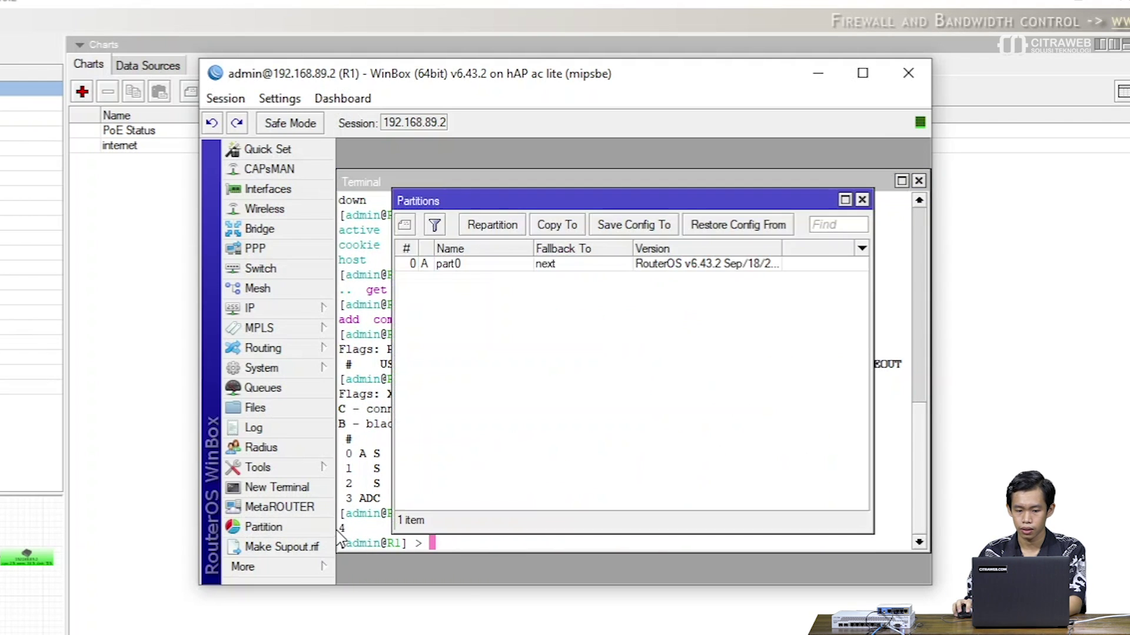
click(862, 200)
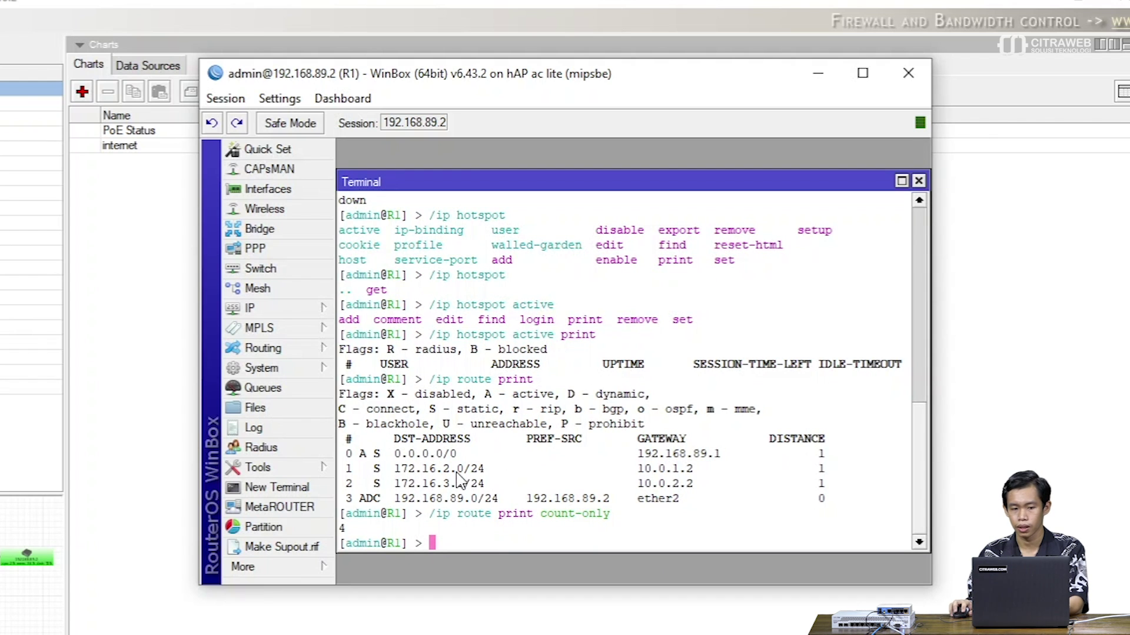
Back in The Dude, add a chart data source named Jumlah Route with 192.168.89.2 as its device.
click(133, 67)
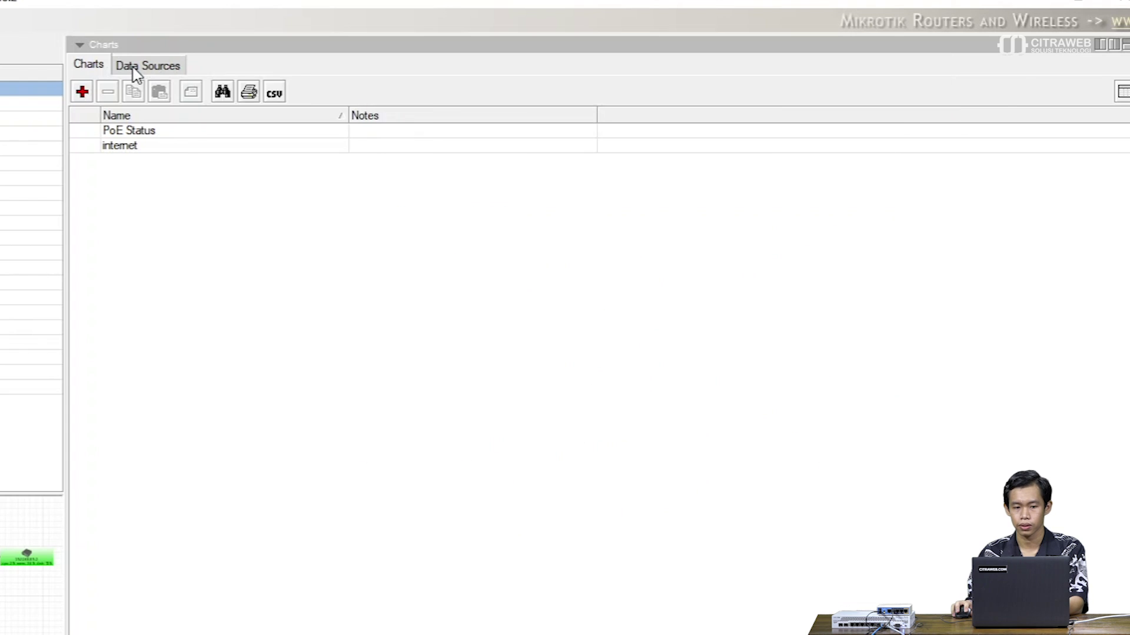
click(81, 93)
drag(735, 127, 650, 126)
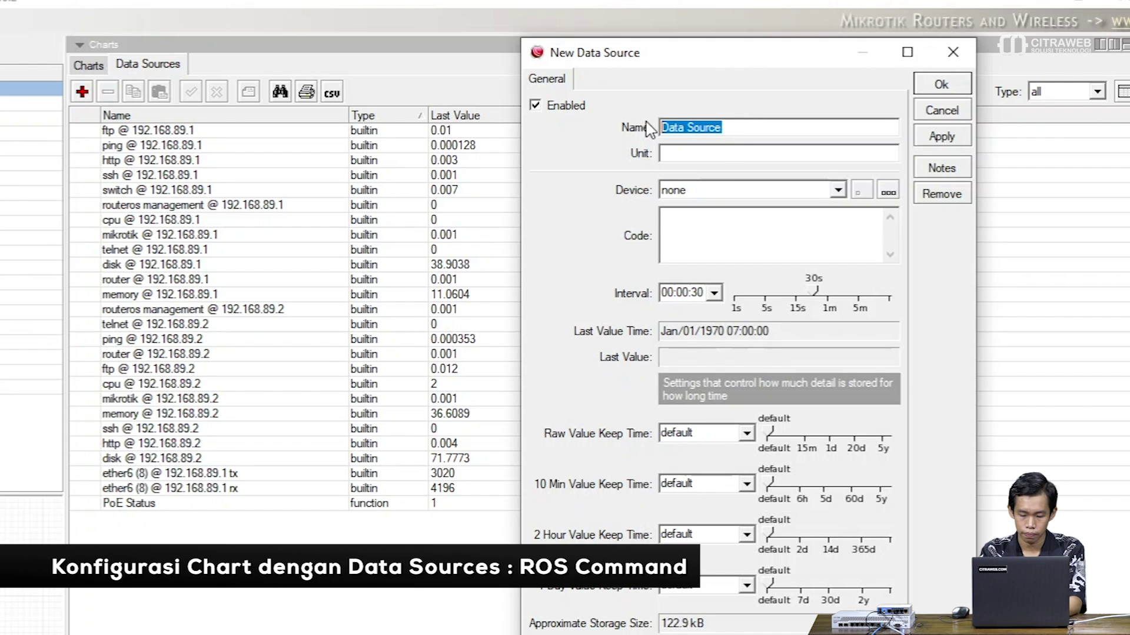
text(Jumlah Route)
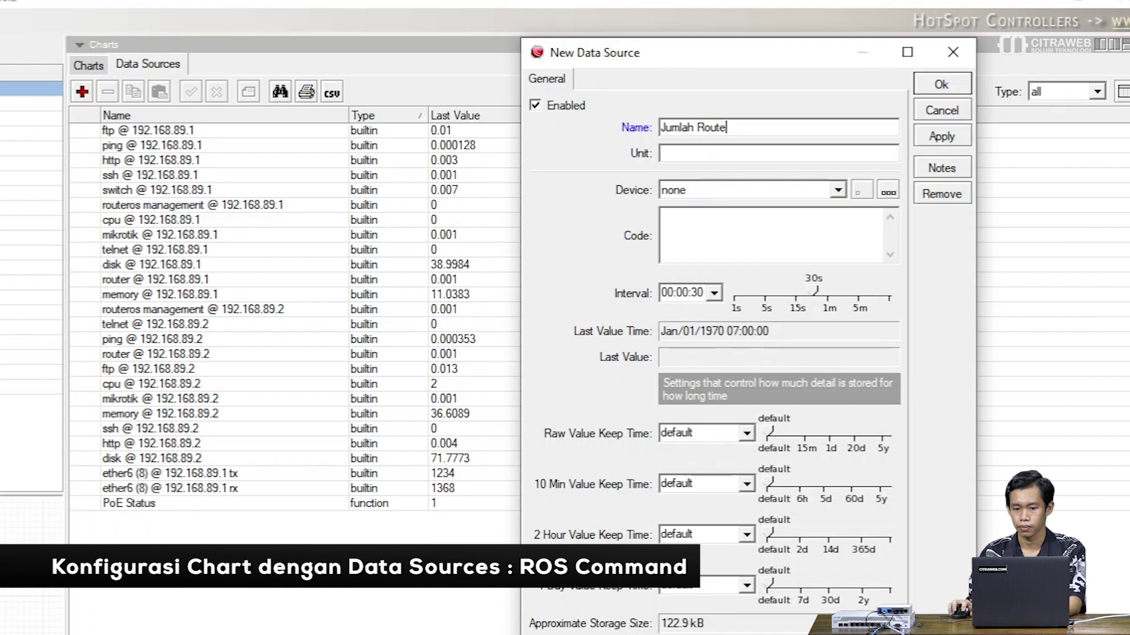
click(737, 192)
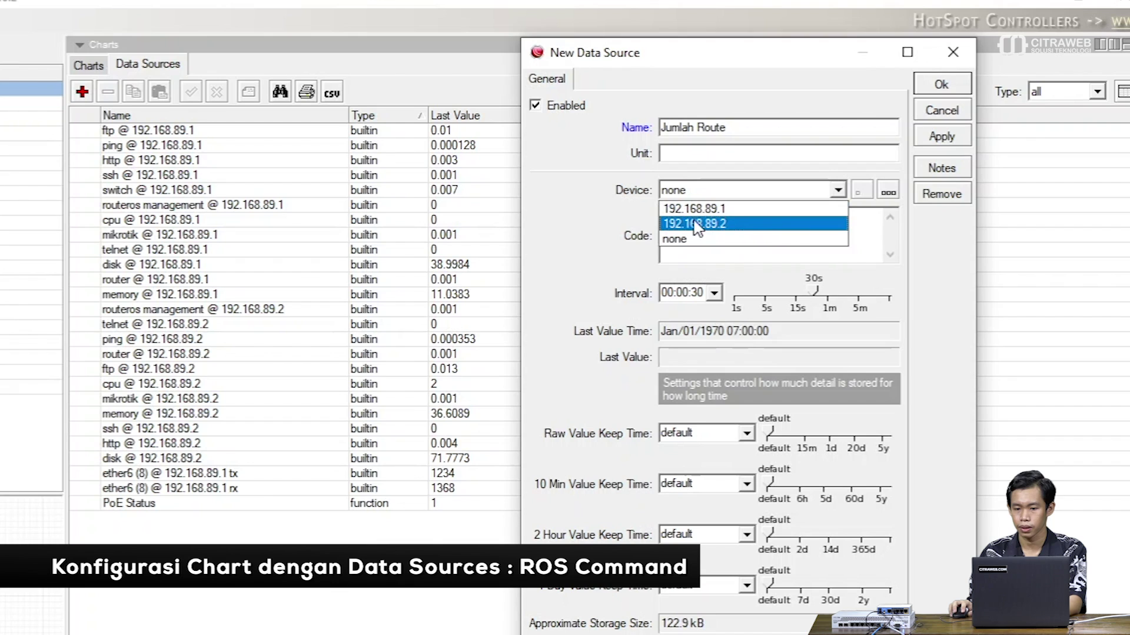
click(735, 224)
Set the data source's code to ros_command("/ip route print count-only") and apply it.
click(735, 235)
text(os_)
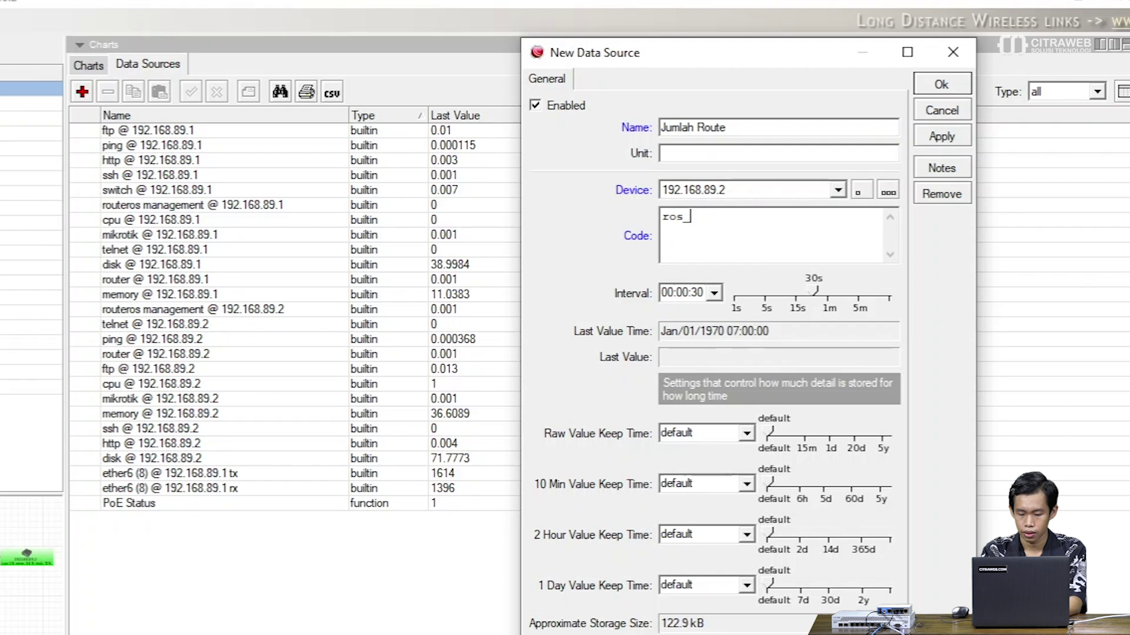
text(os_comman)
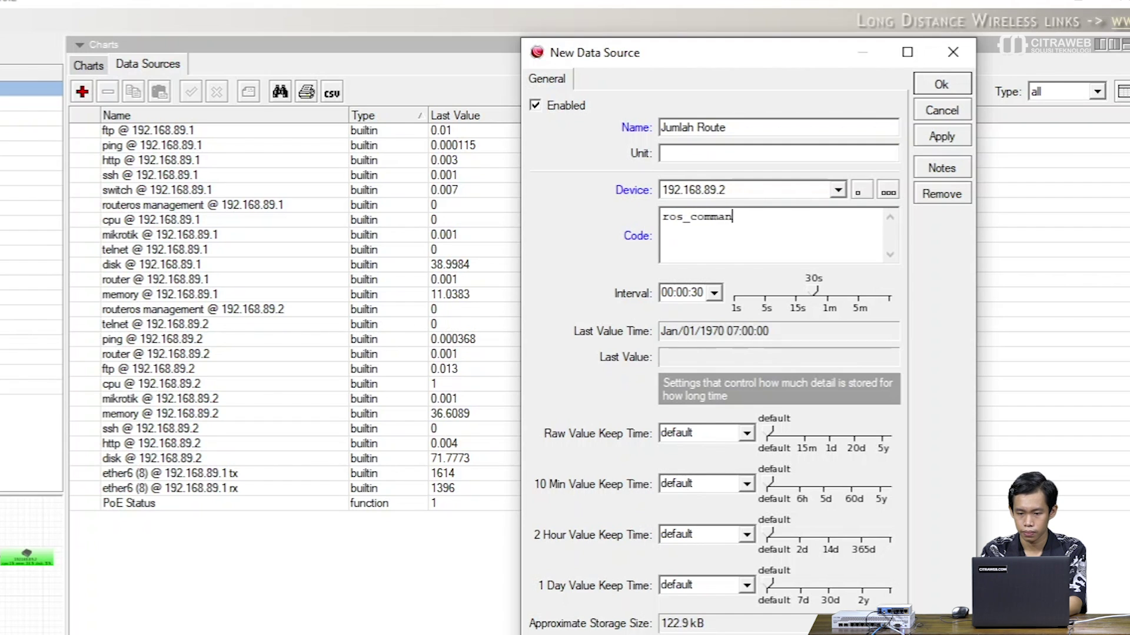
text(d("/ip route)
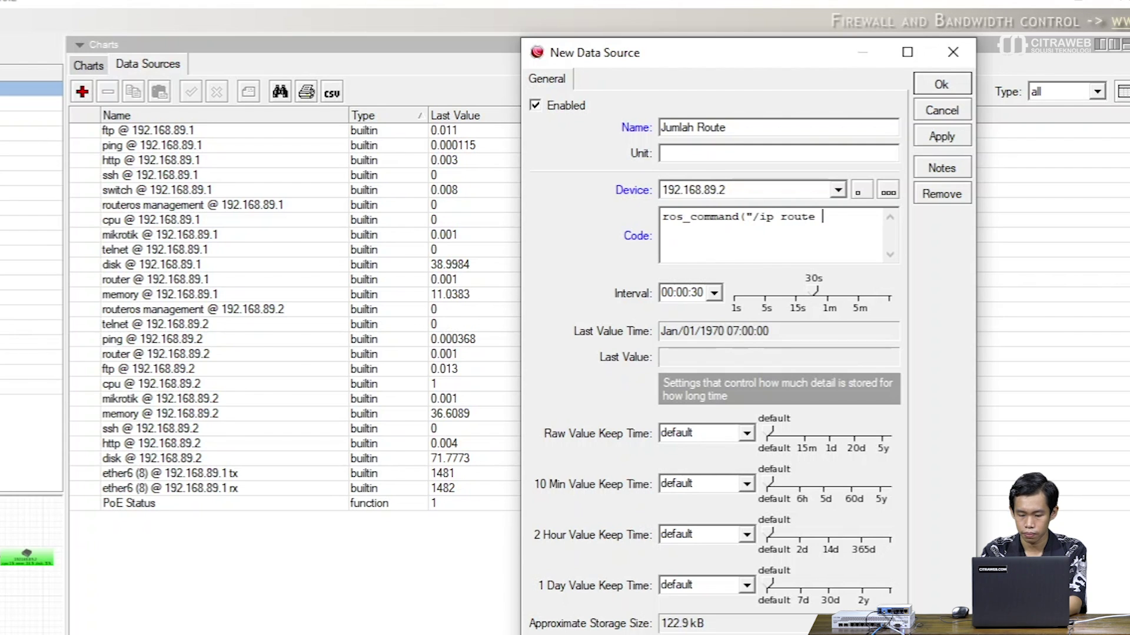
text( print count-only")
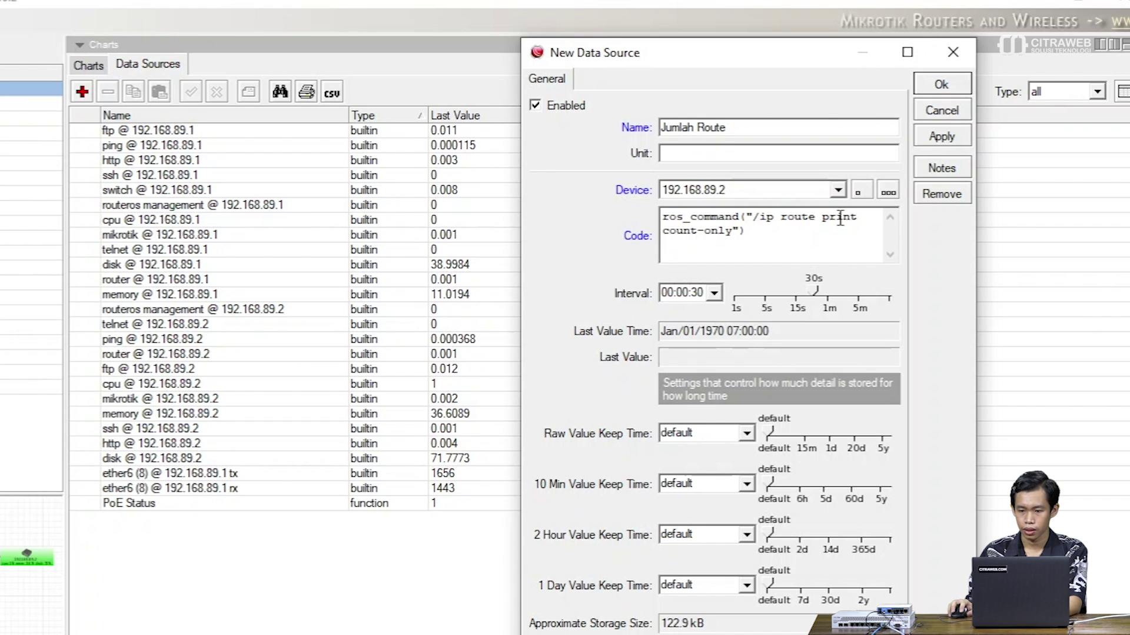
click(929, 136)
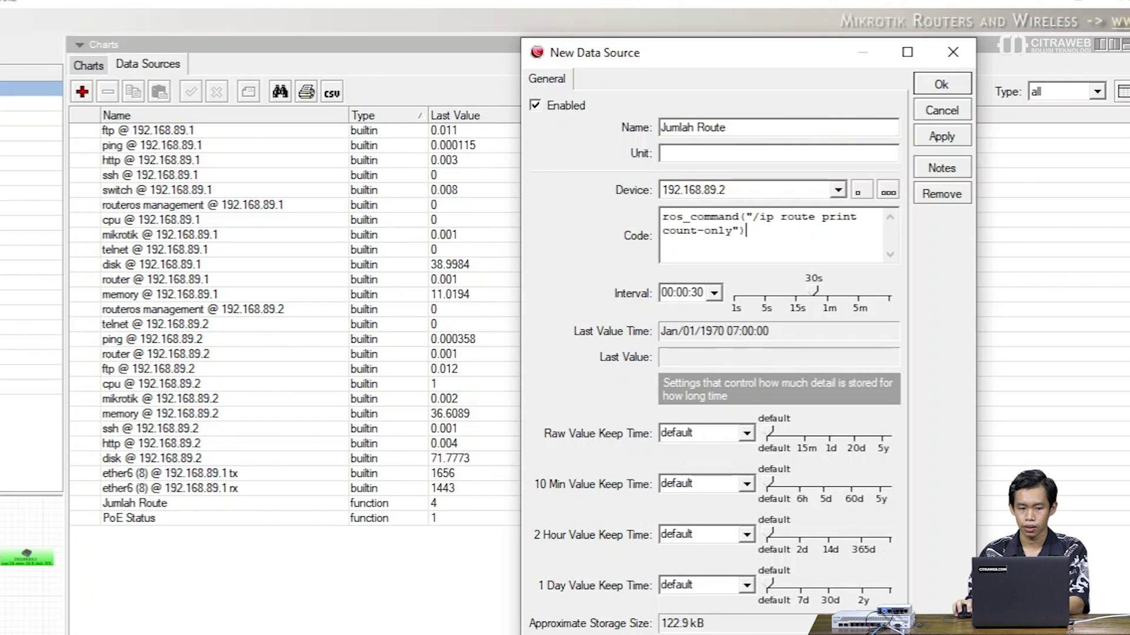
Check the login and RouterOS settings of the 192.168.89.2 device on the Local map, keeping the data source window open.
click(29, 253)
drag(732, 57, 379, 385)
double_click(733, 252)
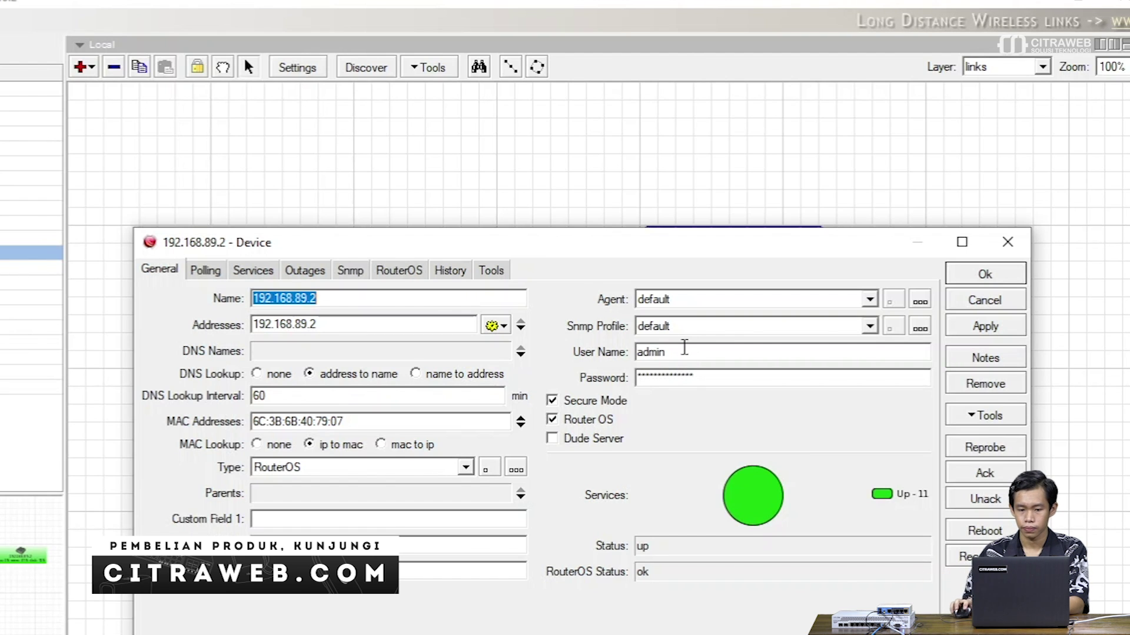
click(959, 273)
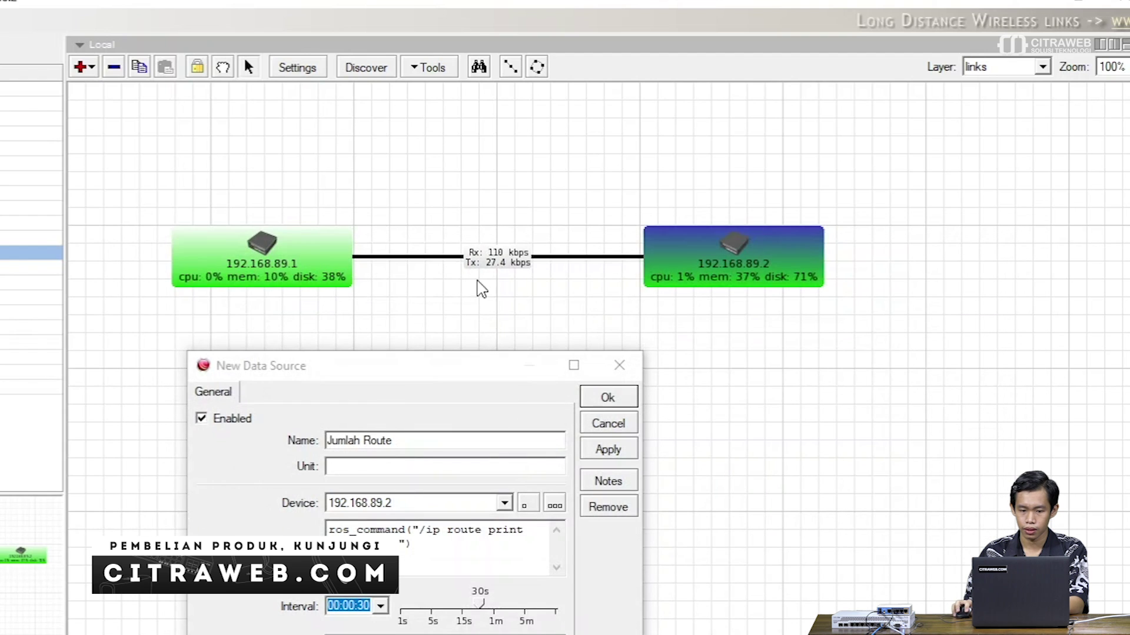
drag(399, 366, 465, 93)
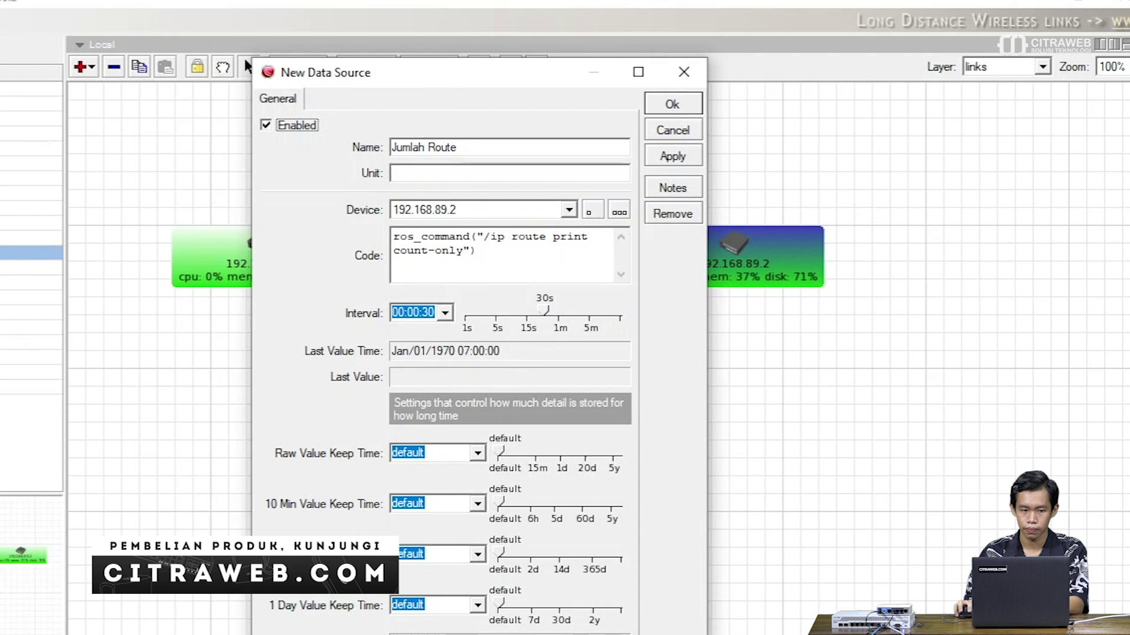
Return to the chart data sources and inspect the last value of the Jumlah Route data source.
click(27, 89)
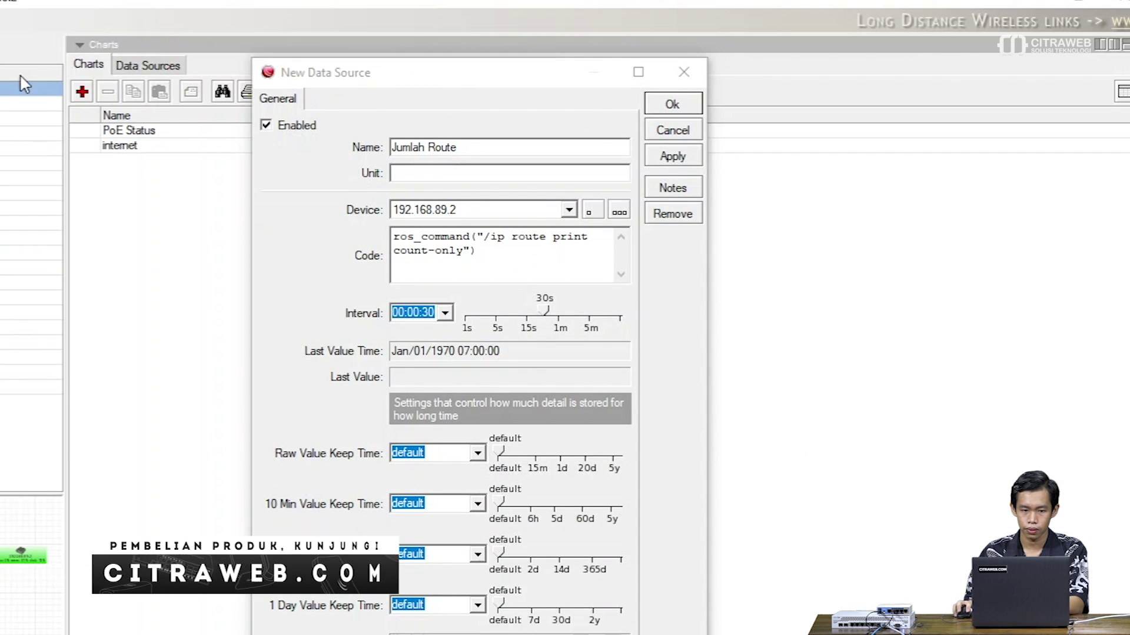
click(148, 69)
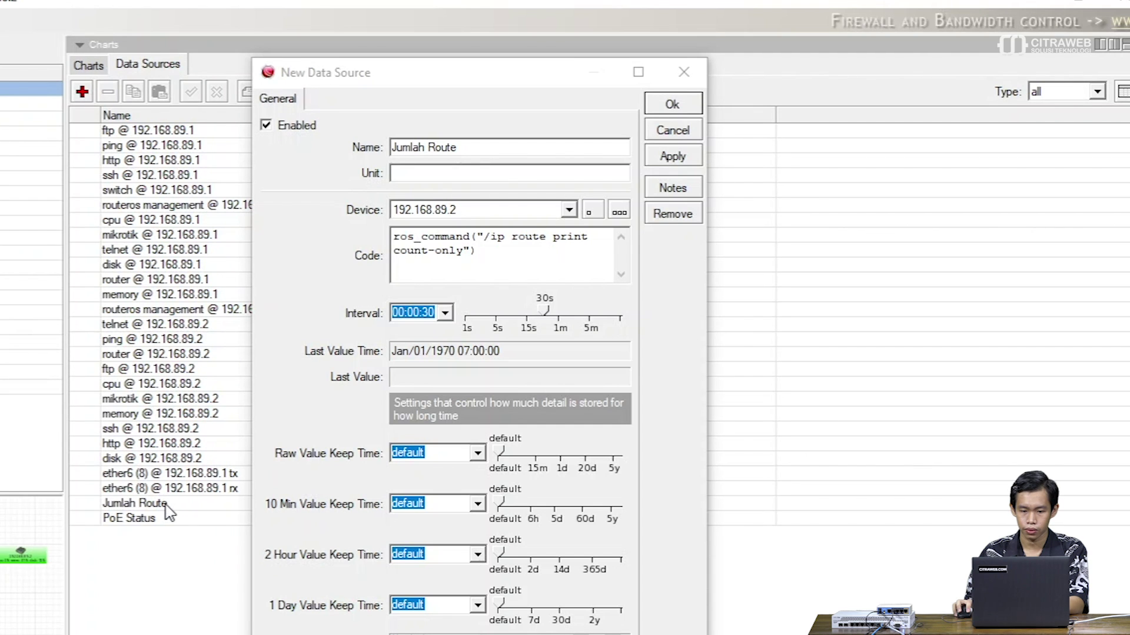
click(675, 156)
drag(469, 65, 826, 52)
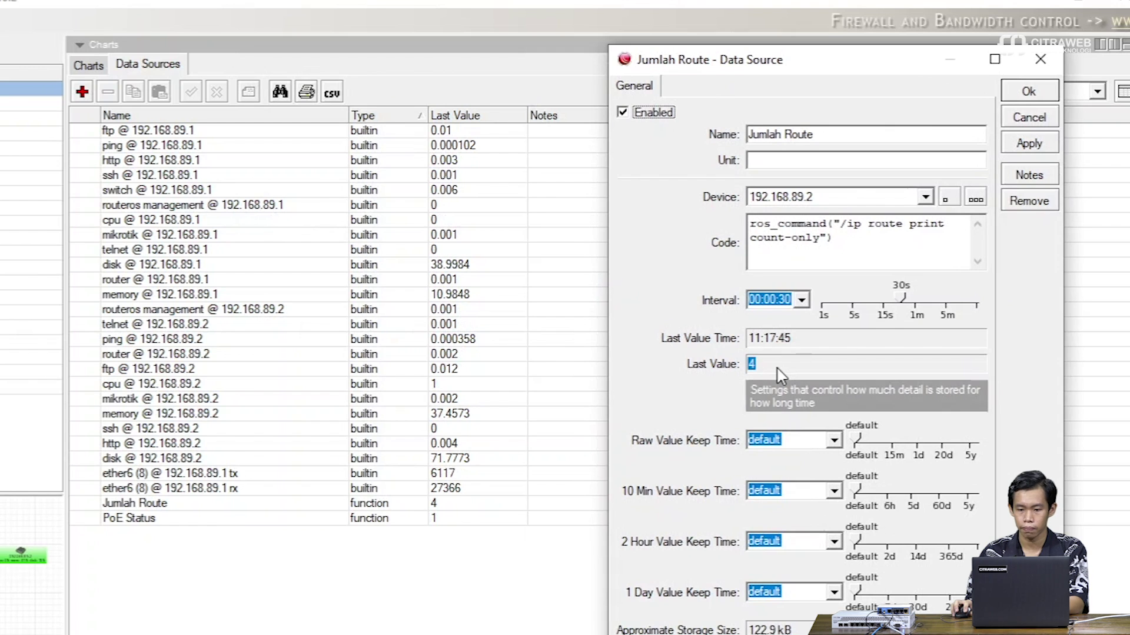
click(793, 435)
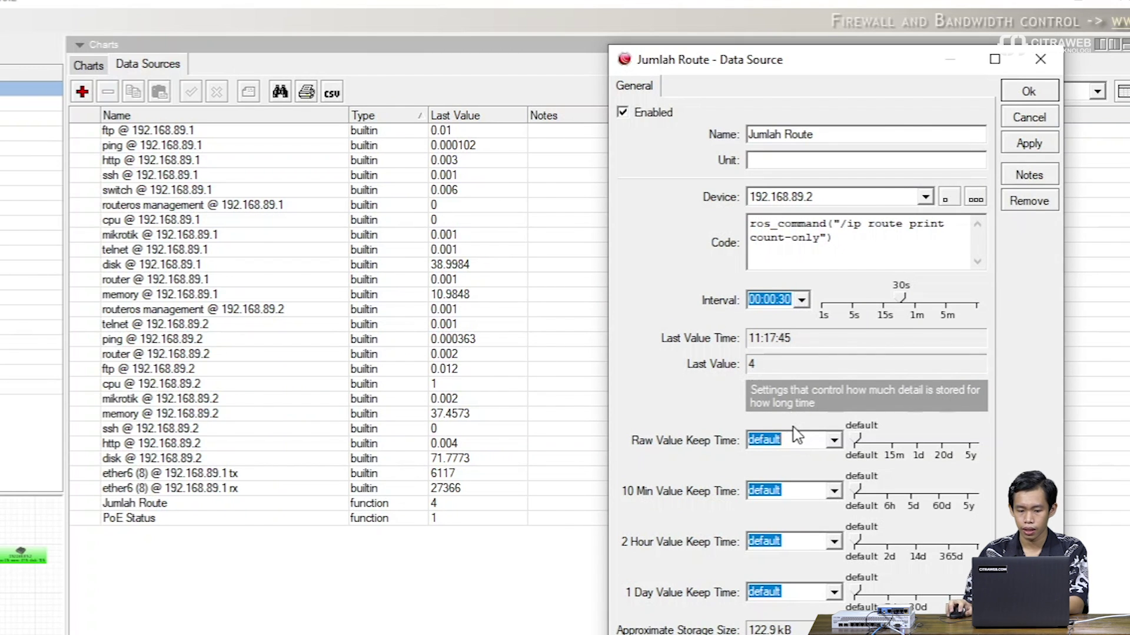
Switch to the WinBox session of 192.168.89.2, close its terminal and open the IP route list.
click(306, 634)
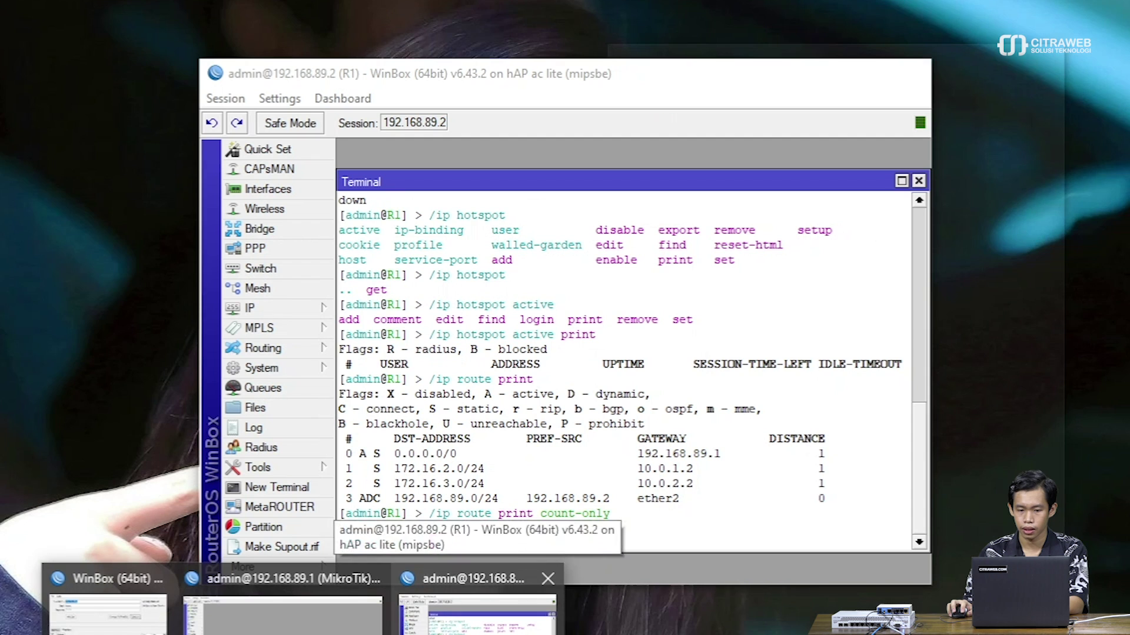
click(477, 612)
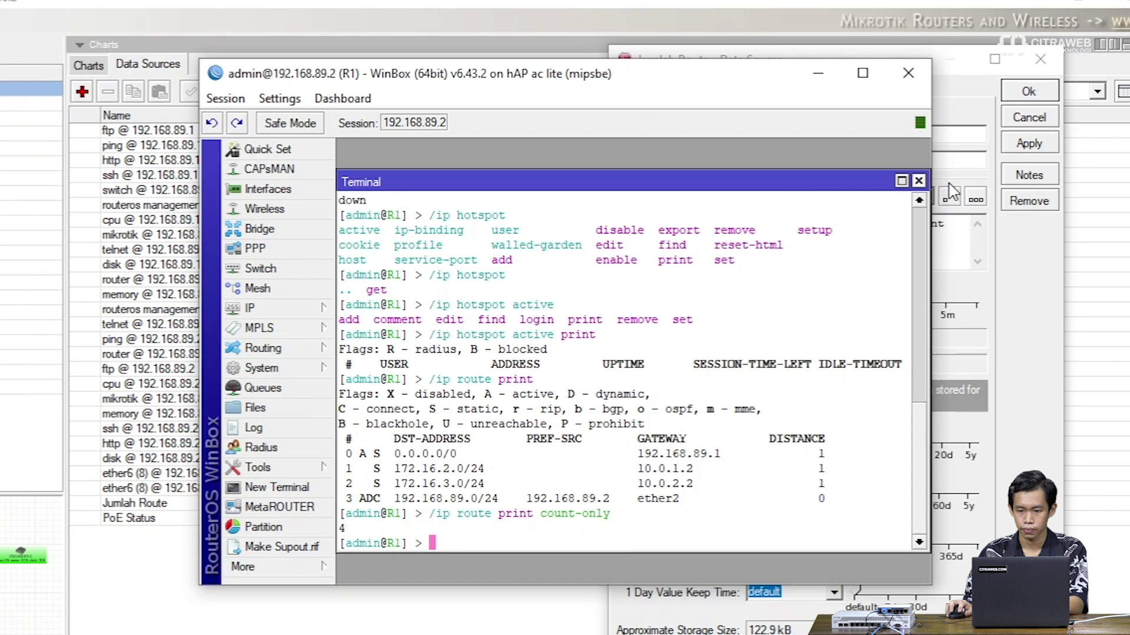
click(918, 180)
drag(731, 96, 500, 115)
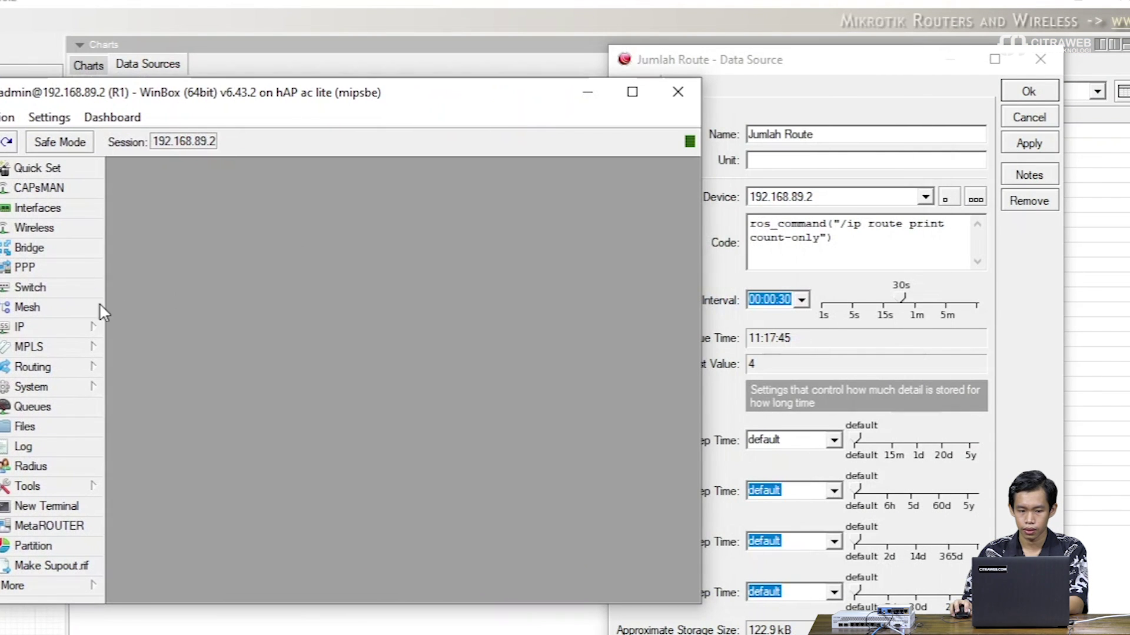
click(94, 327)
click(170, 517)
Add a route for destination 0.0.0.0/0 with gateway 192.168.89.1.
click(121, 256)
drag(398, 219, 446, 379)
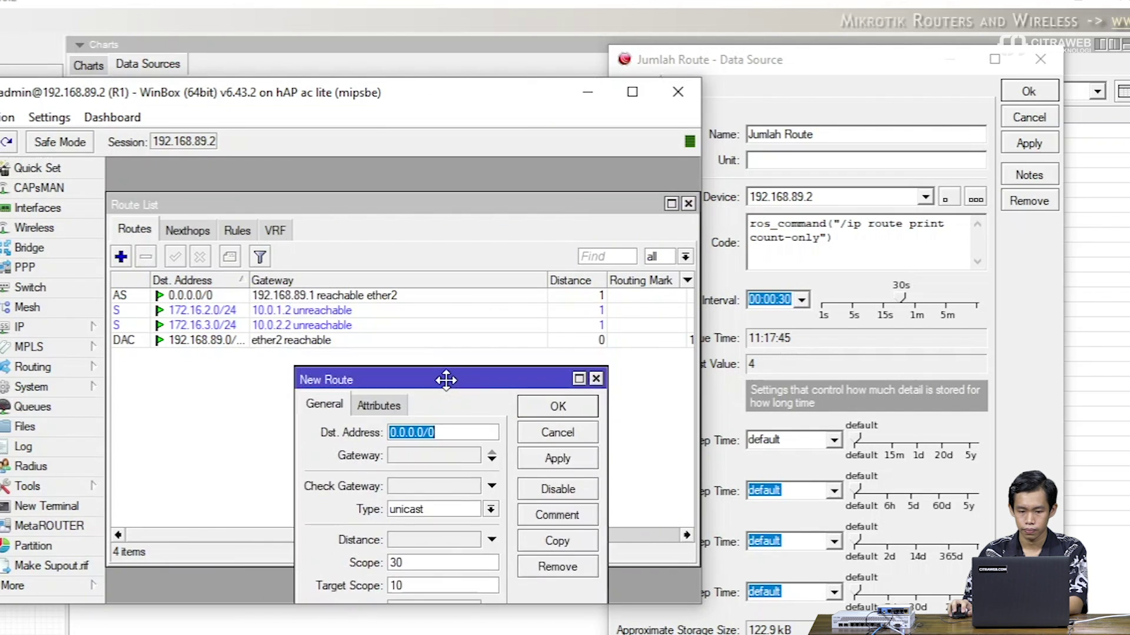
key(Tab)
double_click(446, 380)
text(192.168.89.)
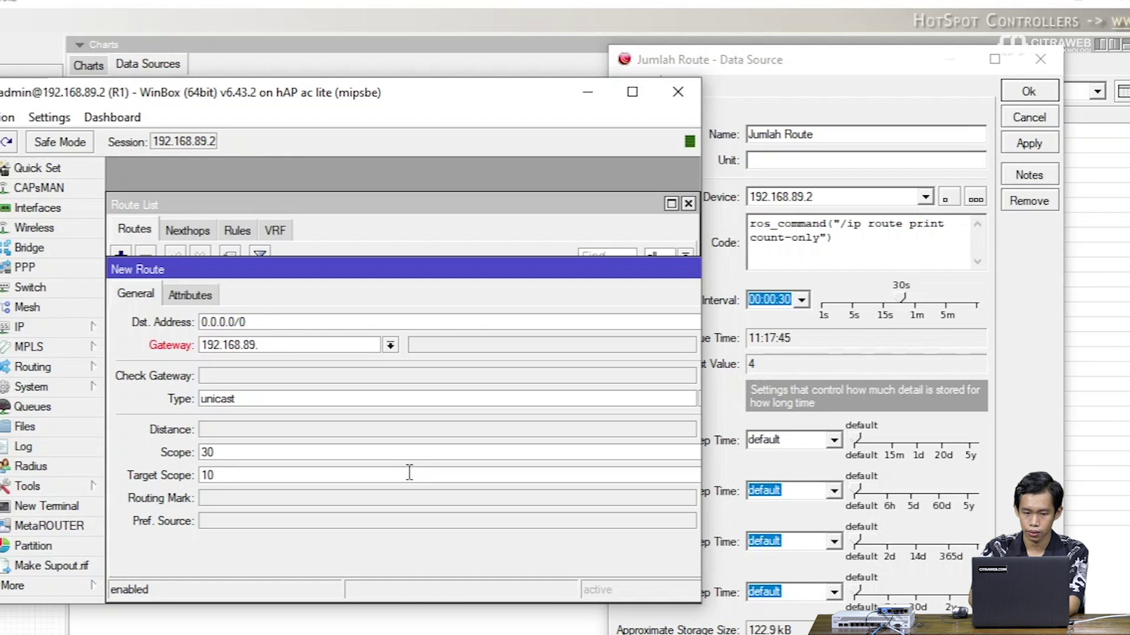
text(1)
key(Return)
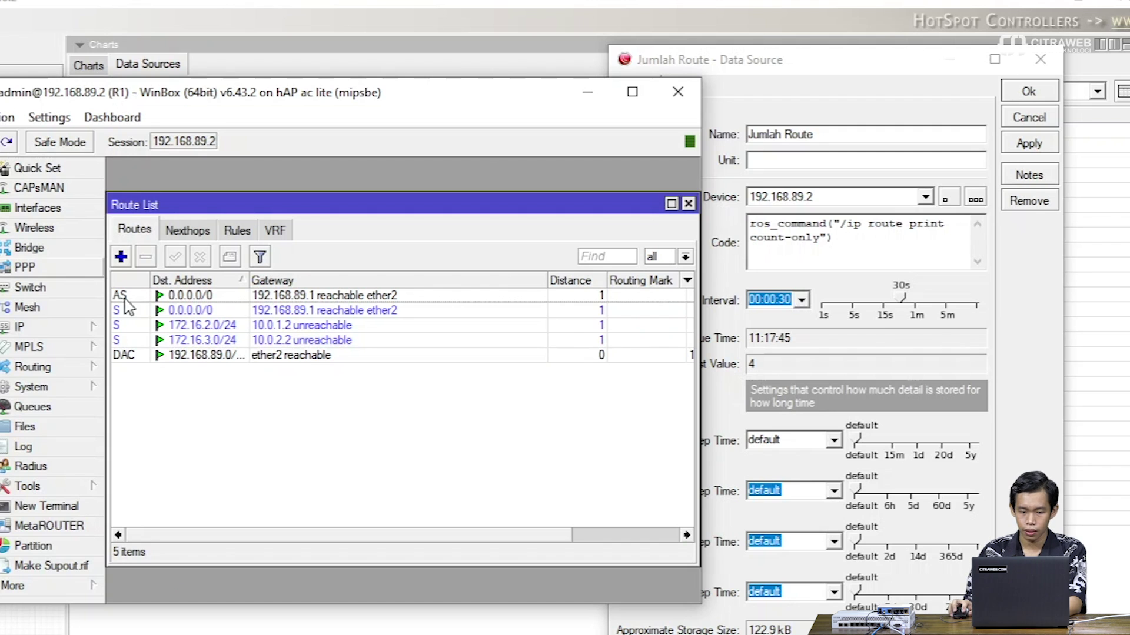
Compare the number of entries in the route list with the Jumlah Route data source's last value, and close the data source.
click(189, 297)
key(ctrl+a)
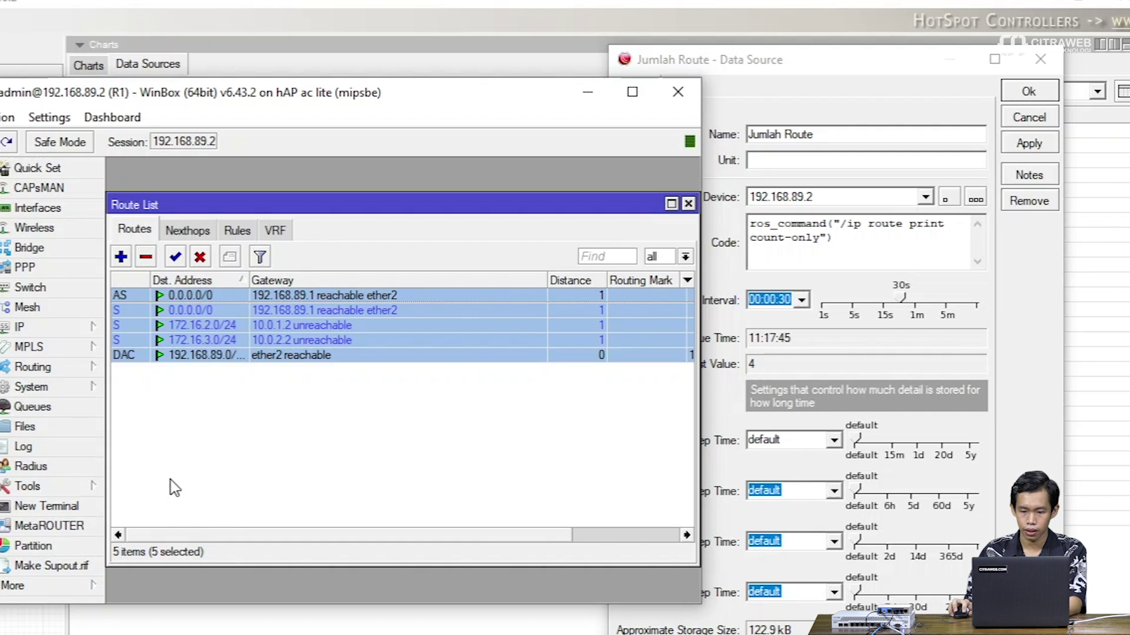
drag(457, 96, 279, 588)
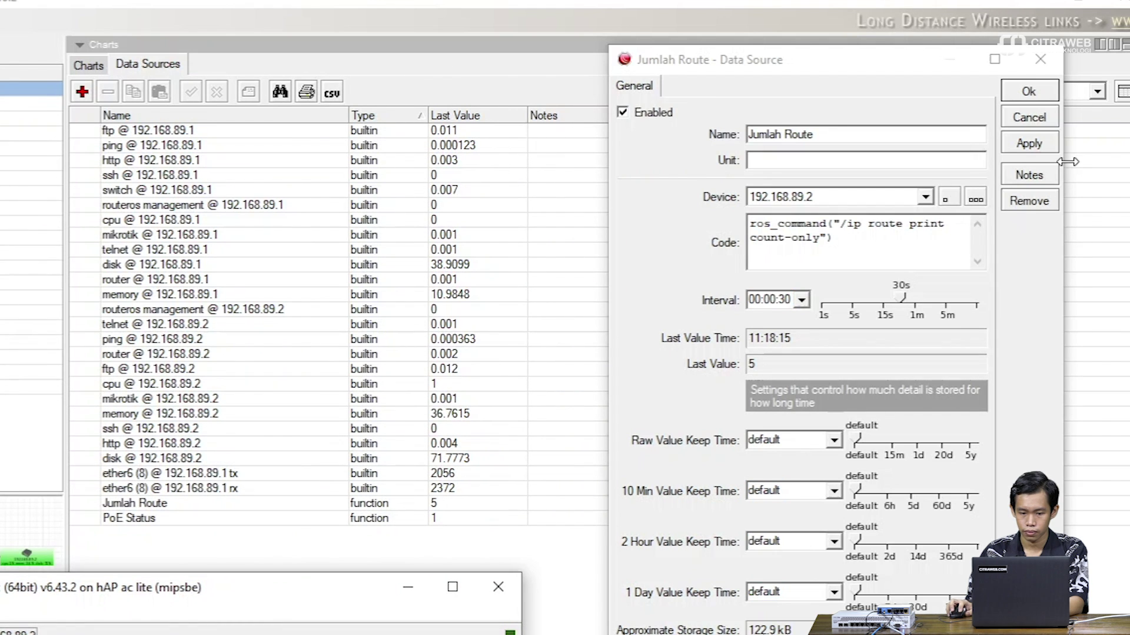
click(750, 371)
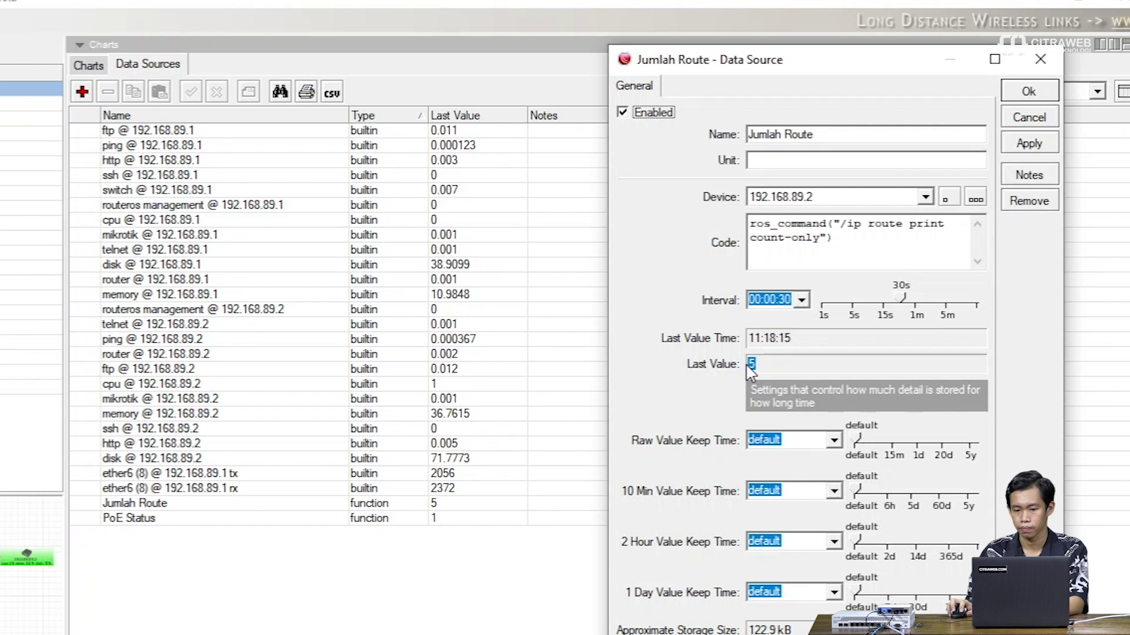
click(1038, 91)
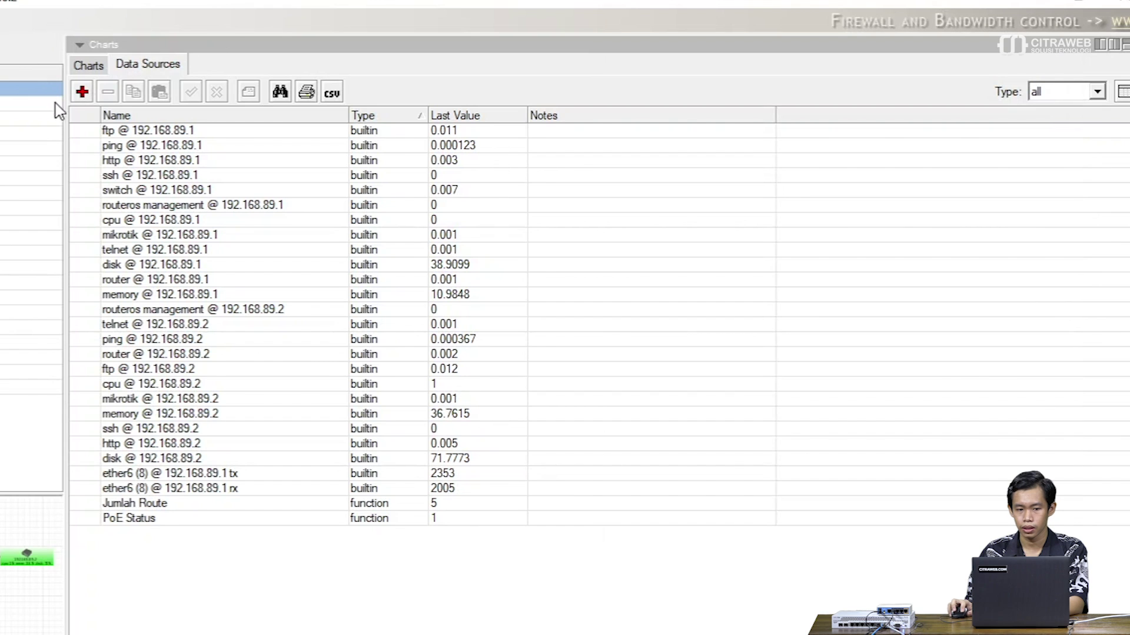
Create a new chart named Jumlah Route.
click(82, 69)
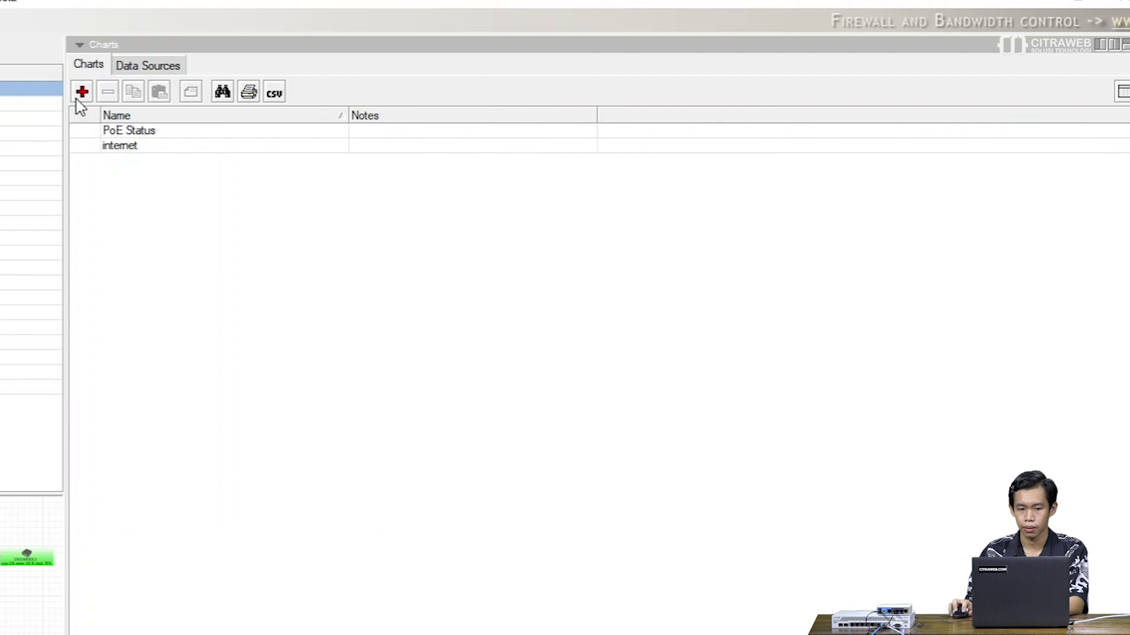
click(82, 91)
text(Jumlah ro)
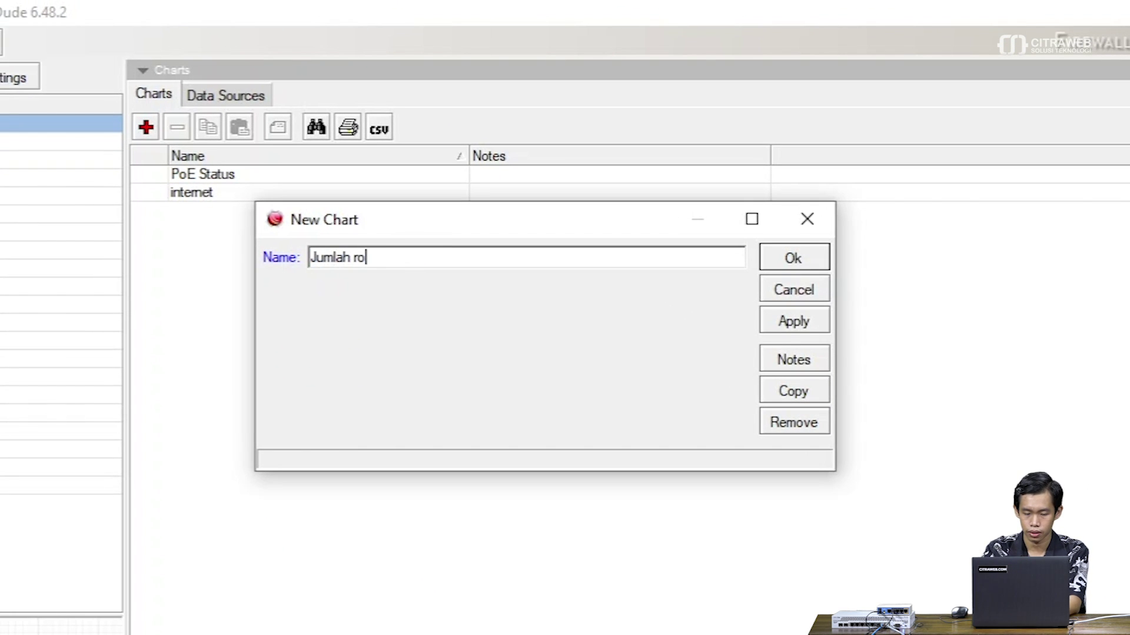
text(ute)
click(358, 257)
key(BackSpace)
text(R)
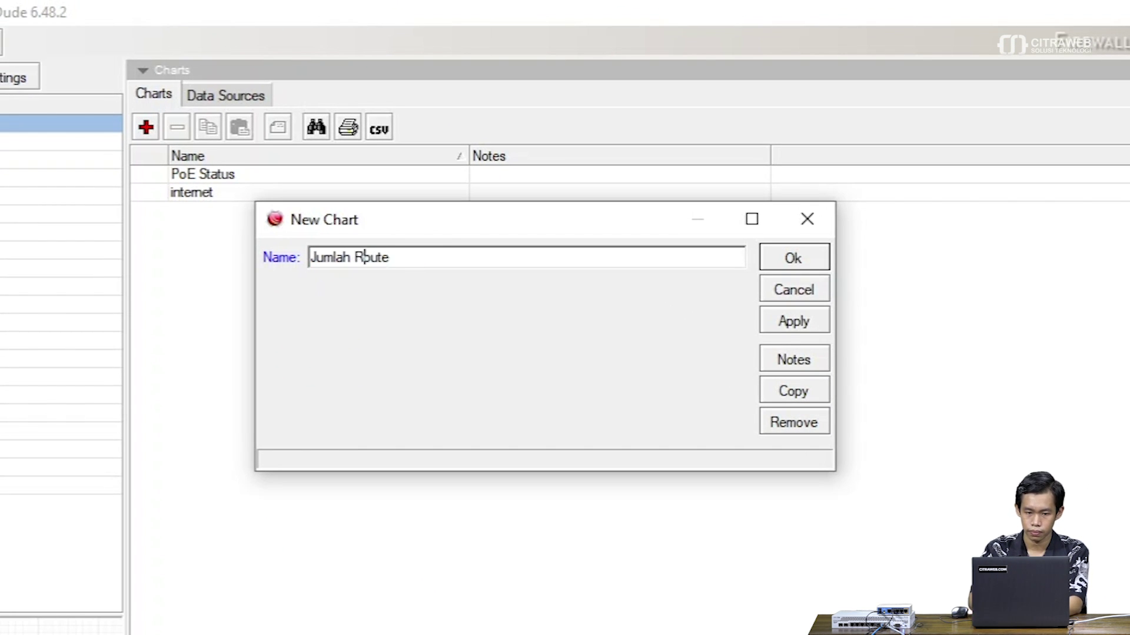
key(Return)
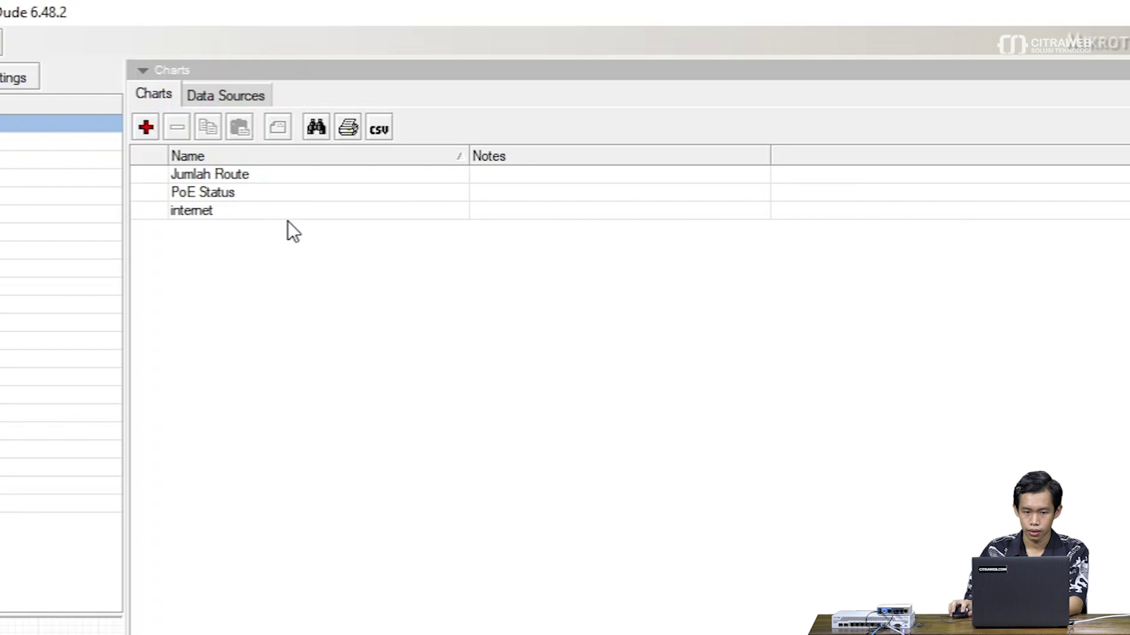
Add a chart line sourced from the Jumlah Route data source to the Jumlah Route chart and view the chart.
double_click(248, 172)
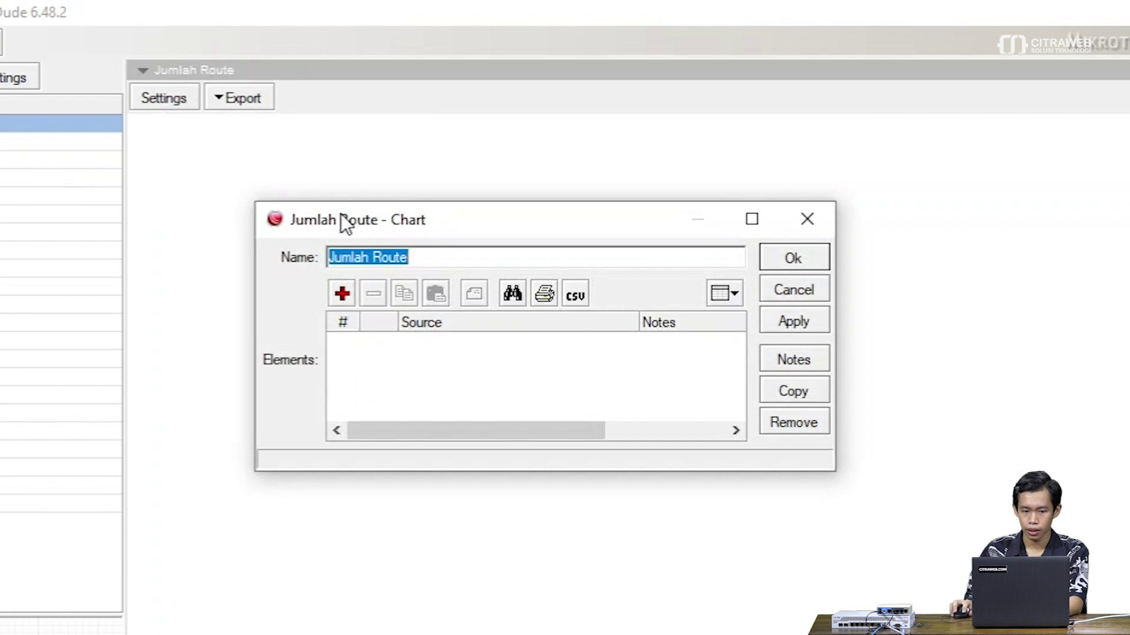
click(340, 297)
click(612, 356)
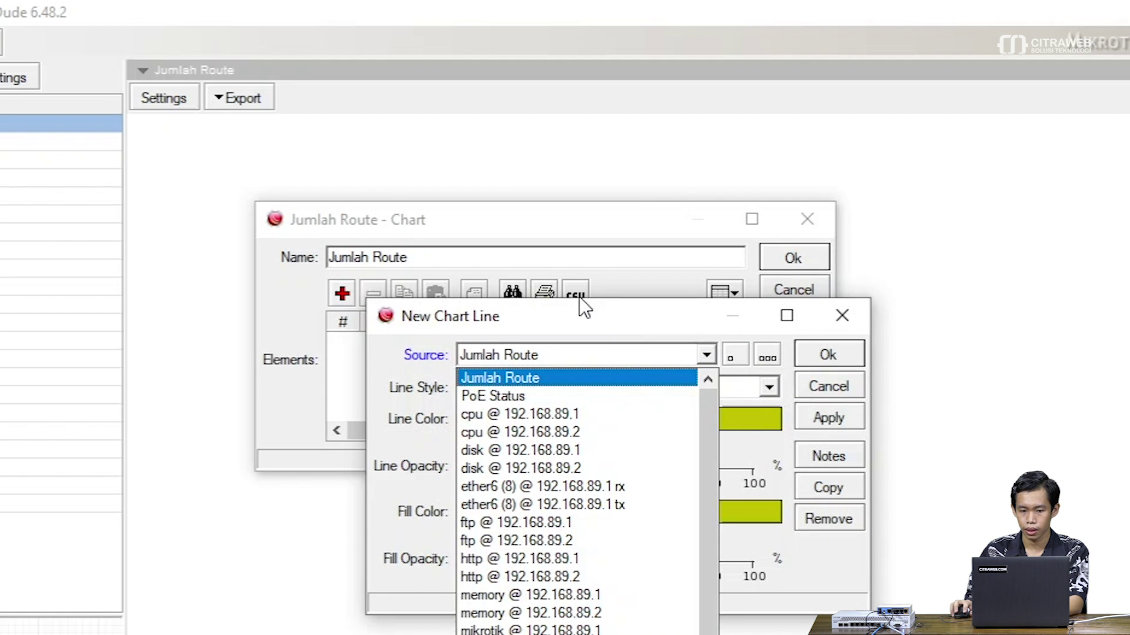
click(500, 353)
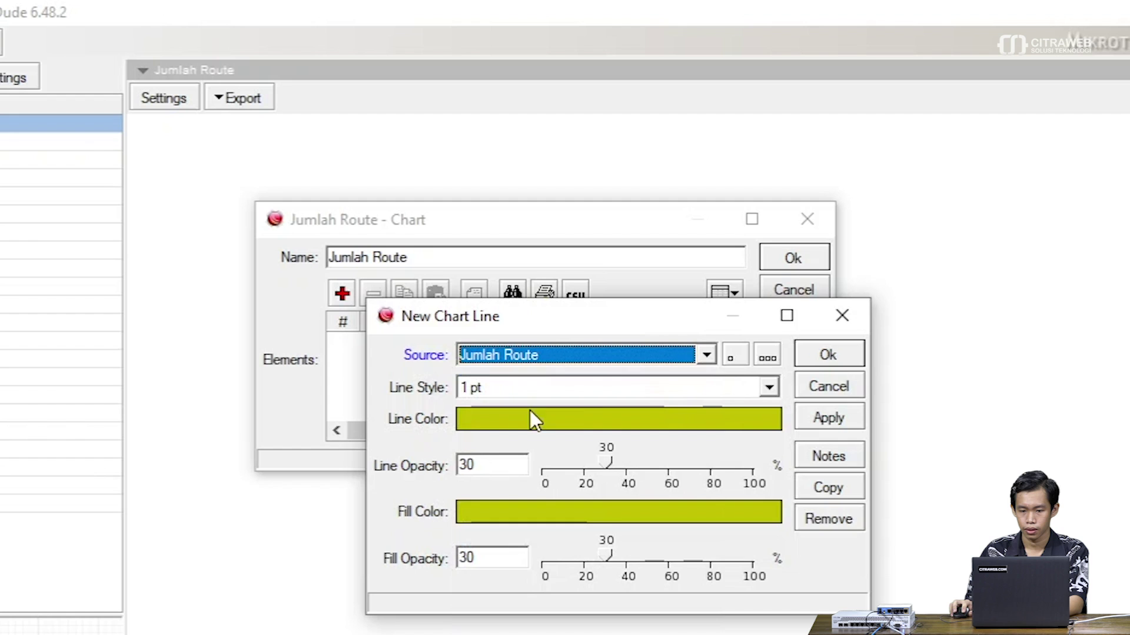
click(821, 355)
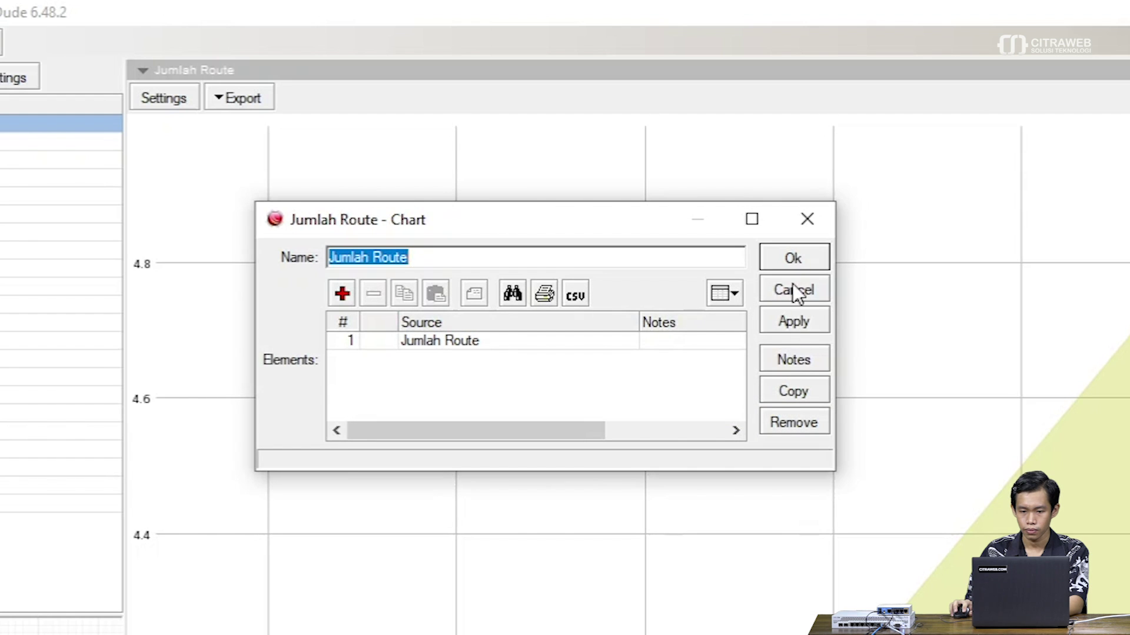
click(788, 258)
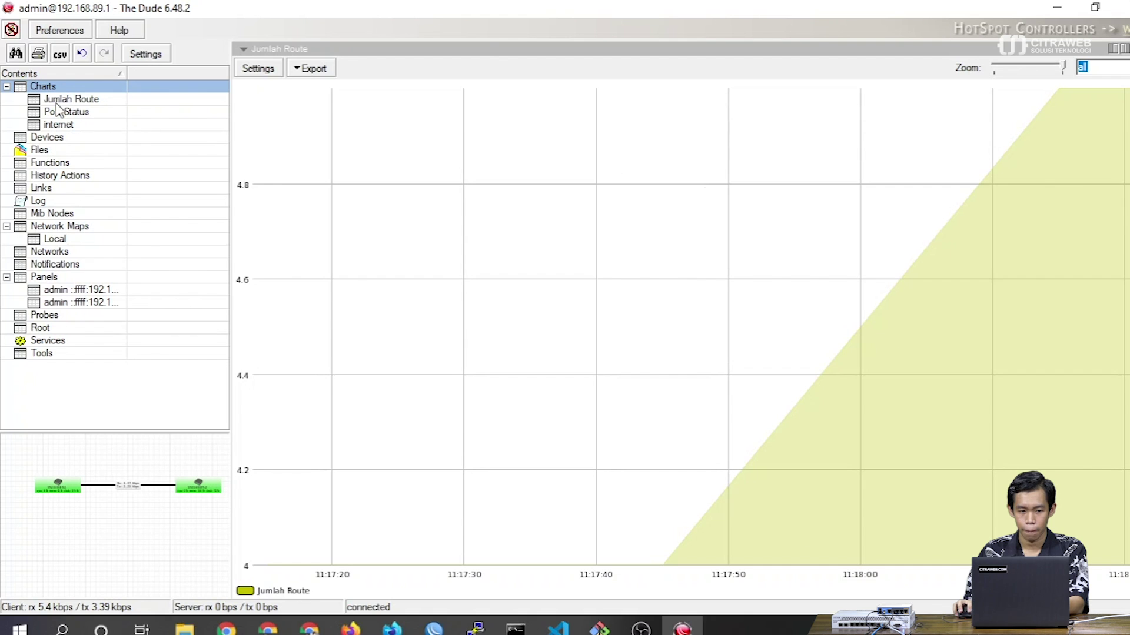
click(59, 106)
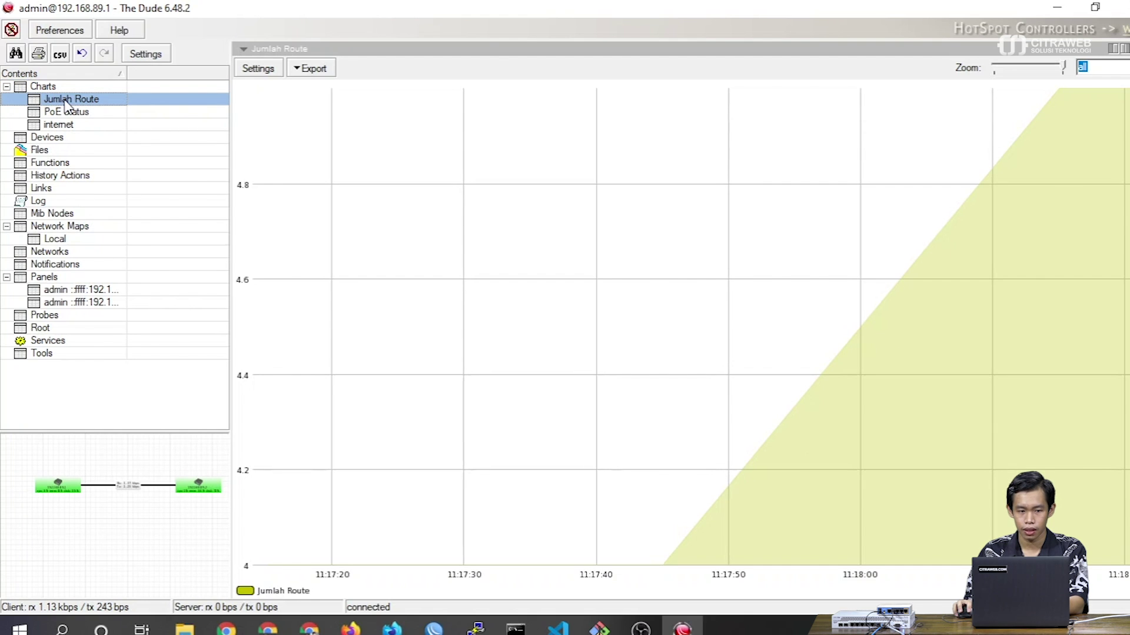
click(65, 88)
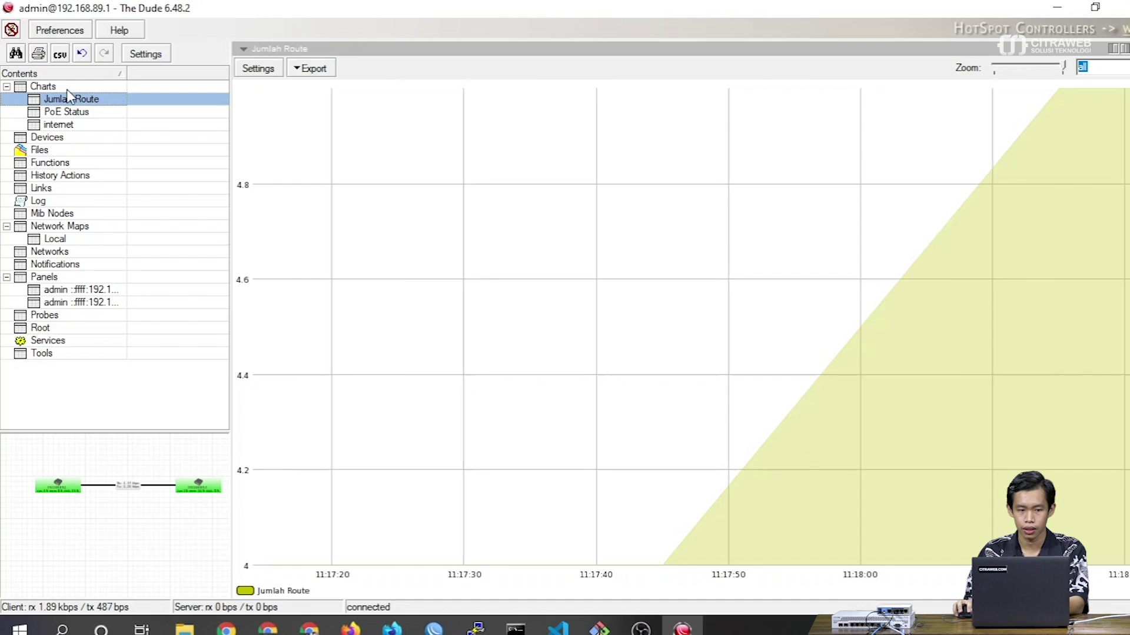